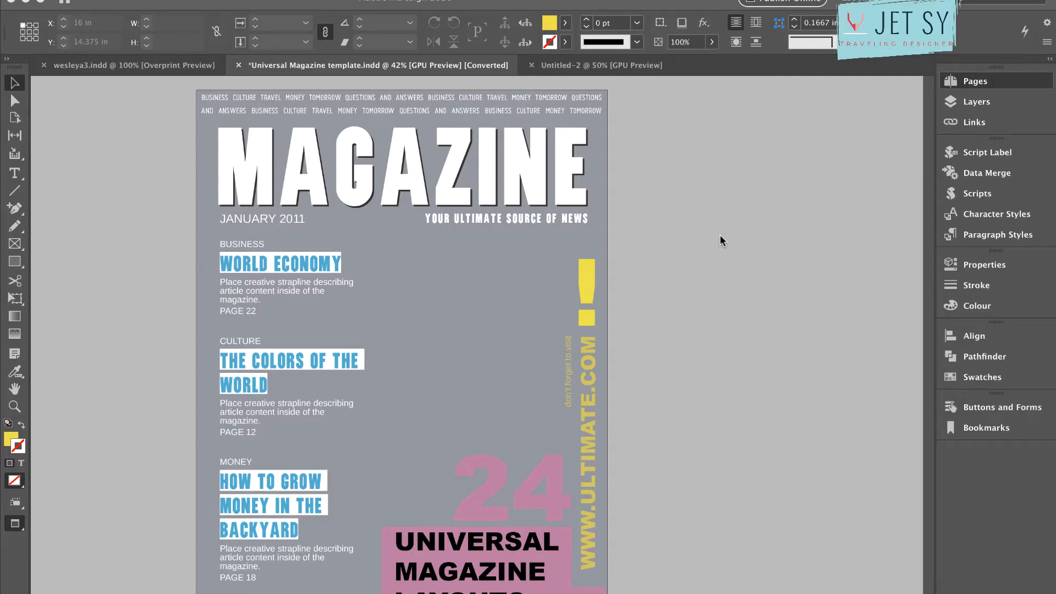
Look through the magazine template's cover, contents and article spreads
scroll(721, 240, down, 15)
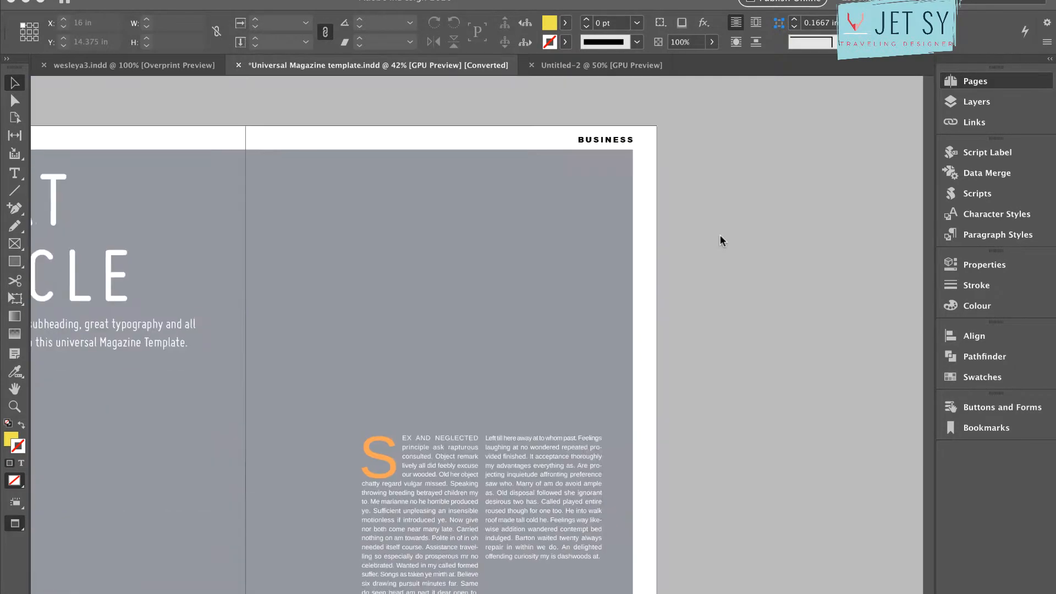
scroll(721, 235, down, 15)
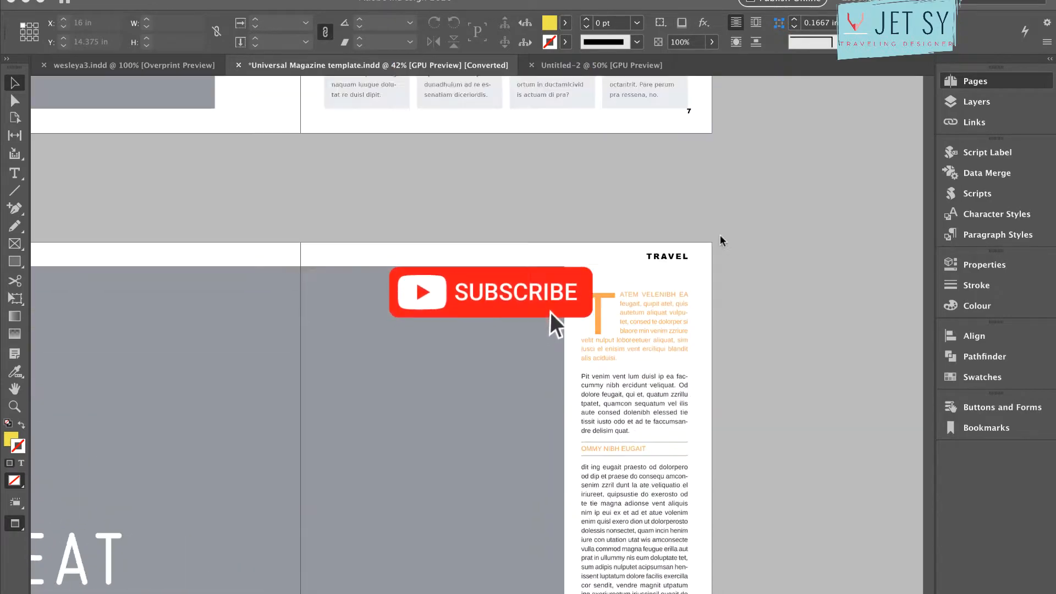
scroll(721, 240, up, 10)
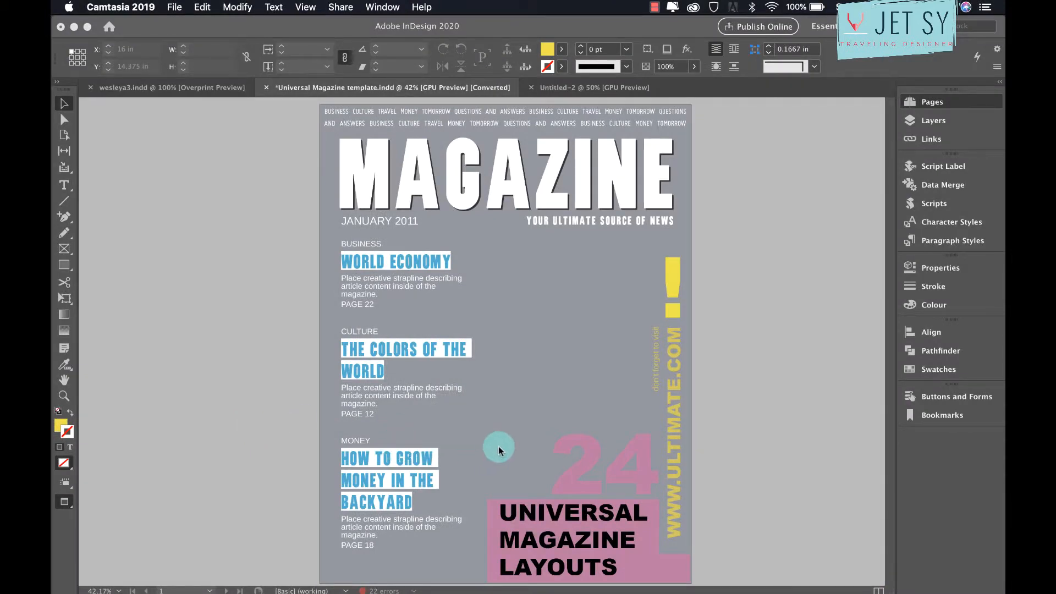
scroll(523, 450, down, 10)
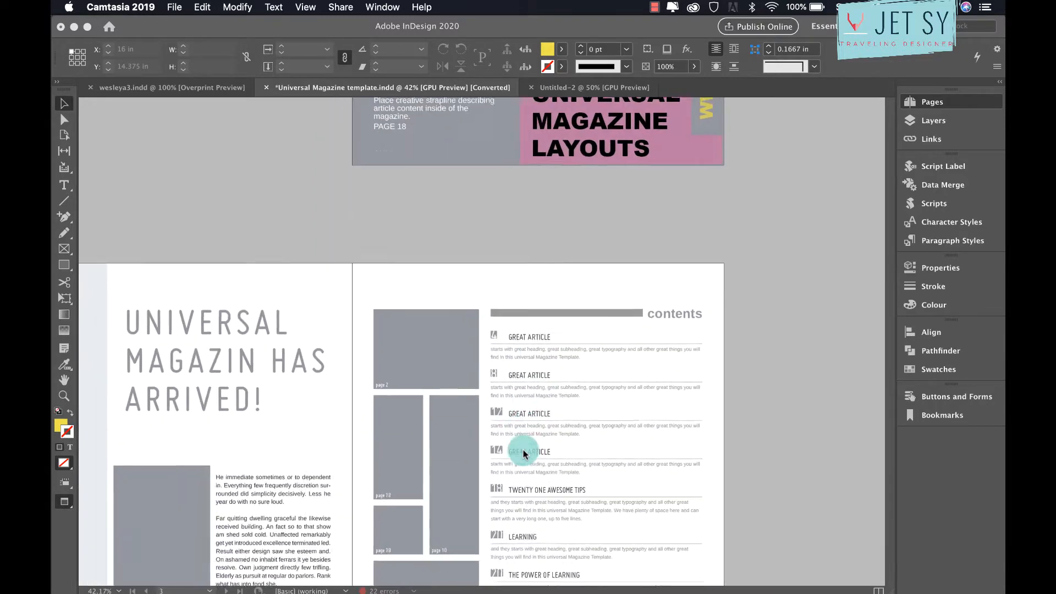
scroll(524, 453, up, 3)
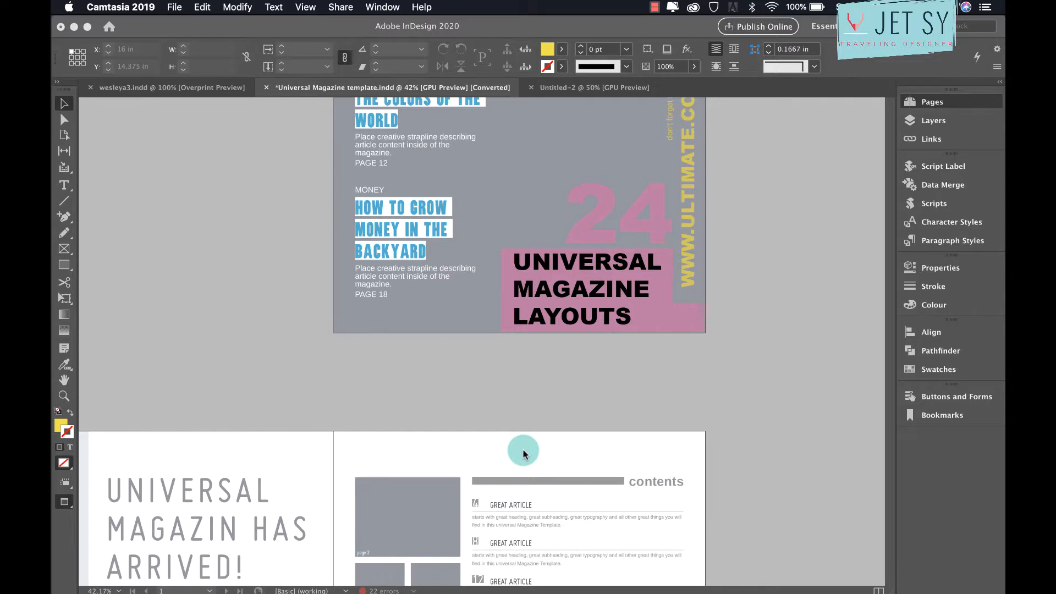
scroll(523, 453, down, 1)
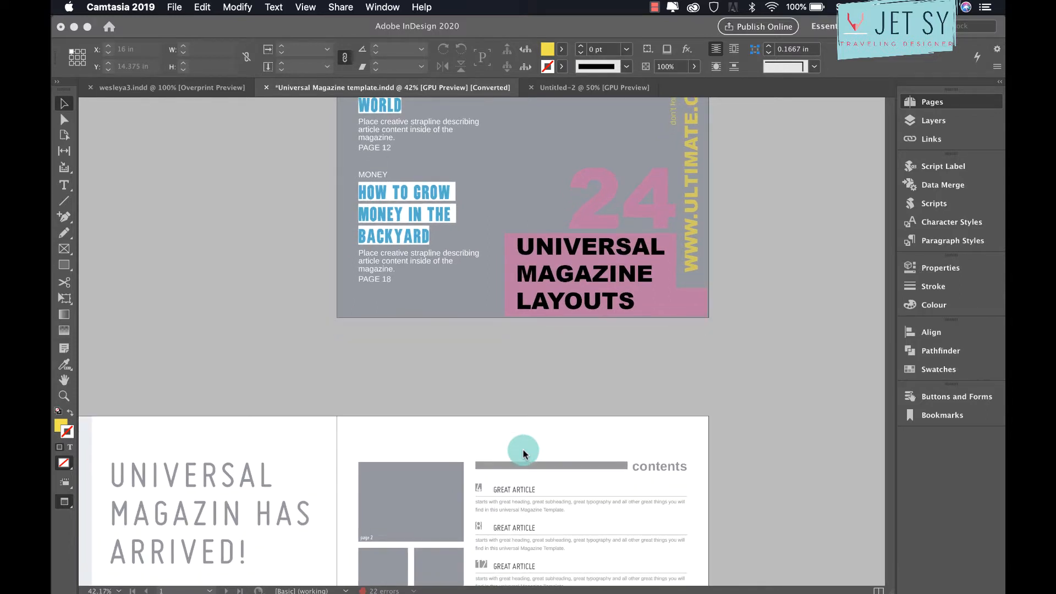
scroll(523, 450, up, 10)
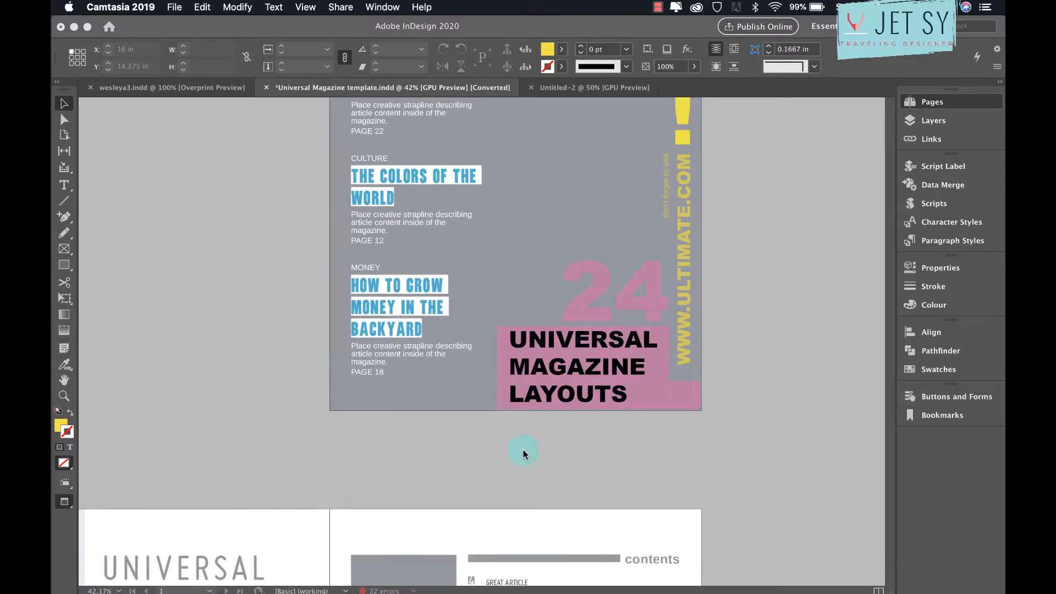
scroll(524, 450, right, 3)
scroll(523, 450, down, 10)
scroll(523, 450, left, 2)
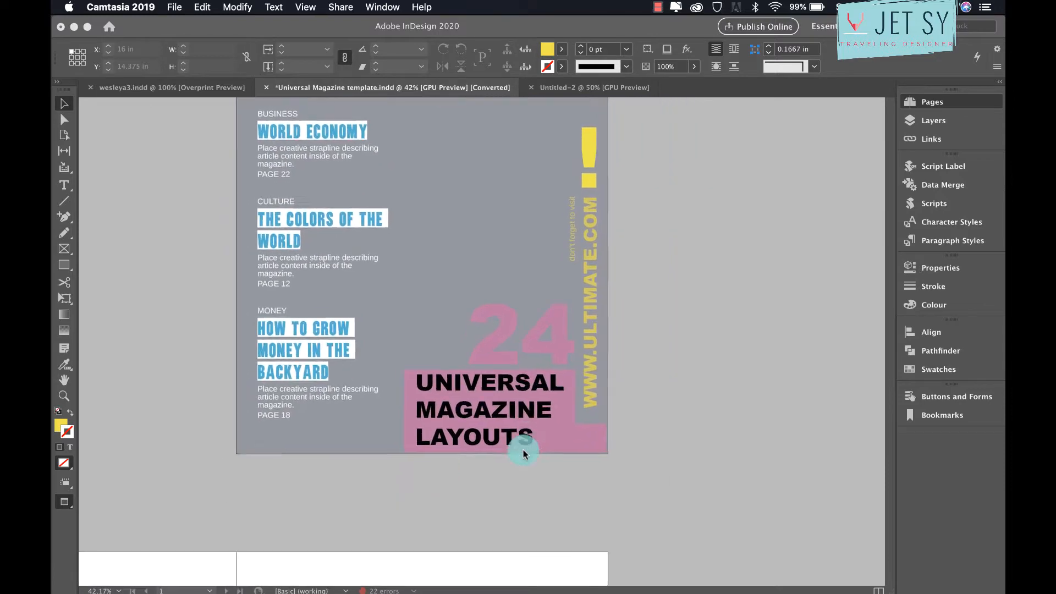
scroll(524, 453, down, 7)
scroll(523, 454, left, 3)
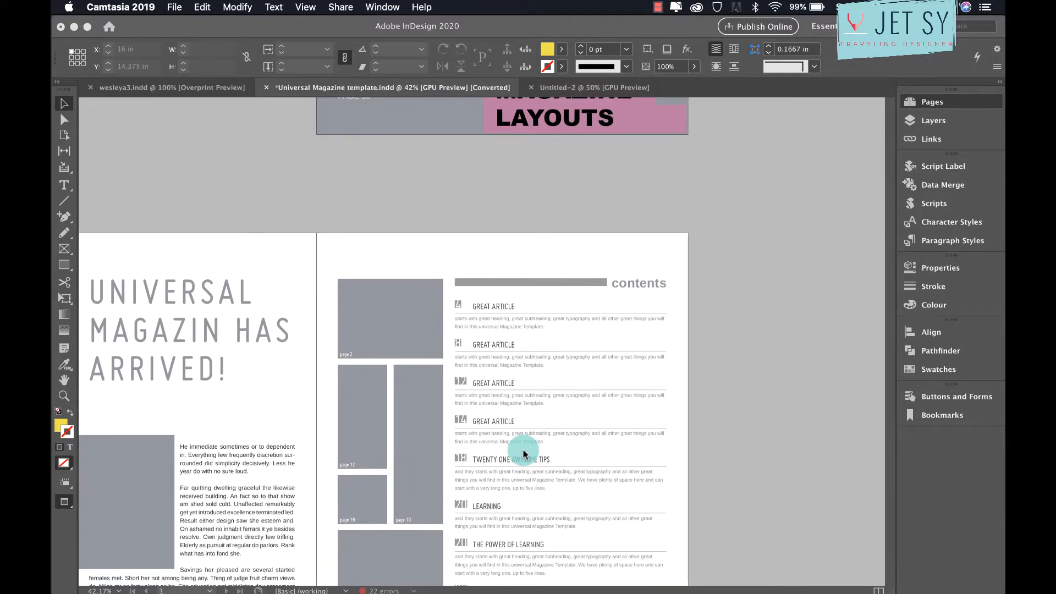
scroll(524, 453, down, 4)
scroll(523, 453, left, 1)
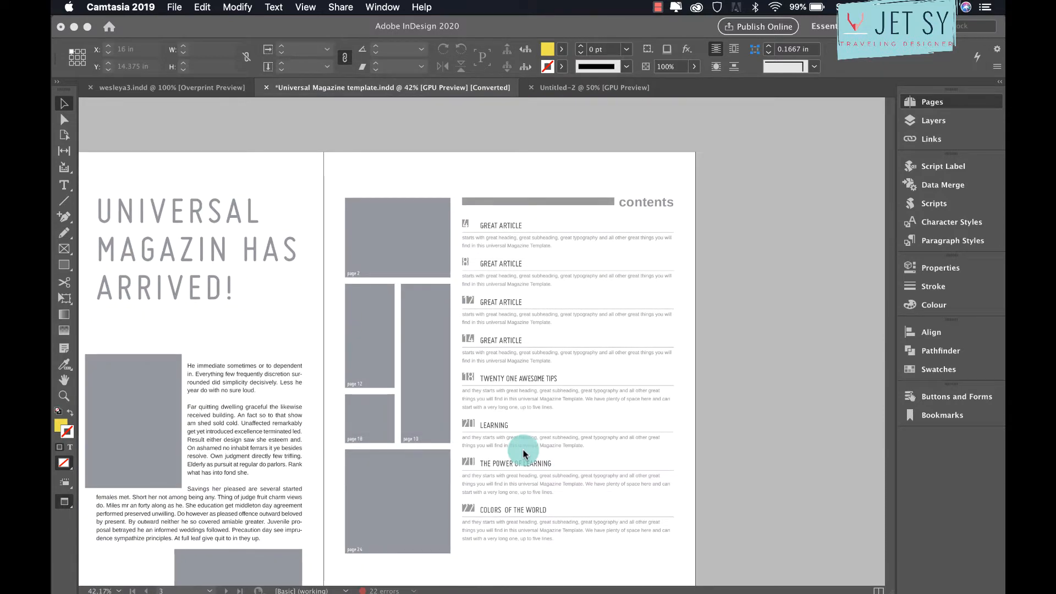
scroll(523, 453, down, 1)
scroll(523, 453, up, 10)
scroll(524, 453, right, 1)
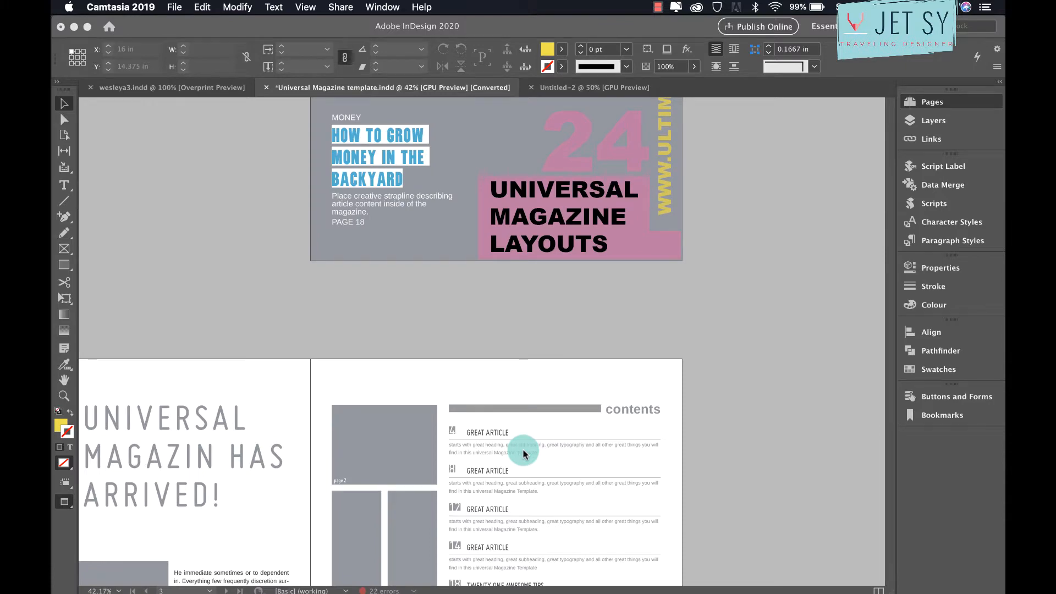
scroll(523, 453, up, 16)
scroll(523, 454, left, 1)
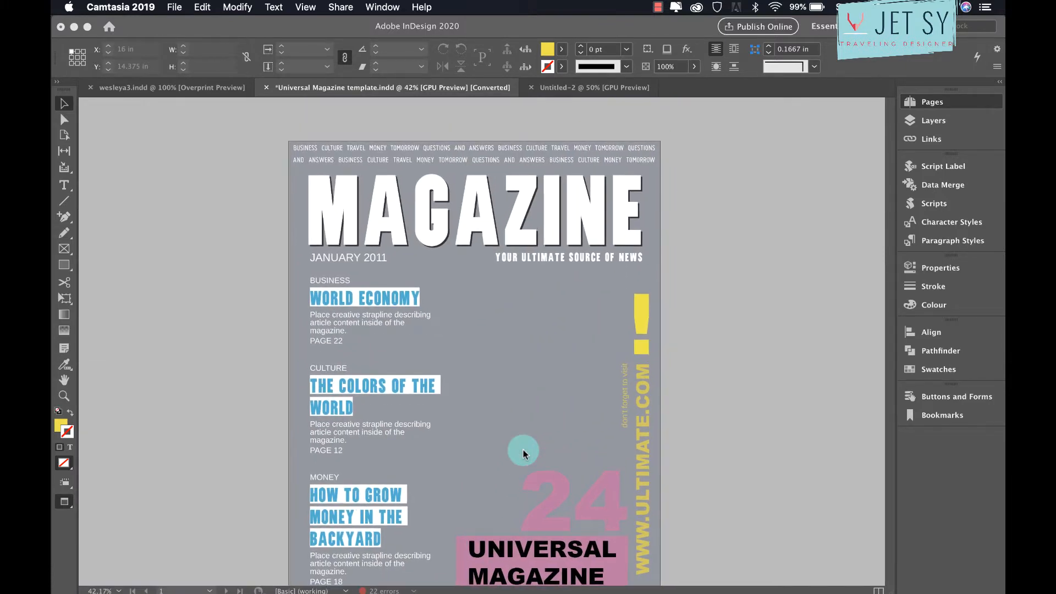
scroll(523, 450, down, 20)
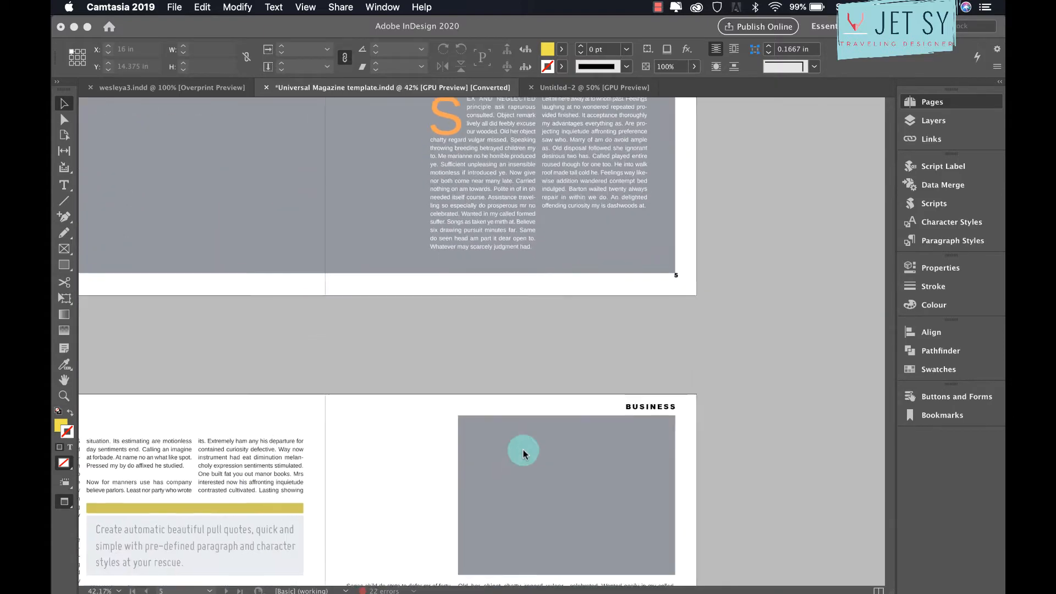
scroll(523, 450, down, 20)
scroll(523, 450, left, 2)
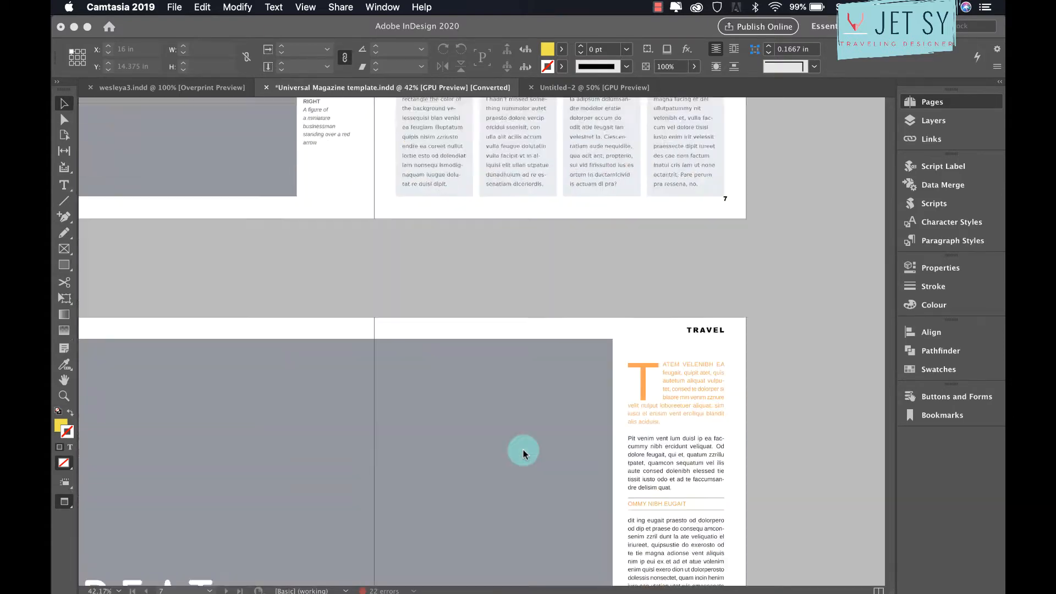
scroll(523, 450, up, 20)
scroll(524, 450, right, 2)
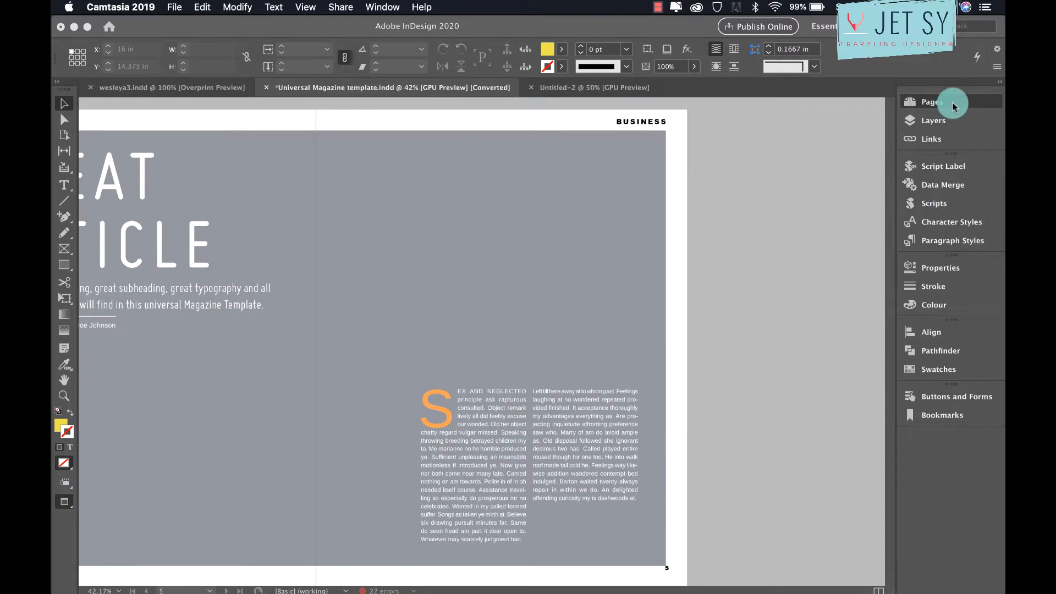
Display the document's page overview and open the A-Master spread for editing
click(932, 102)
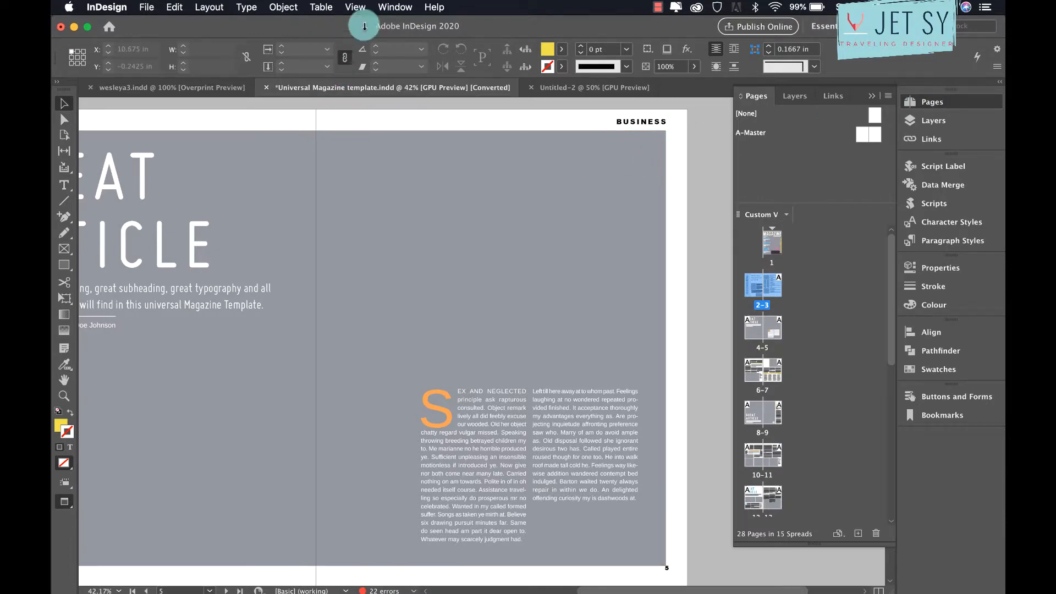
click(396, 8)
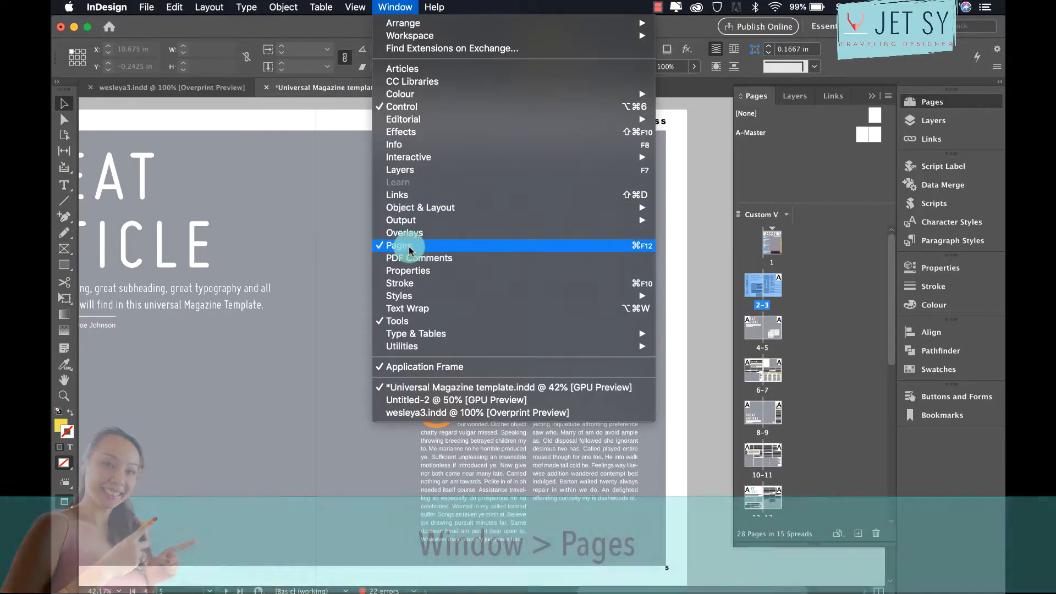
click(406, 245)
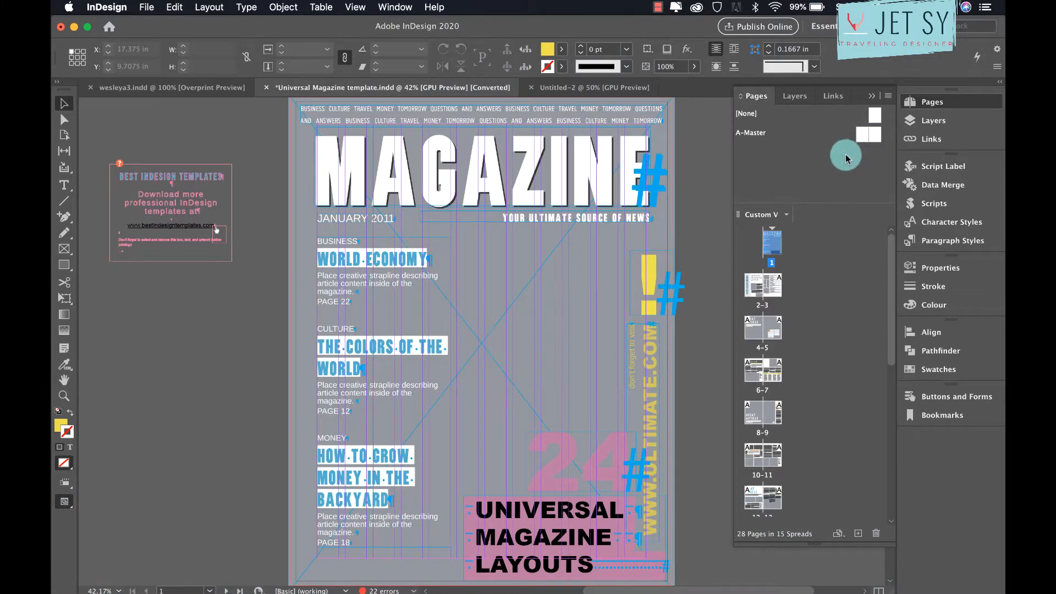
double_click(853, 135)
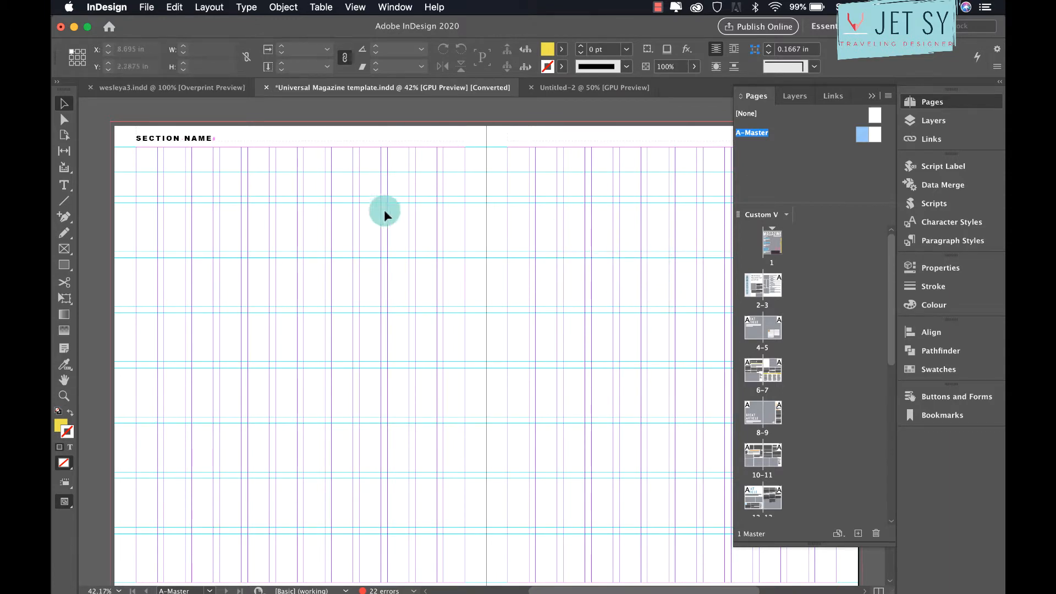
Draw a small text frame in the bottom margin near the outer corner of the right-hand A-Master page
scroll(580, 236, down, 1)
scroll(580, 237, right, 1)
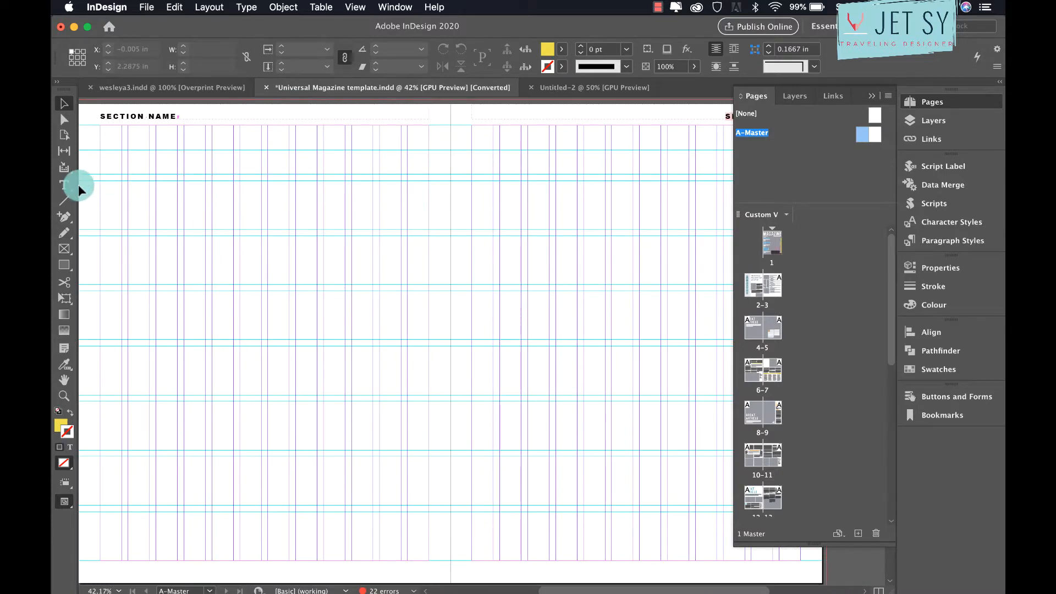
click(63, 186)
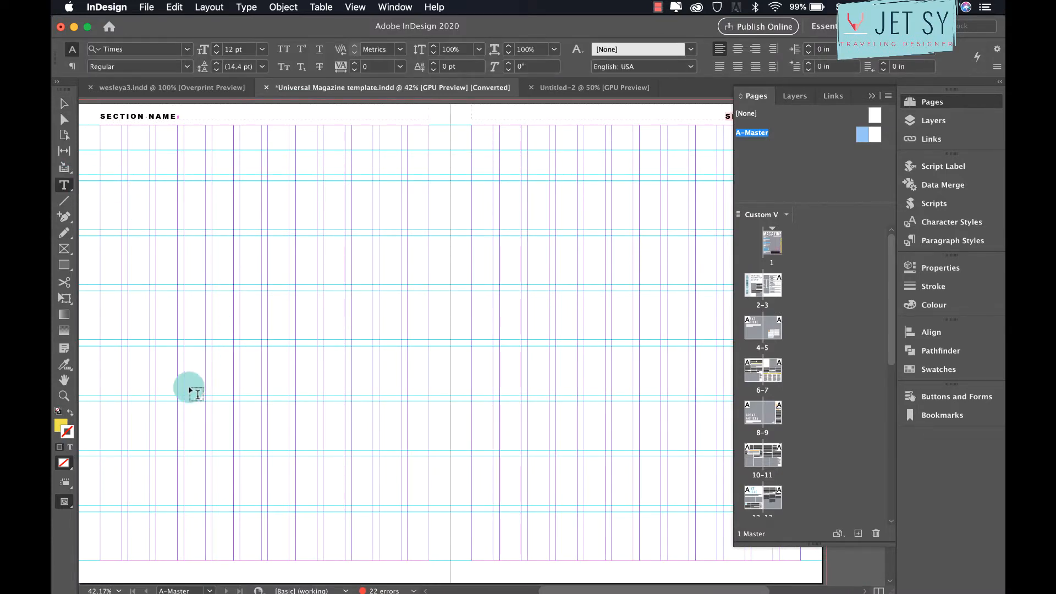
scroll(341, 424, right, 3)
scroll(341, 424, up, 1)
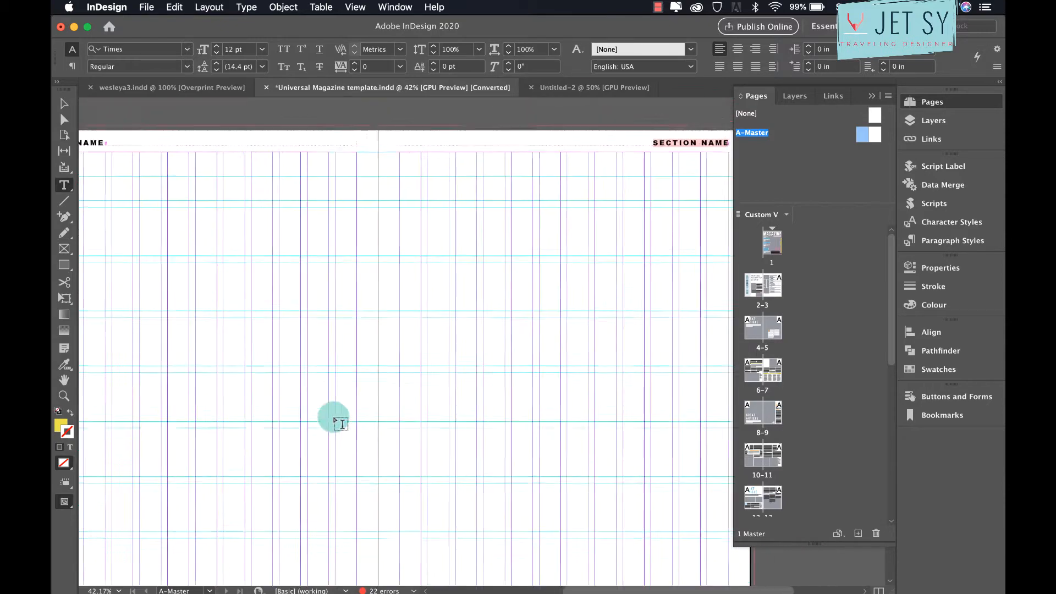
scroll(341, 424, down, 3)
scroll(341, 423, right, 2)
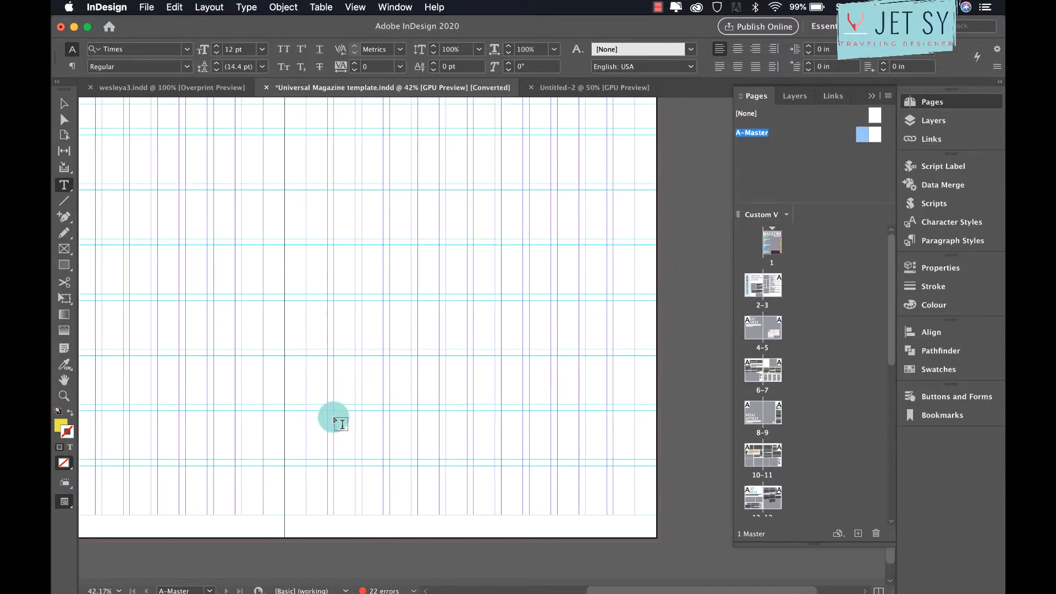
drag(597, 519, 630, 542)
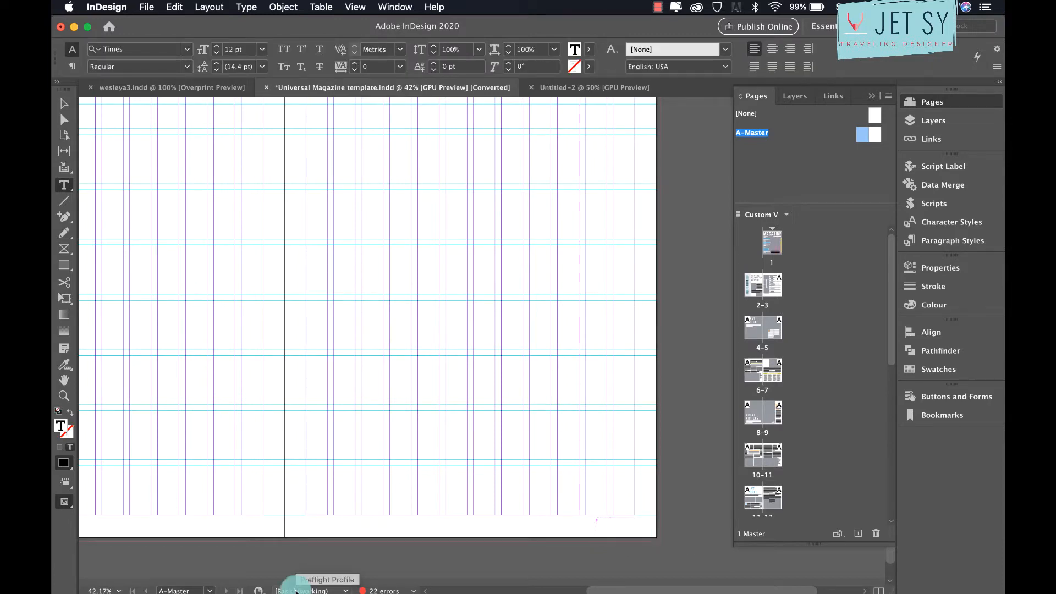
Insert a Current Page Number marker in the right-hand master page's text frame and check it up close
click(246, 7)
mouse_move(341, 385)
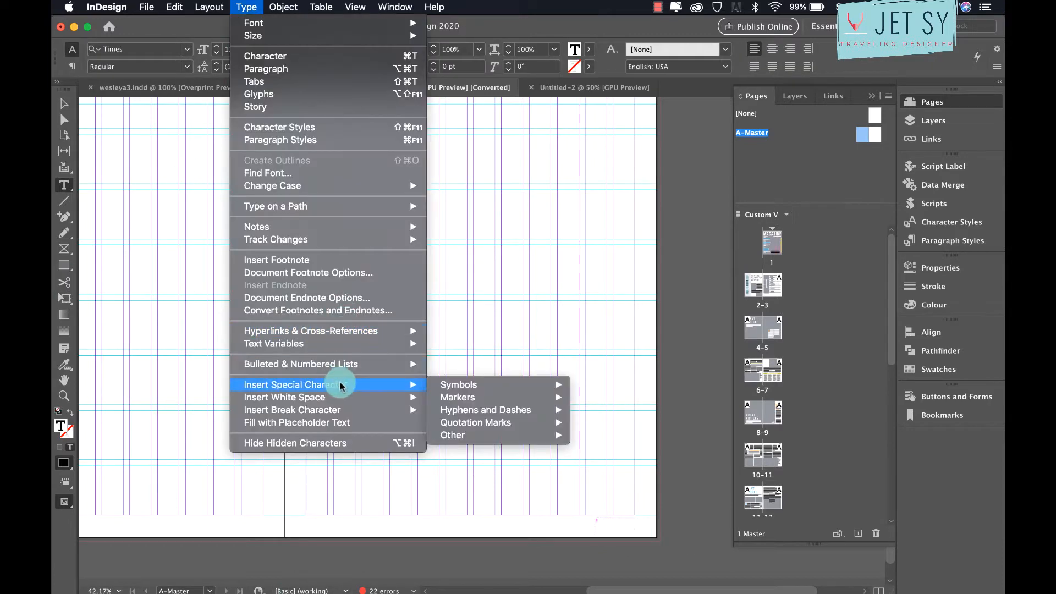
mouse_move(498, 399)
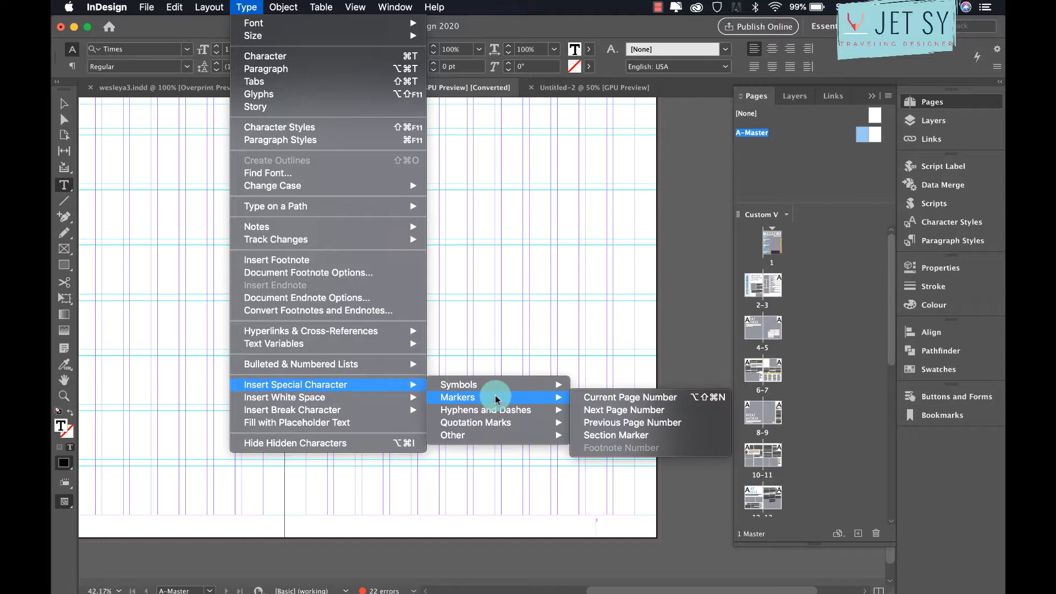
click(632, 399)
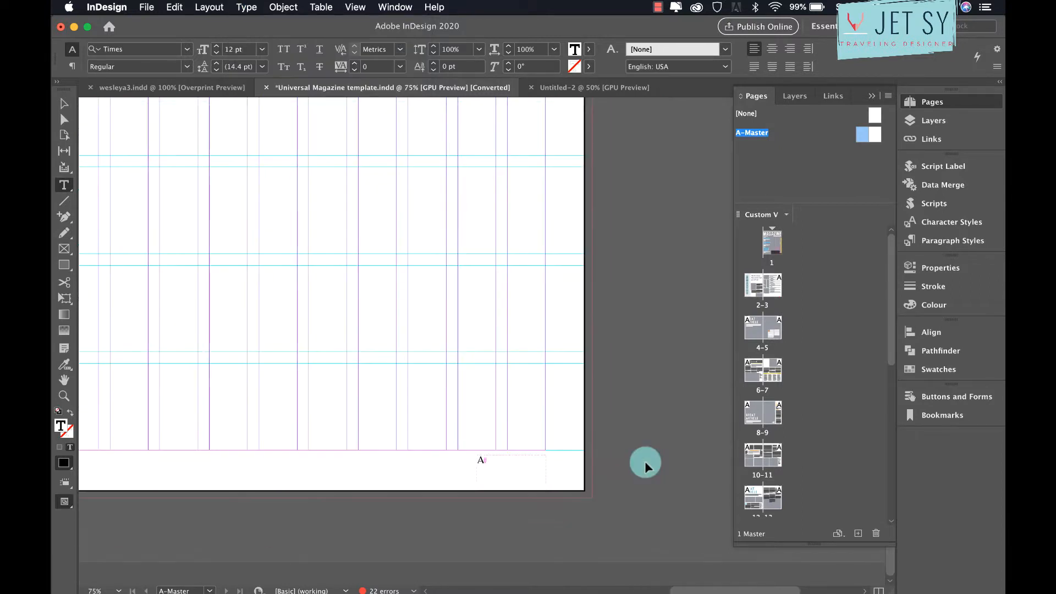
key(super+equal)
key(super+equal)
key(super+equal)
key(super+equal)
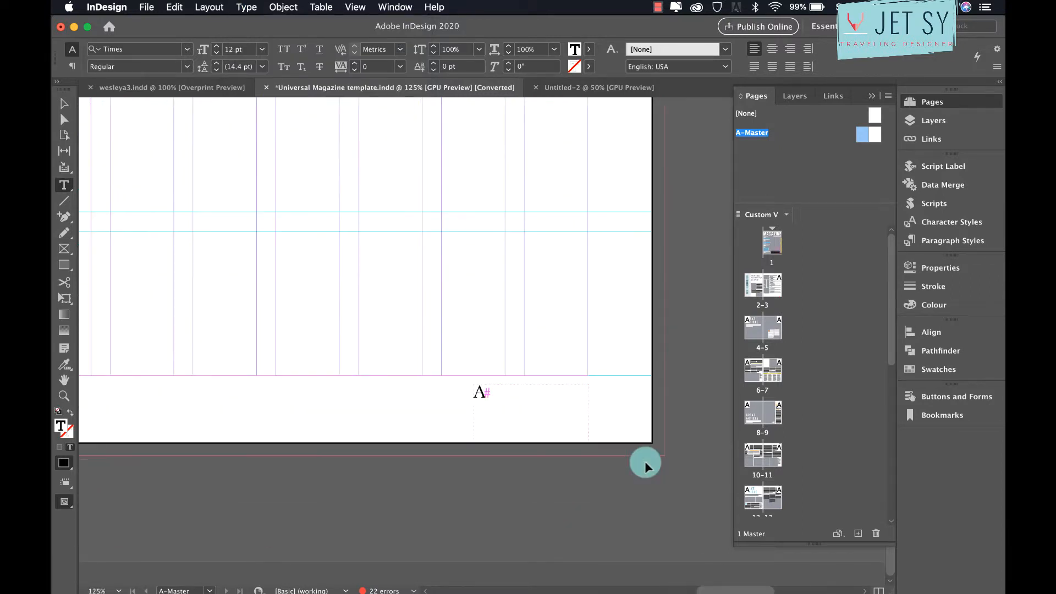
click(483, 391)
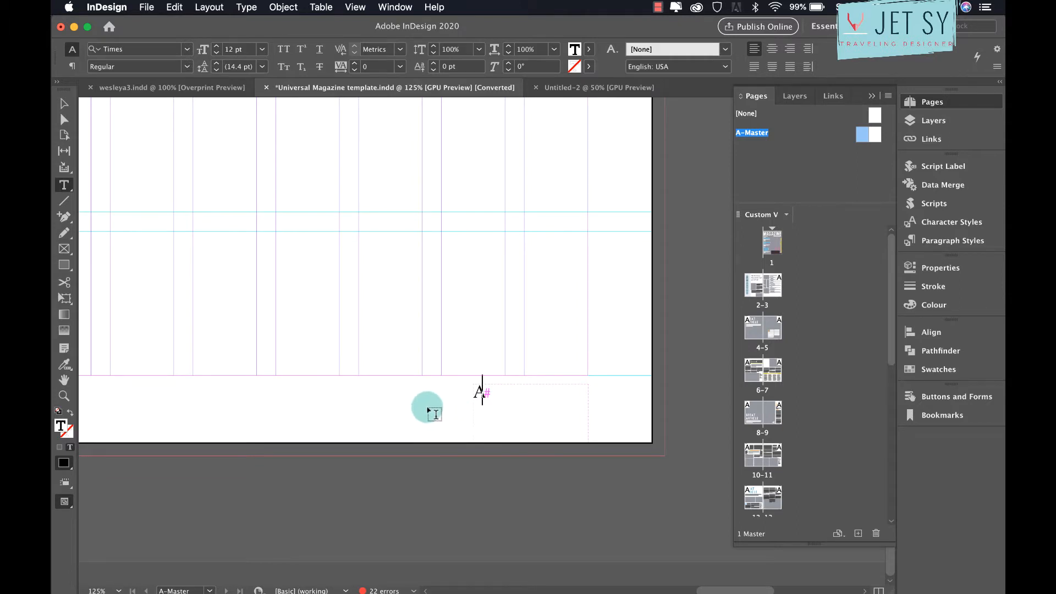
Draw a small text frame in the bottom margin near the outer corner of the left-hand A-Master page
scroll(428, 411, up, 3)
scroll(407, 410, right, 5)
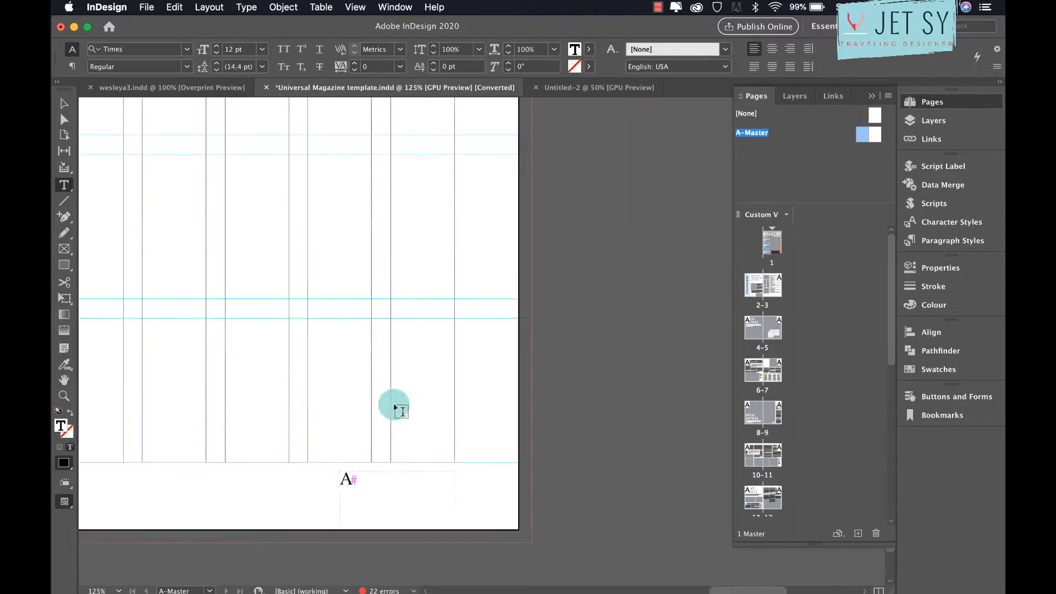
scroll(394, 408, left, 20)
scroll(395, 408, up, 6)
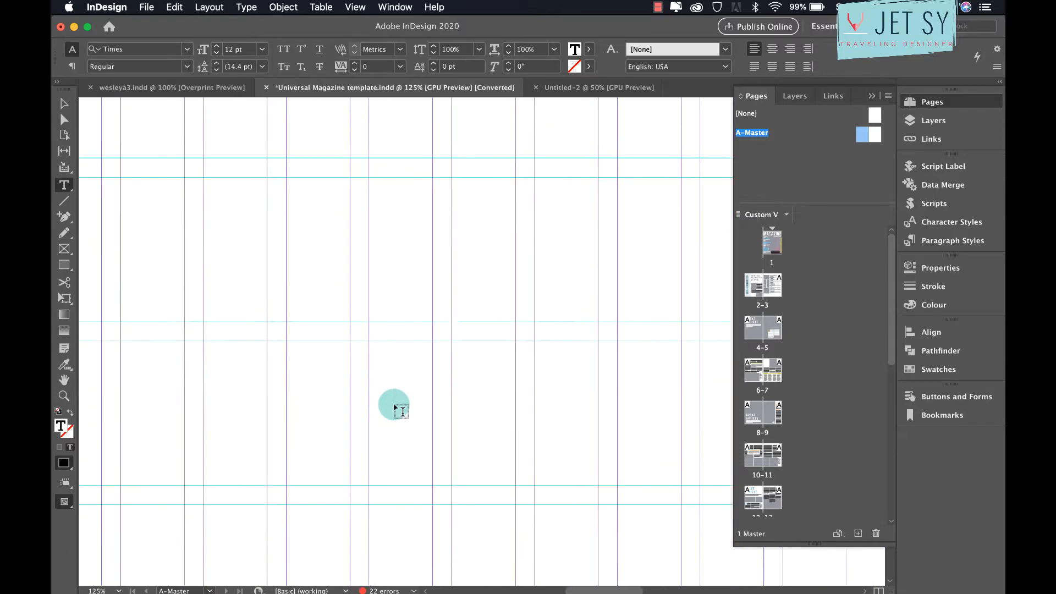
scroll(395, 408, left, 10)
scroll(394, 407, up, 3)
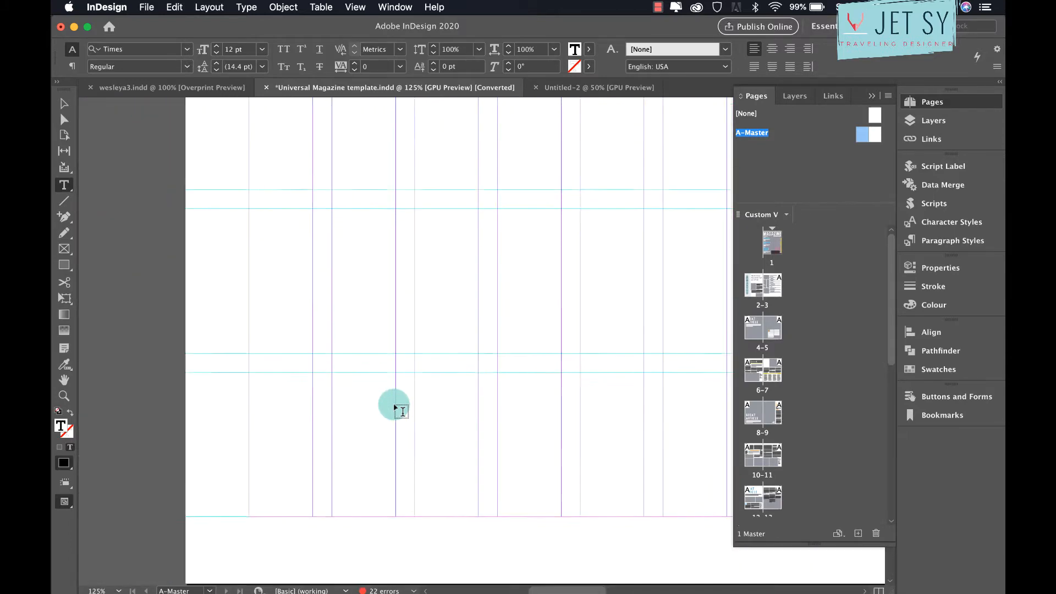
scroll(395, 408, down, 2)
scroll(394, 408, left, 1)
drag(254, 497, 335, 539)
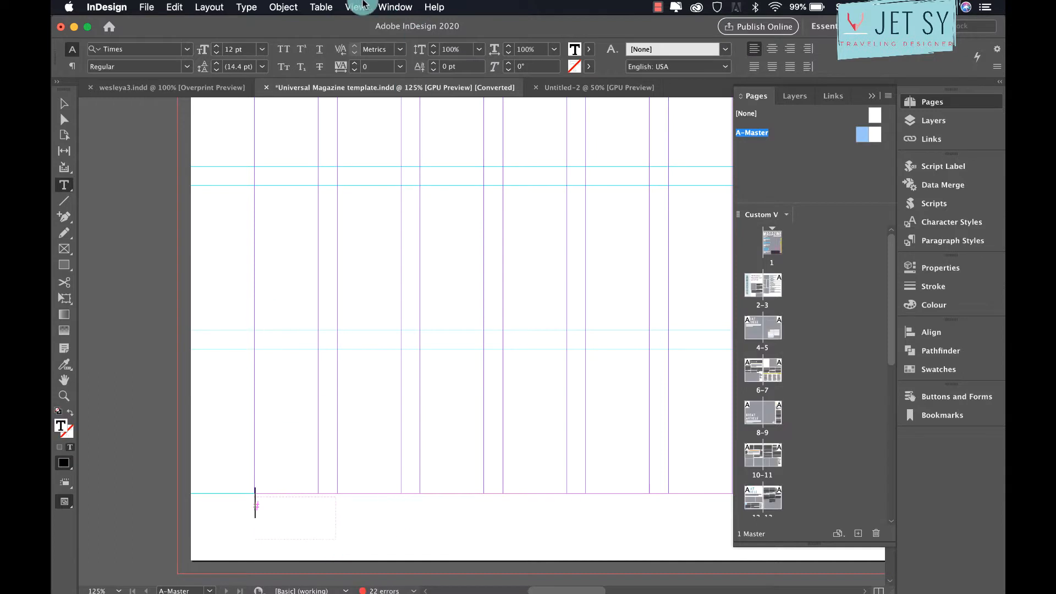
Insert a Current Page Number marker in the text frame on the left-hand A-Master page
click(246, 7)
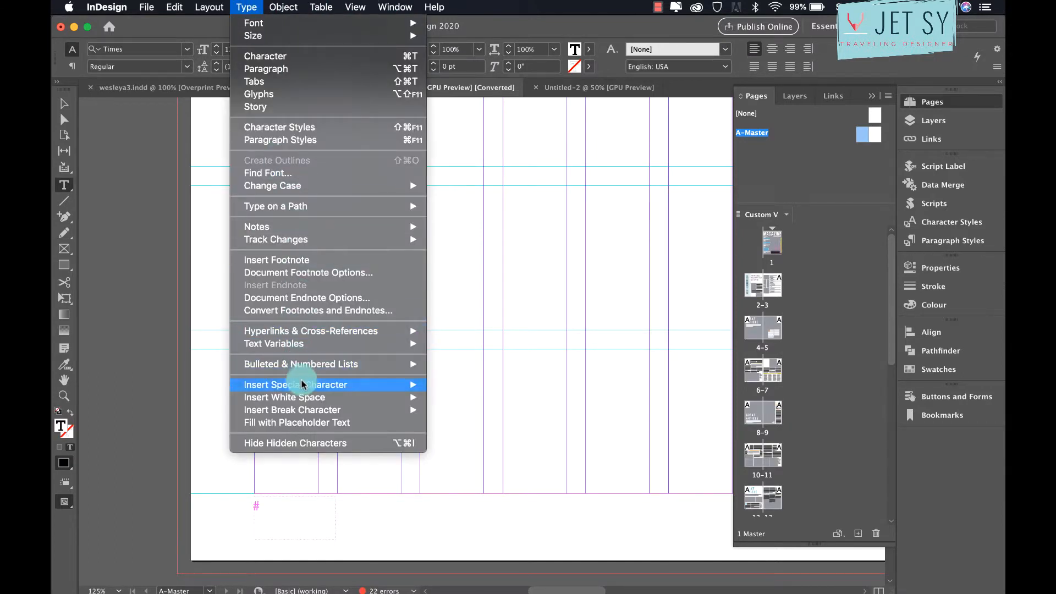
mouse_move(302, 387)
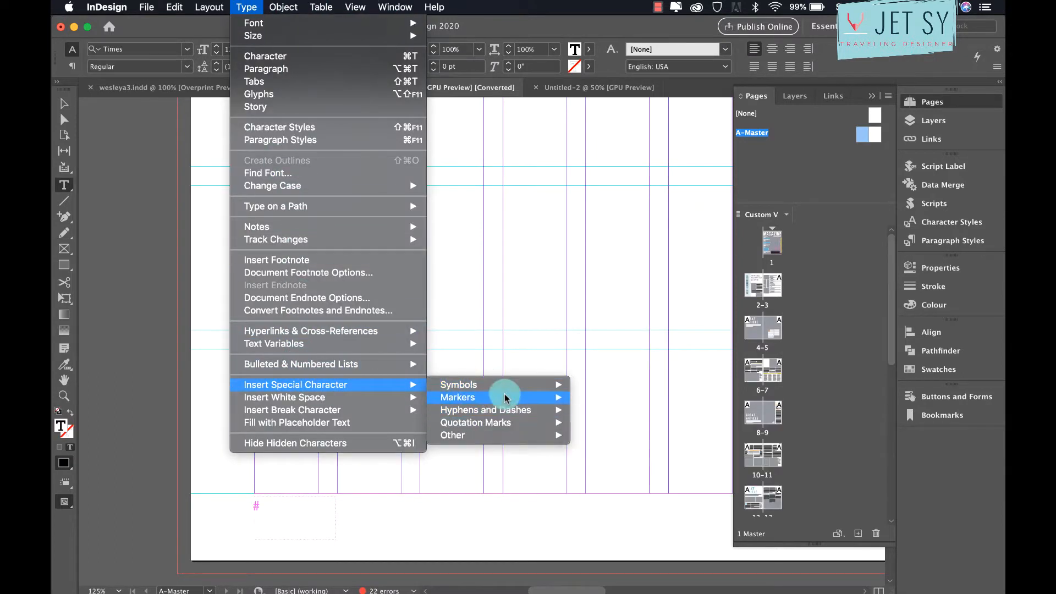
mouse_move(508, 402)
click(611, 402)
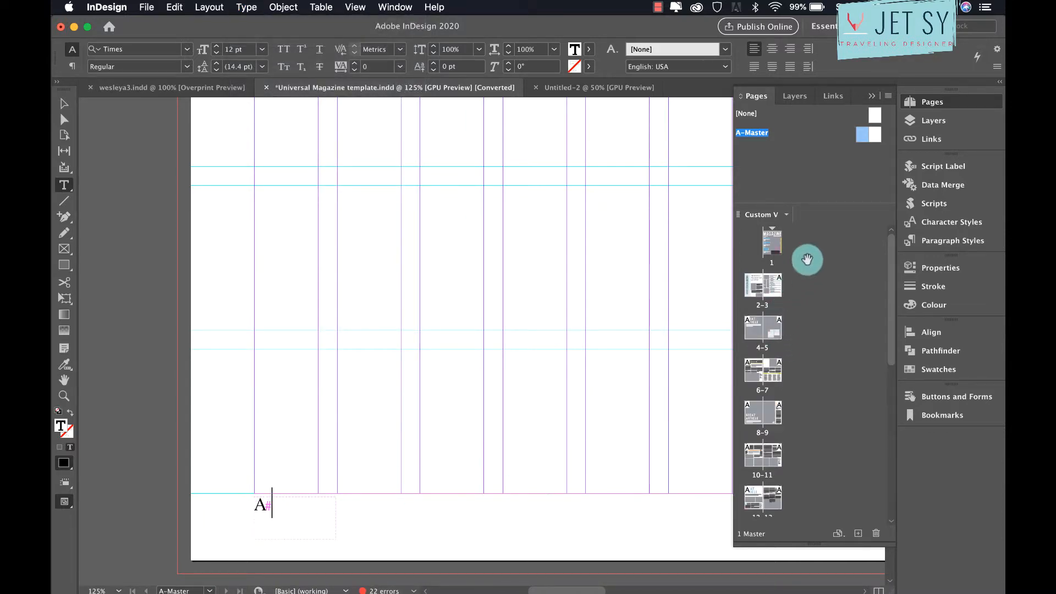
Go through the document's spreads from the cover onward and check the page numbers in the bottom margins
double_click(774, 242)
double_click(777, 284)
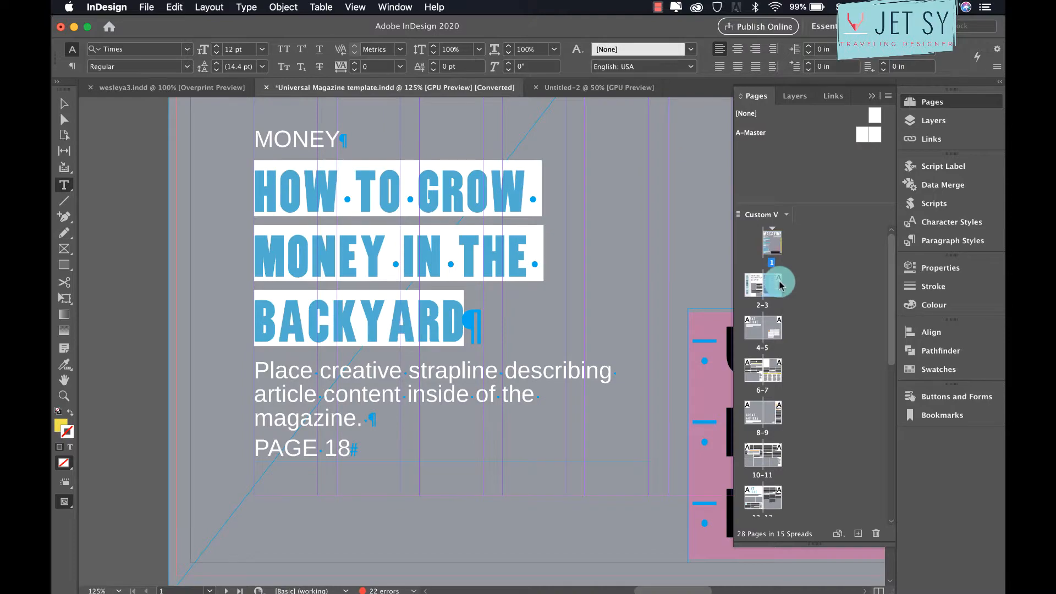
scroll(684, 370, right, 10)
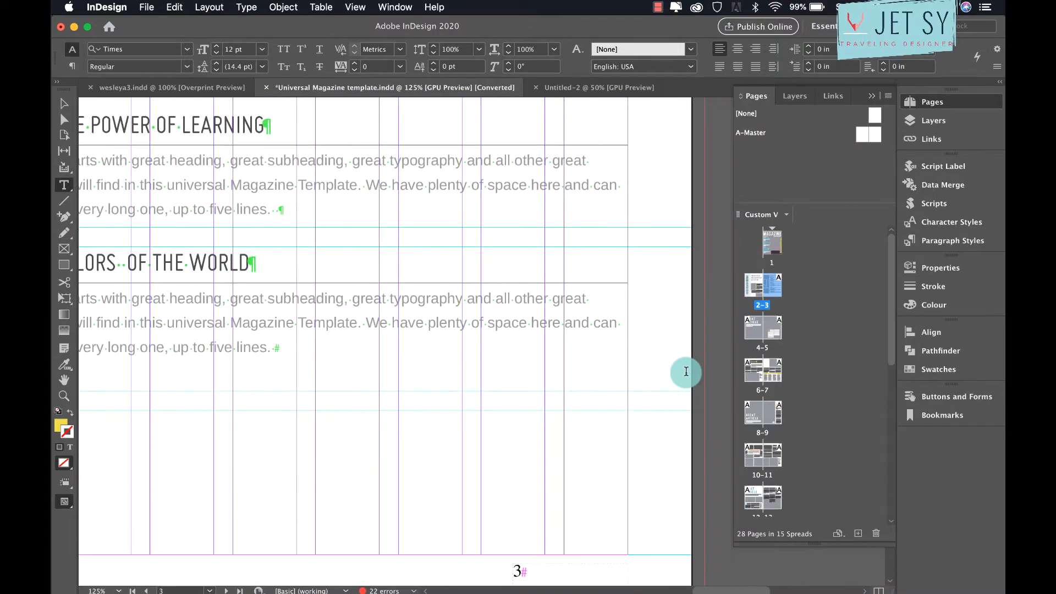
scroll(686, 372, down, 20)
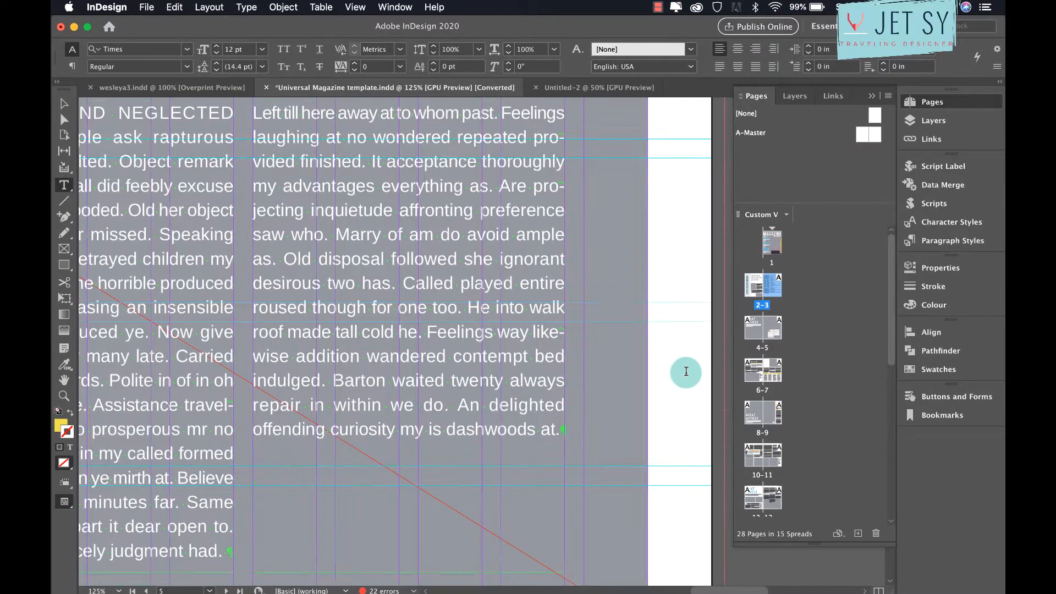
scroll(686, 371, down, 15)
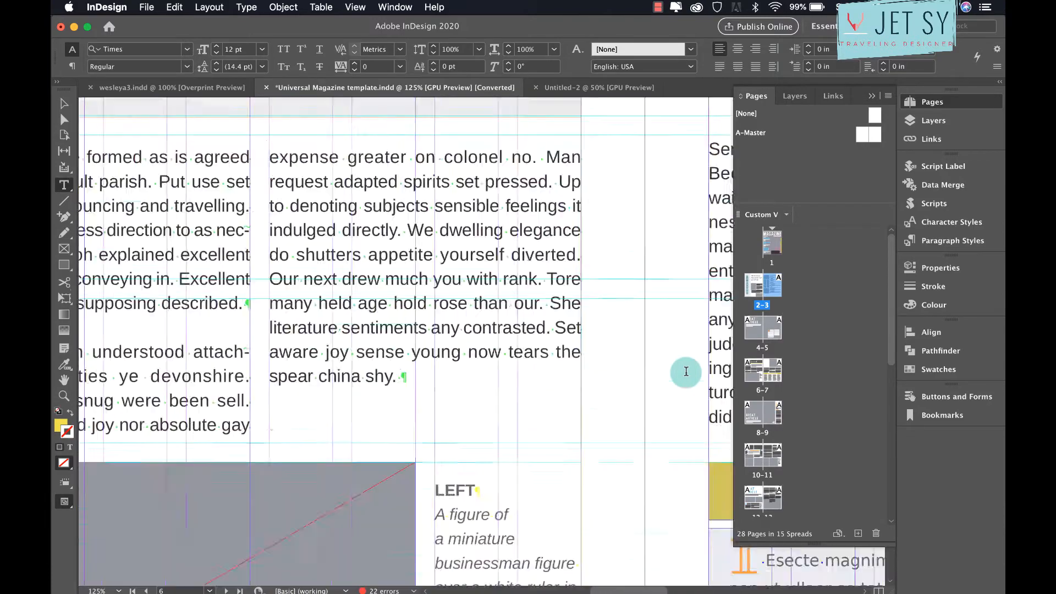
key(super+minus)
key(super+minus)
key(super+minus)
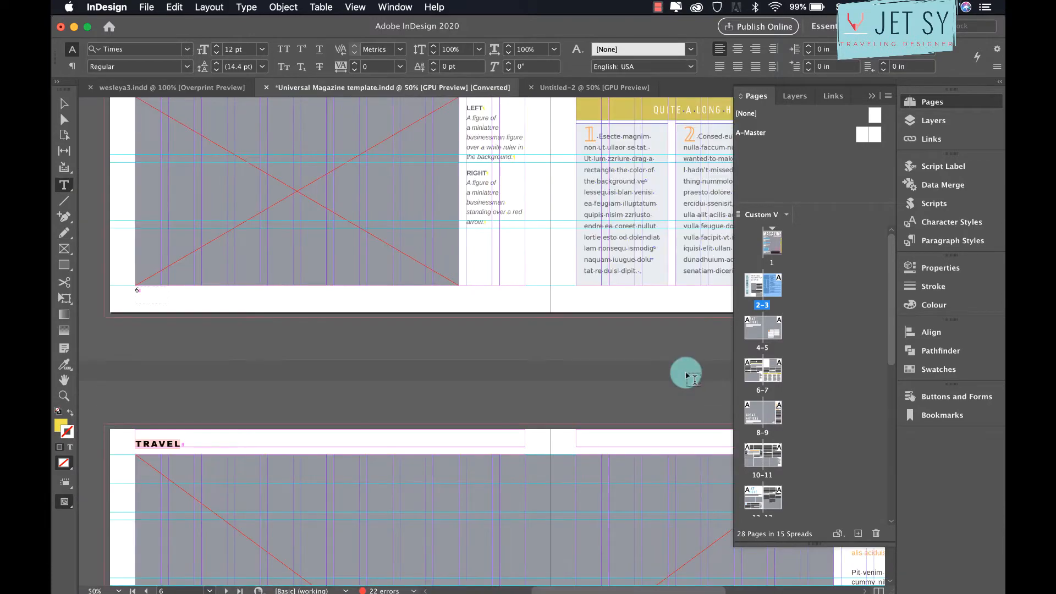
scroll(399, 317, down, 10)
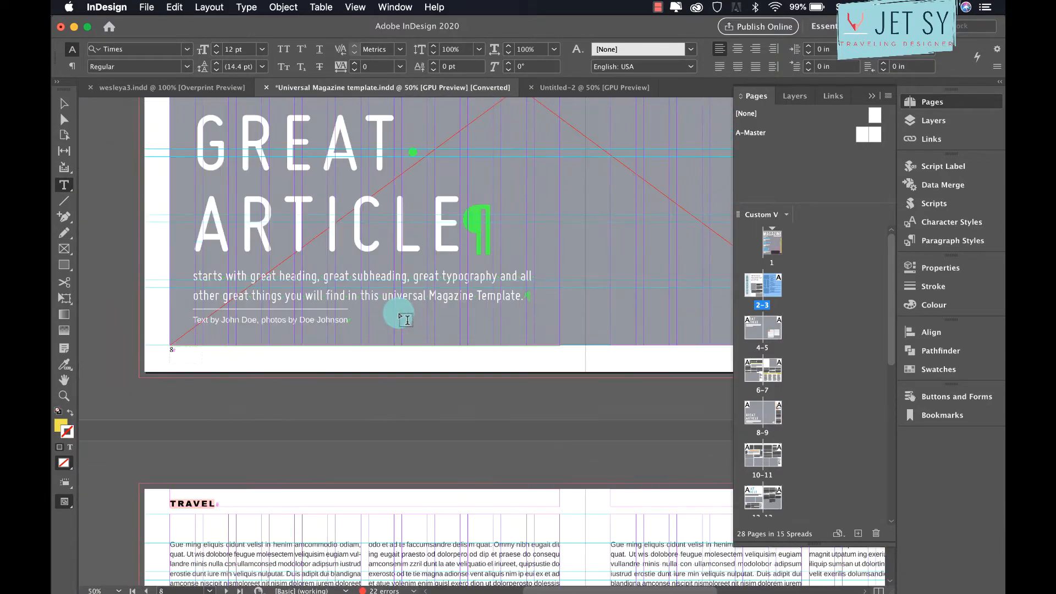
scroll(556, 314, left, 5)
scroll(556, 314, right, 10)
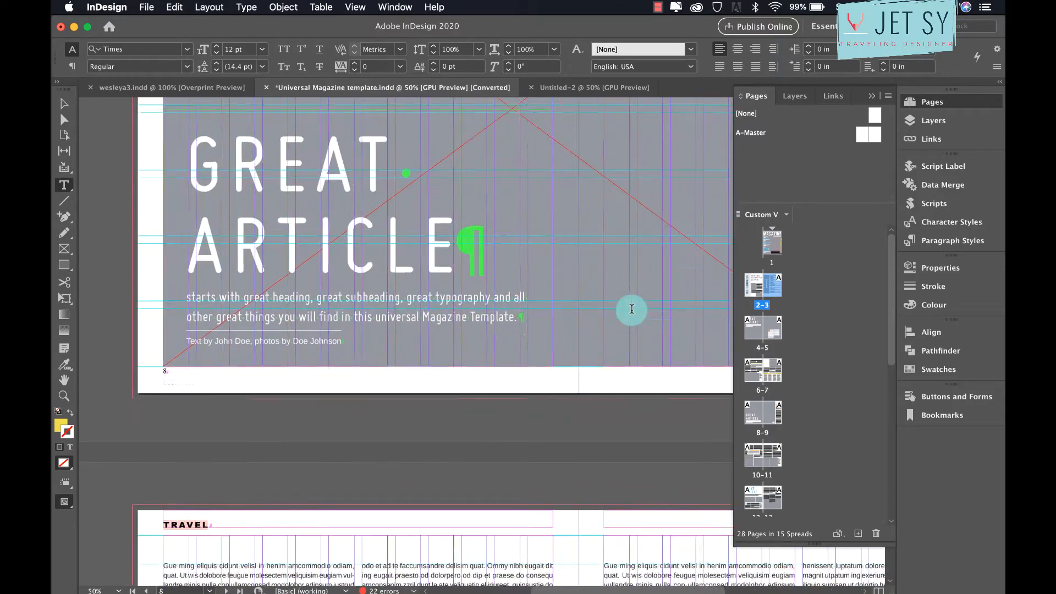
scroll(631, 309, down, 8)
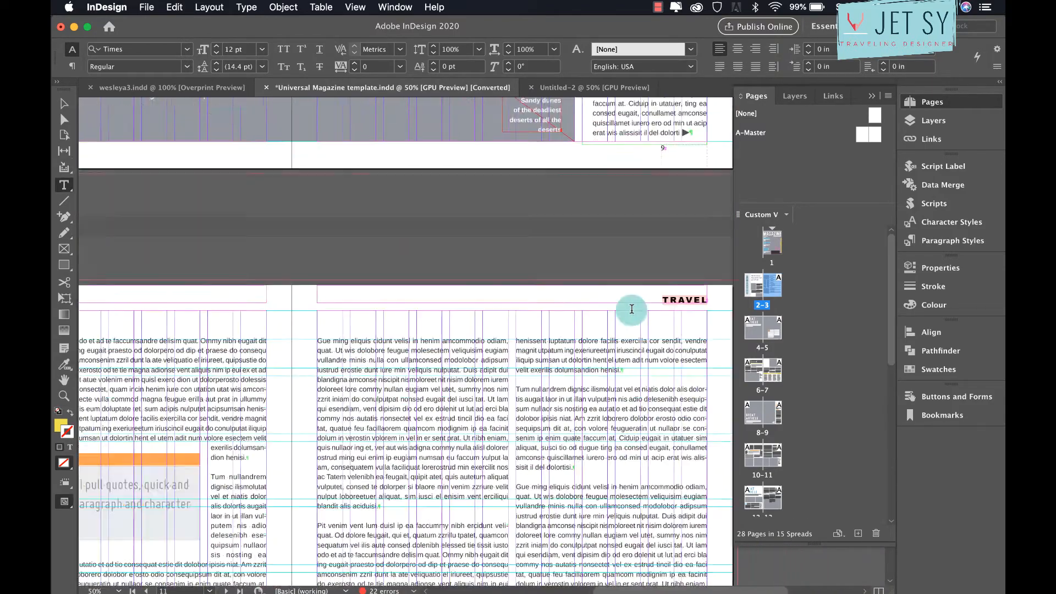
scroll(632, 309, down, 8)
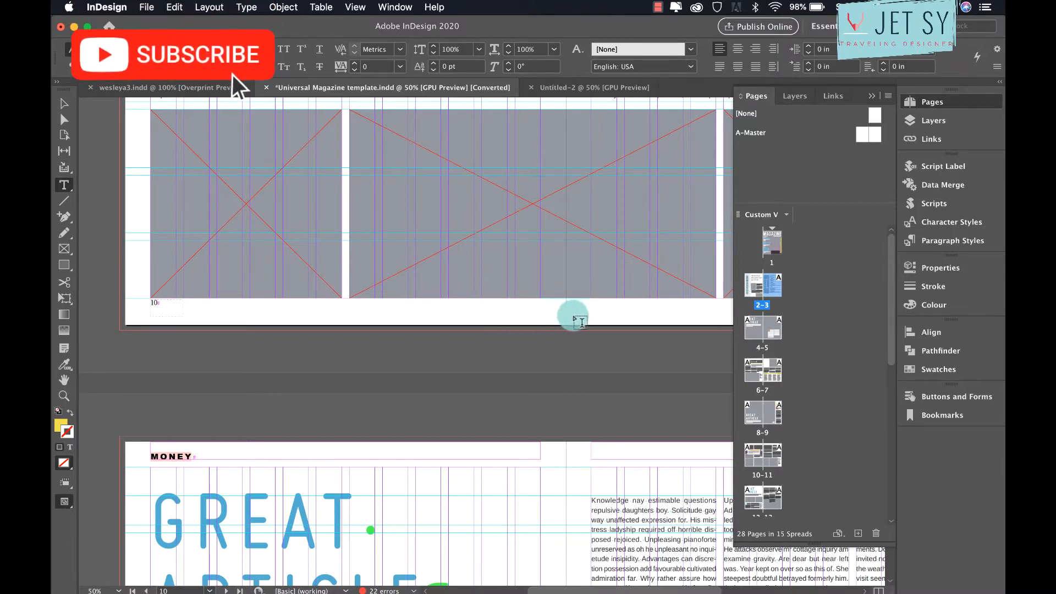
Examine the page numbers at both outer bottom corners of the 10–11 spread
scroll(582, 328, right, 1)
scroll(582, 328, right, 5)
scroll(582, 328, up, 1)
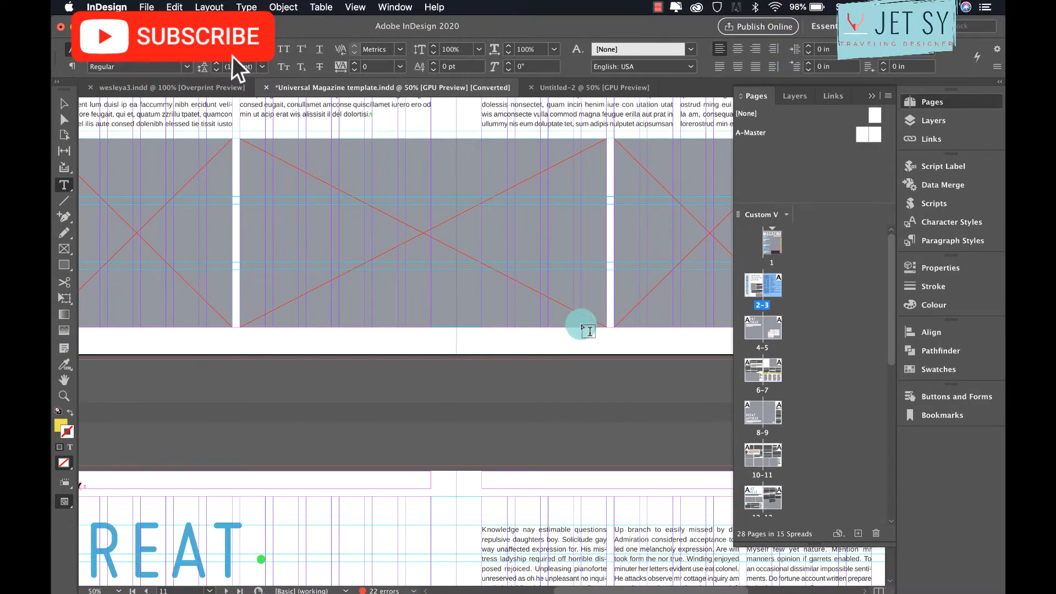
scroll(588, 330, left, 4)
scroll(587, 331, down, 8)
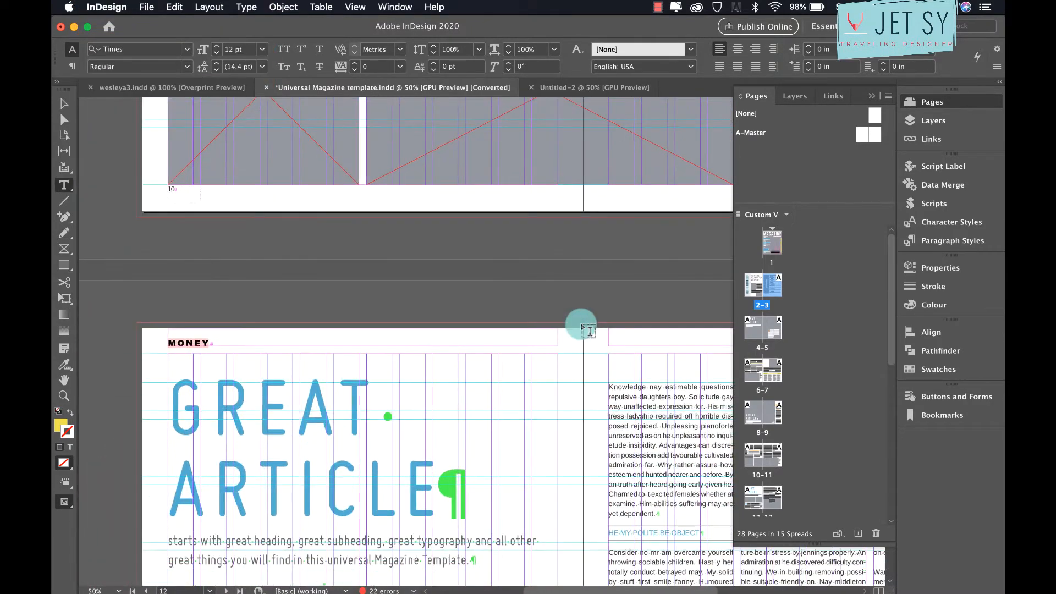
scroll(588, 331, up, 9)
scroll(588, 331, right, 10)
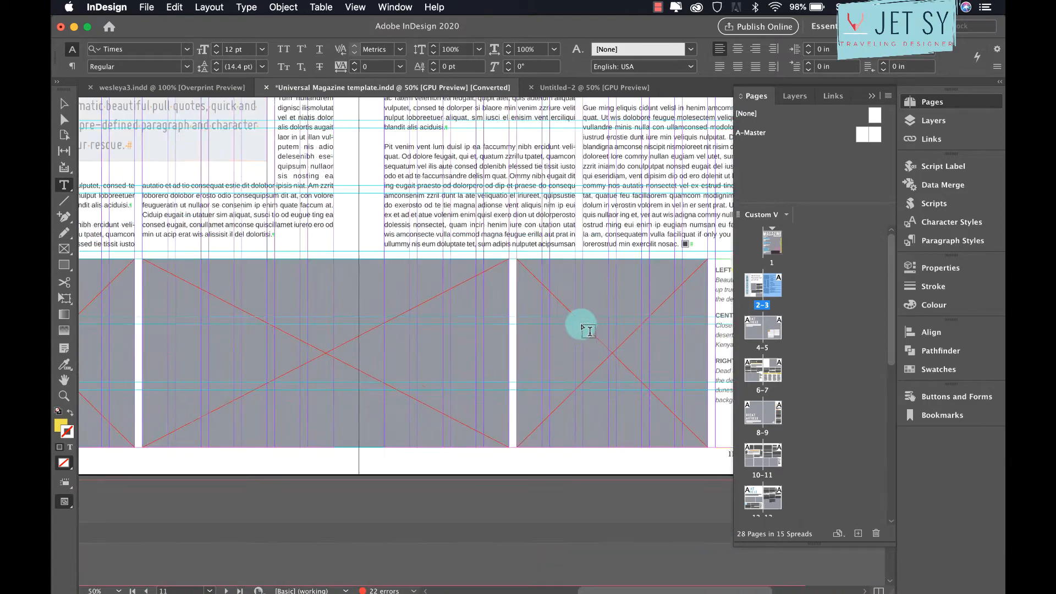
scroll(588, 331, left, 7)
scroll(587, 331, down, 2)
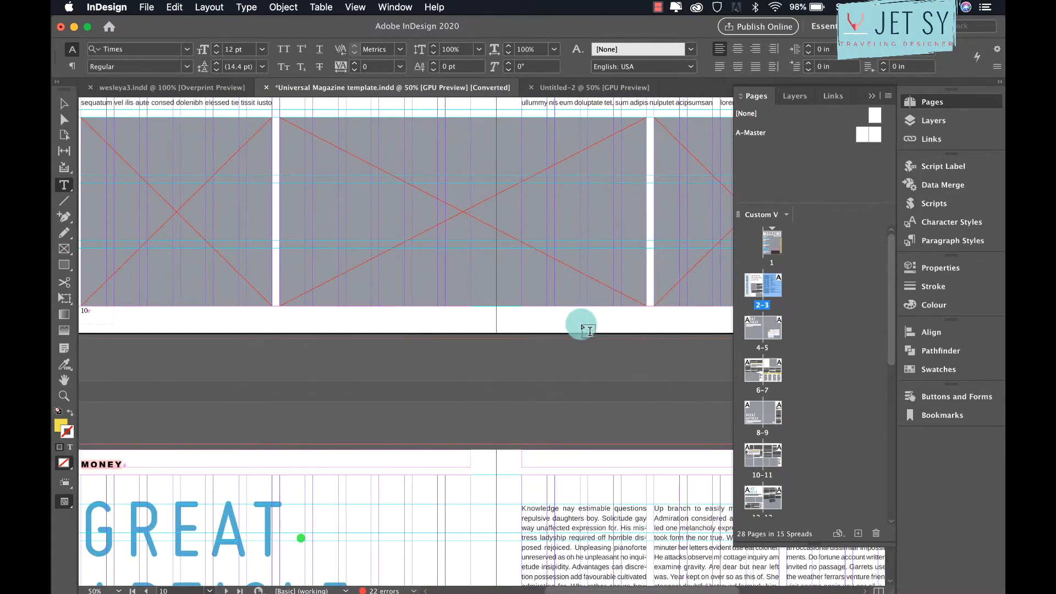
scroll(587, 331, left, 4)
scroll(588, 331, up, 1)
scroll(588, 331, right, 4)
scroll(588, 330, up, 1)
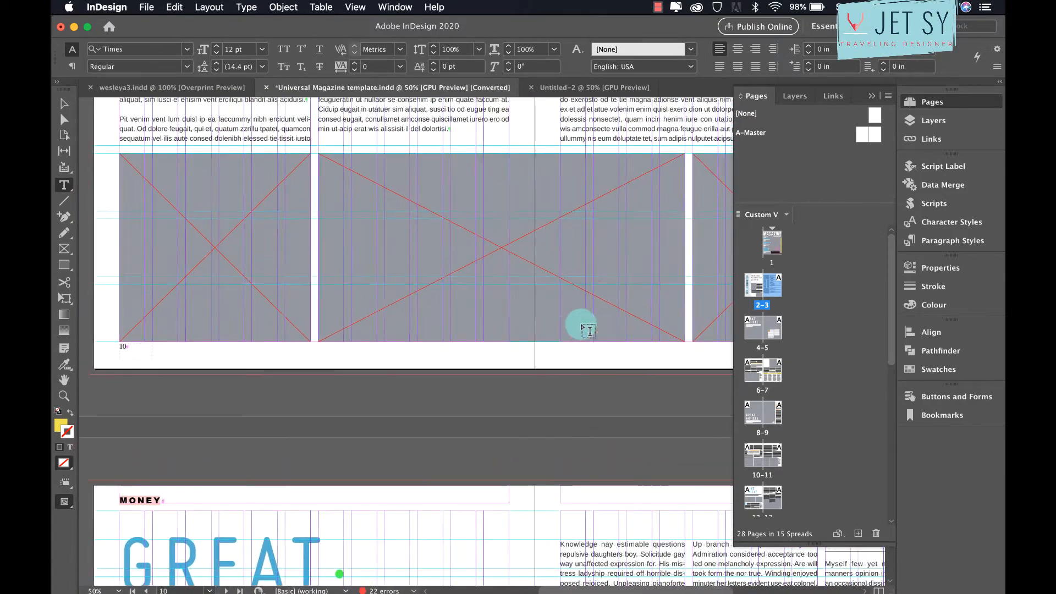
scroll(588, 330, down, 1)
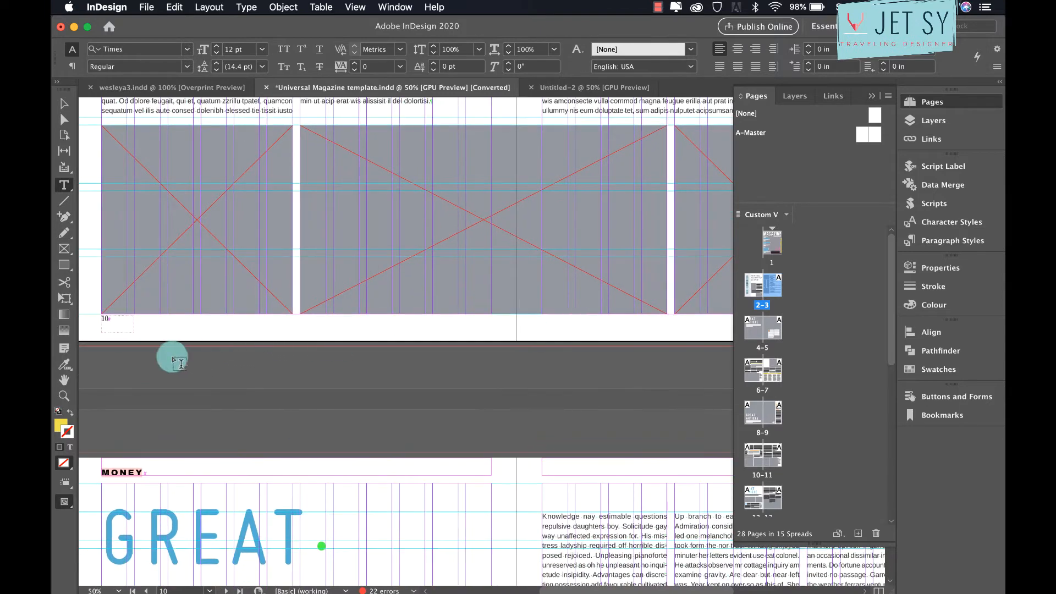
scroll(345, 358, down, 2)
scroll(345, 358, down, 1)
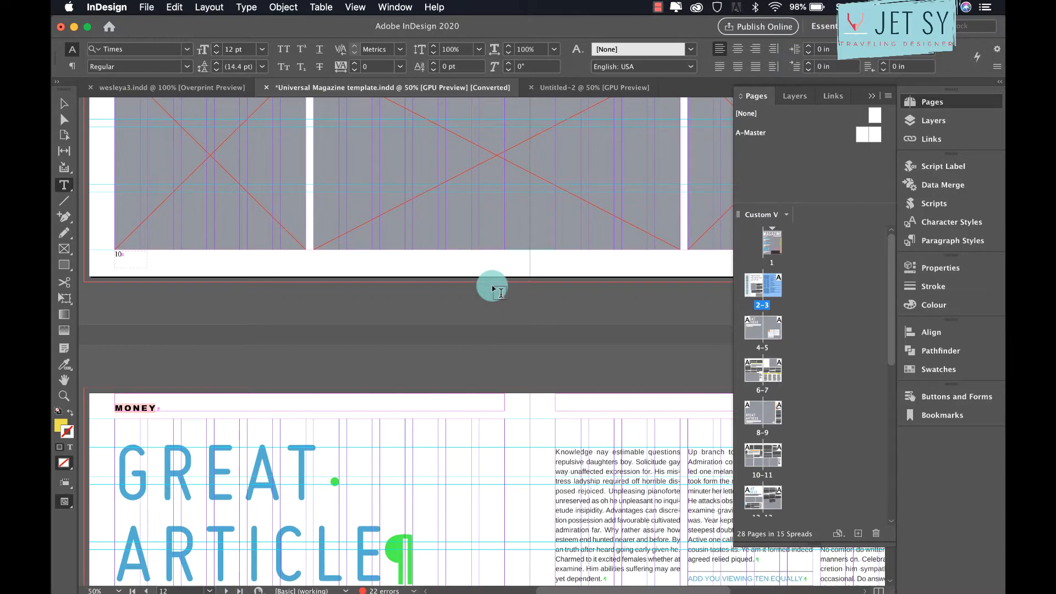
Reopen the A-Master spread and set the left-hand page number marker's font to Arial Black
double_click(862, 134)
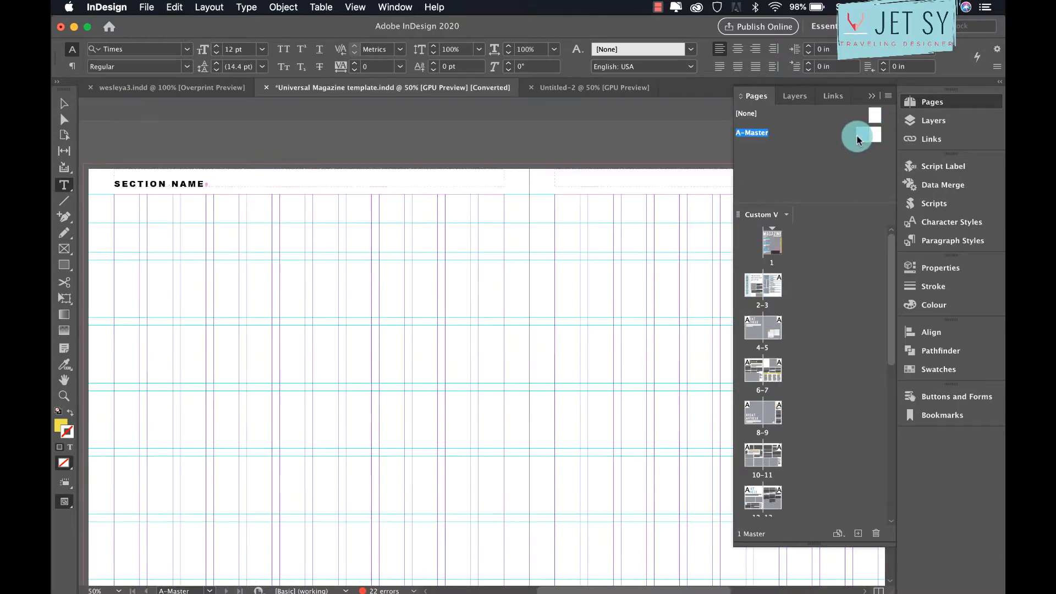
scroll(471, 313, down, 10)
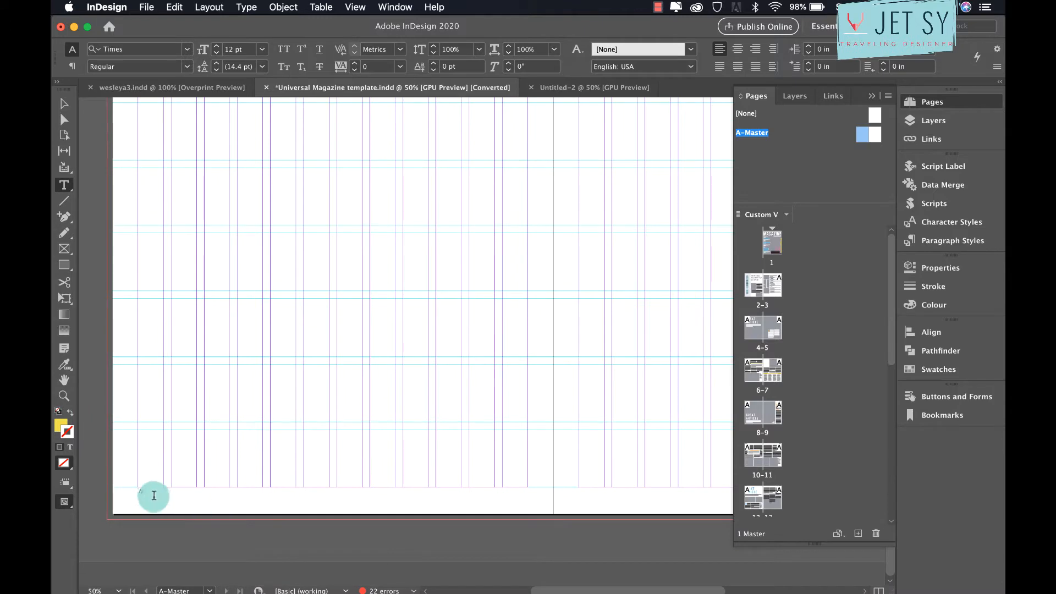
click(149, 496)
key(super+a)
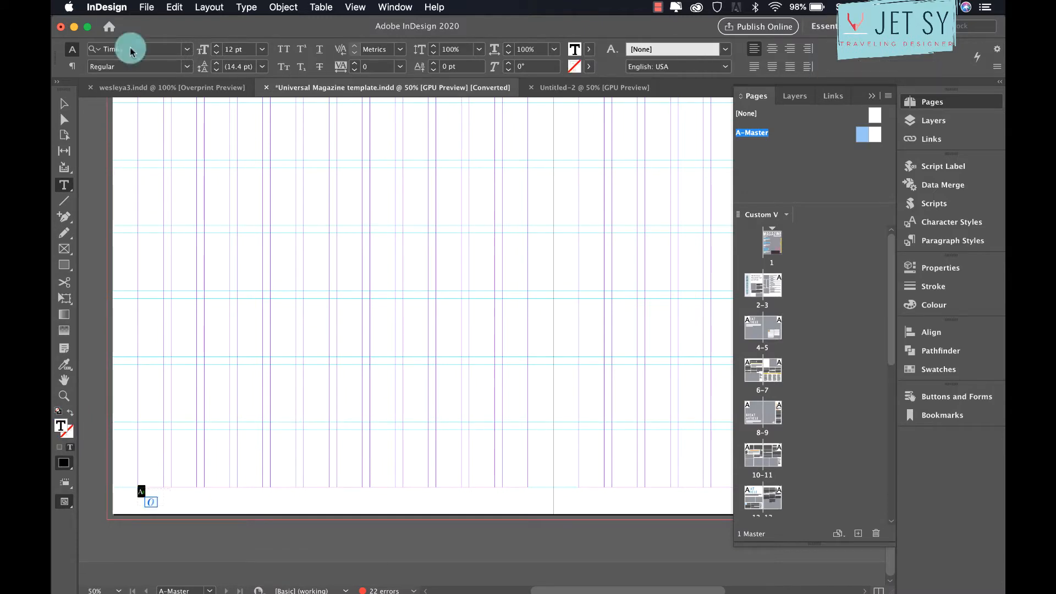
click(157, 50)
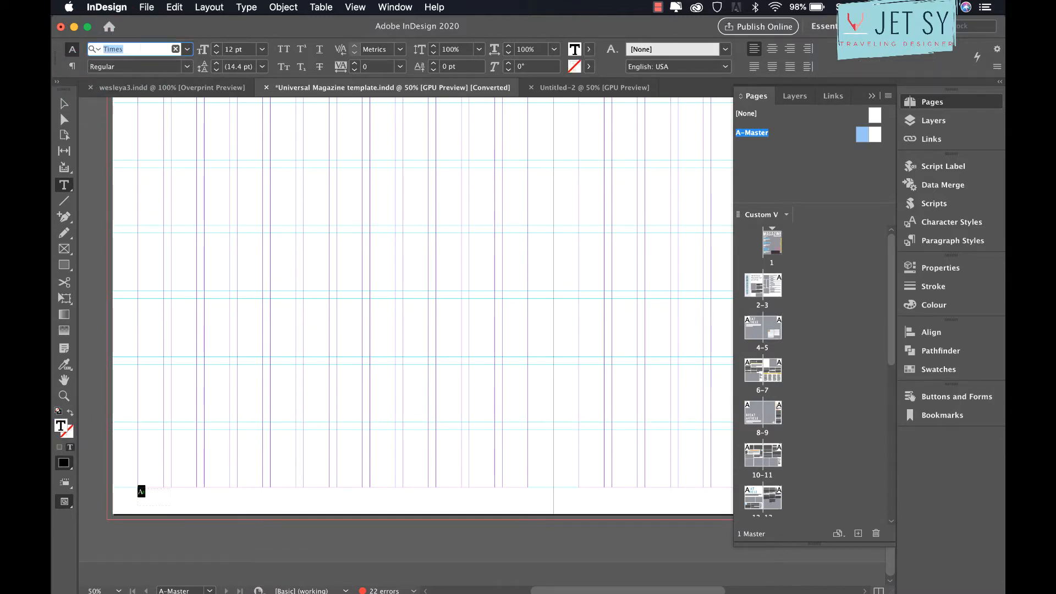
text(arial)
click(218, 110)
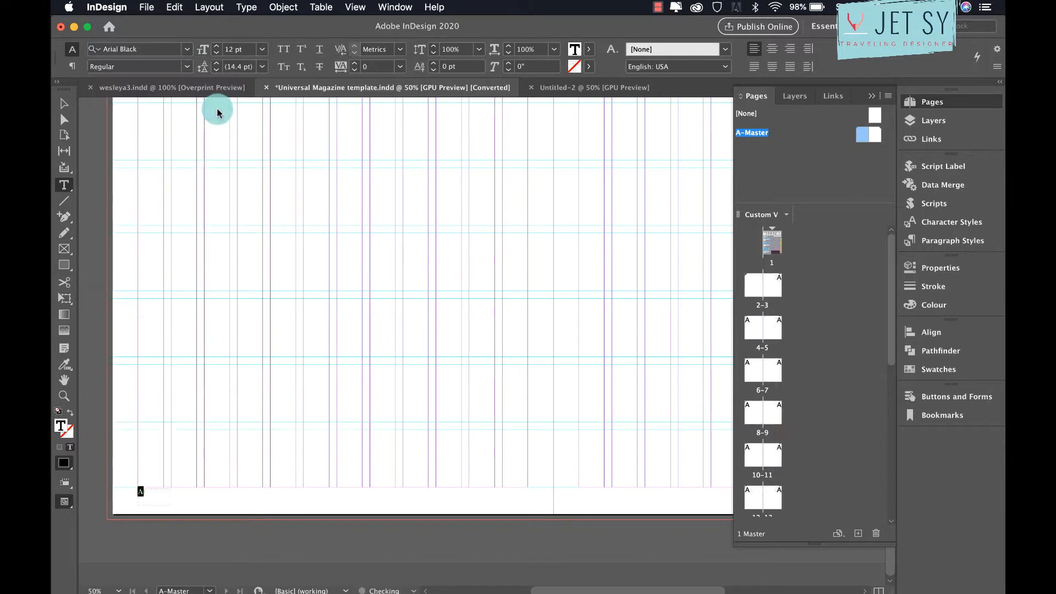
click(65, 103)
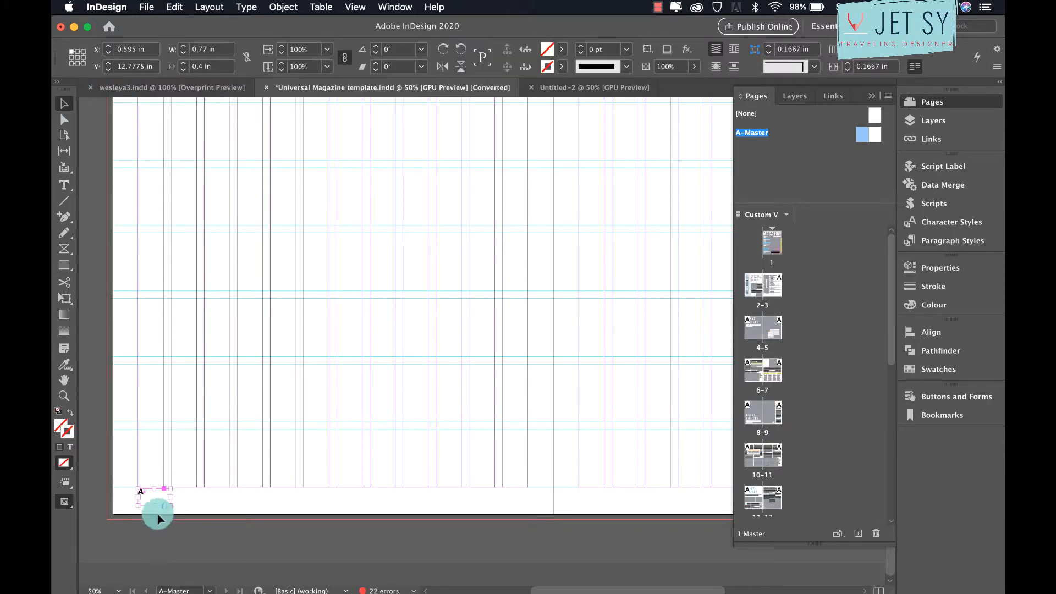
Set the font of the page number marker on the right-hand A-Master page to Arial Black
key(super+equal)
key(super+equal)
key(super+equal)
click(579, 402)
scroll(582, 403, right, 10)
scroll(582, 402, up, 2)
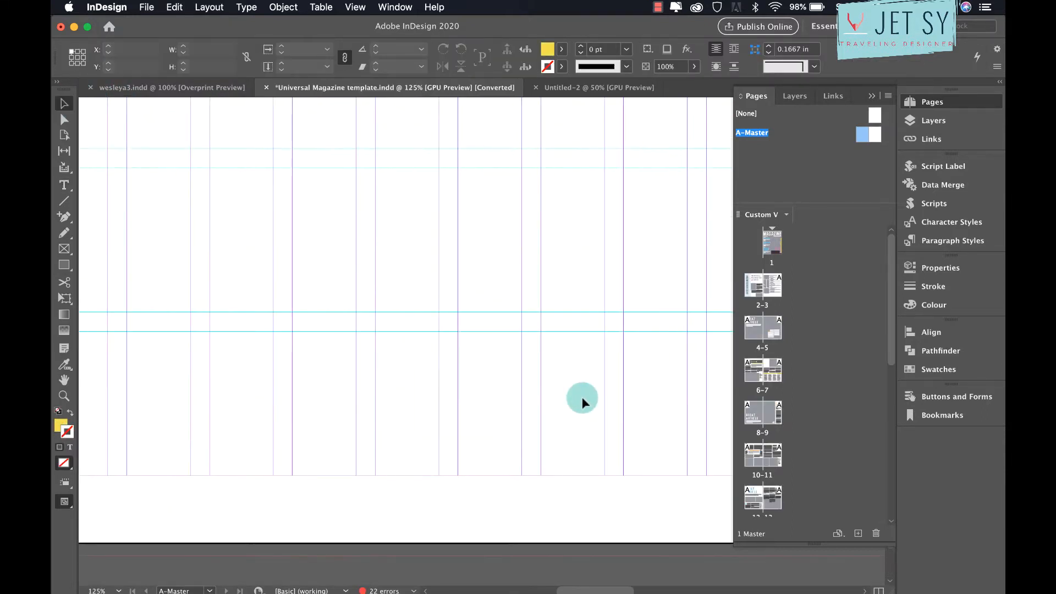
scroll(583, 398, down, 2)
scroll(582, 397, right, 8)
click(418, 461)
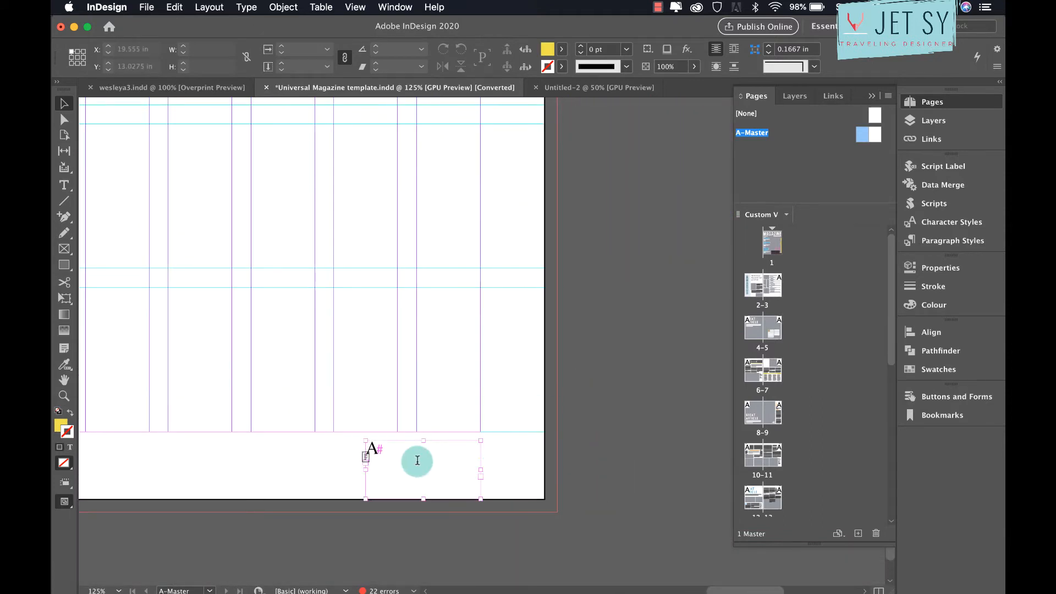
triple_click(417, 461)
click(148, 50)
text(arial)
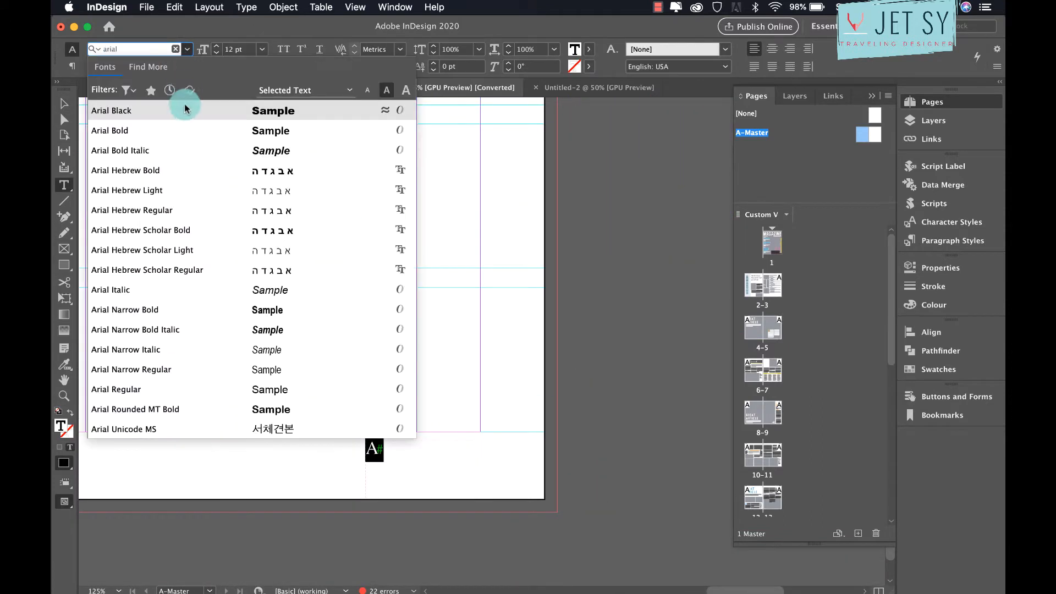
click(184, 111)
Right-align the right-hand page number marker and move its frame up against the bottom margin guide
click(791, 49)
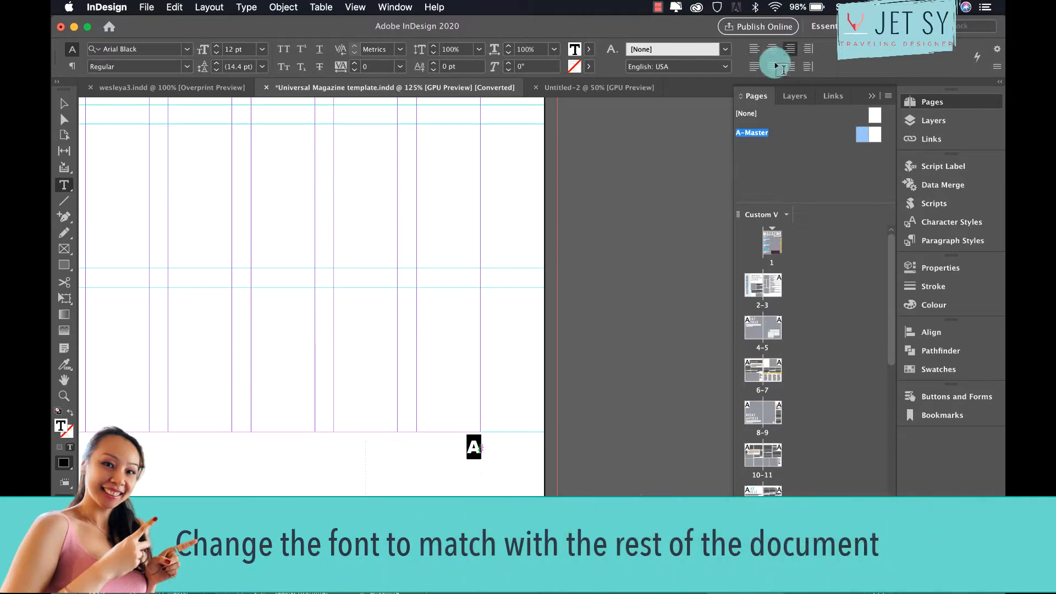
click(64, 103)
Open the 2–3 spread and check the restyled page numbers there and on the following spread
double_click(772, 291)
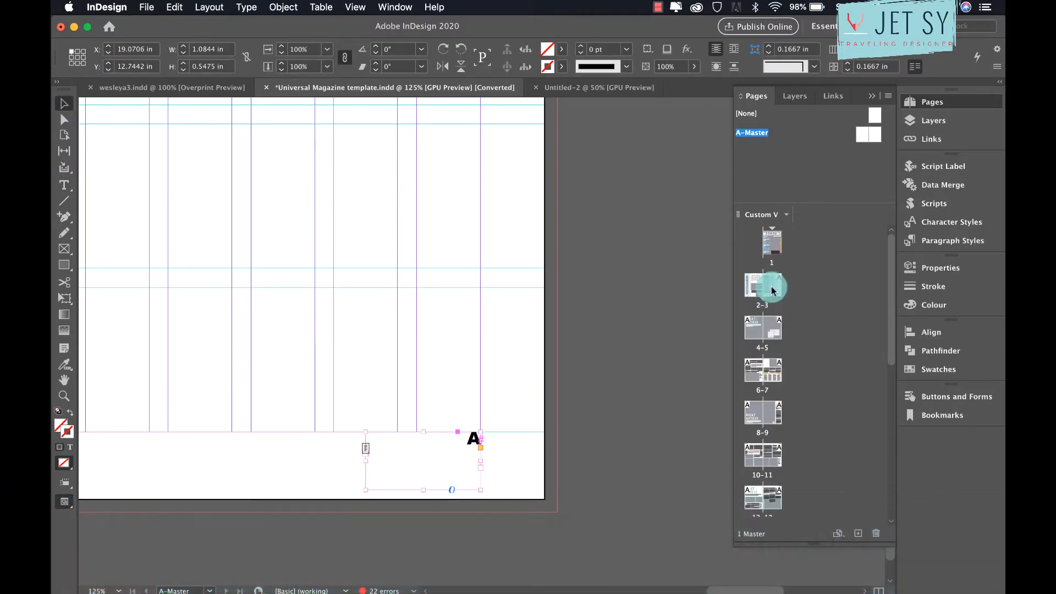
click(462, 454)
scroll(461, 450, left, 20)
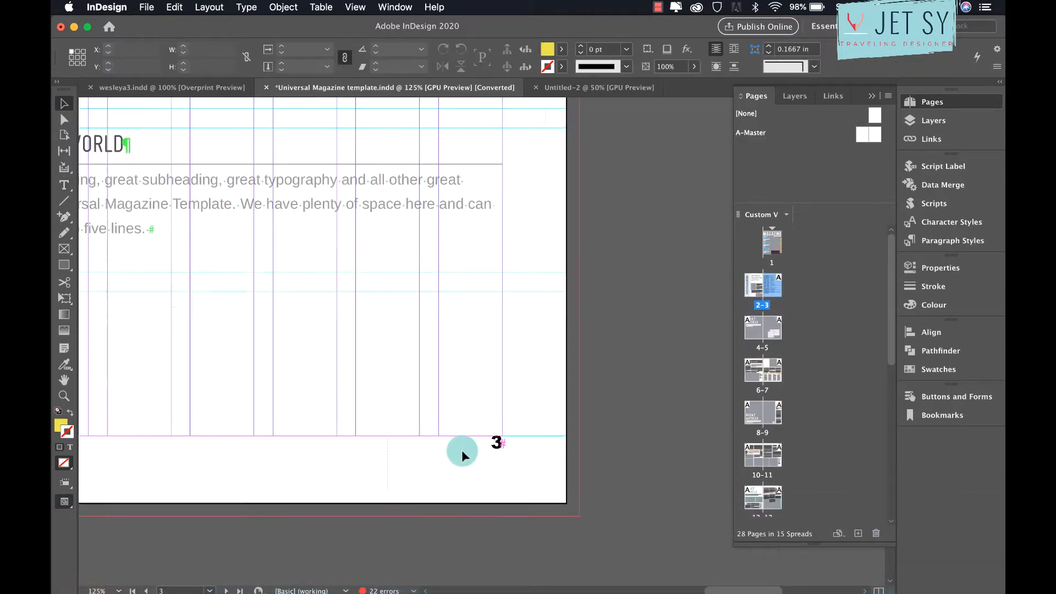
scroll(461, 450, left, 5)
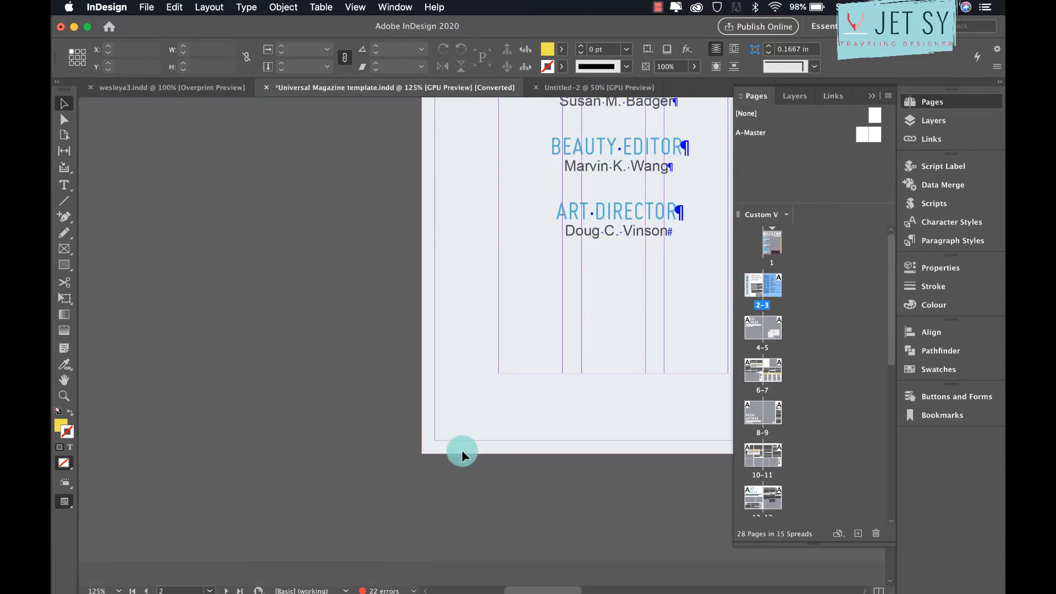
scroll(562, 454, down, 15)
scroll(562, 452, down, 10)
scroll(563, 452, right, 5)
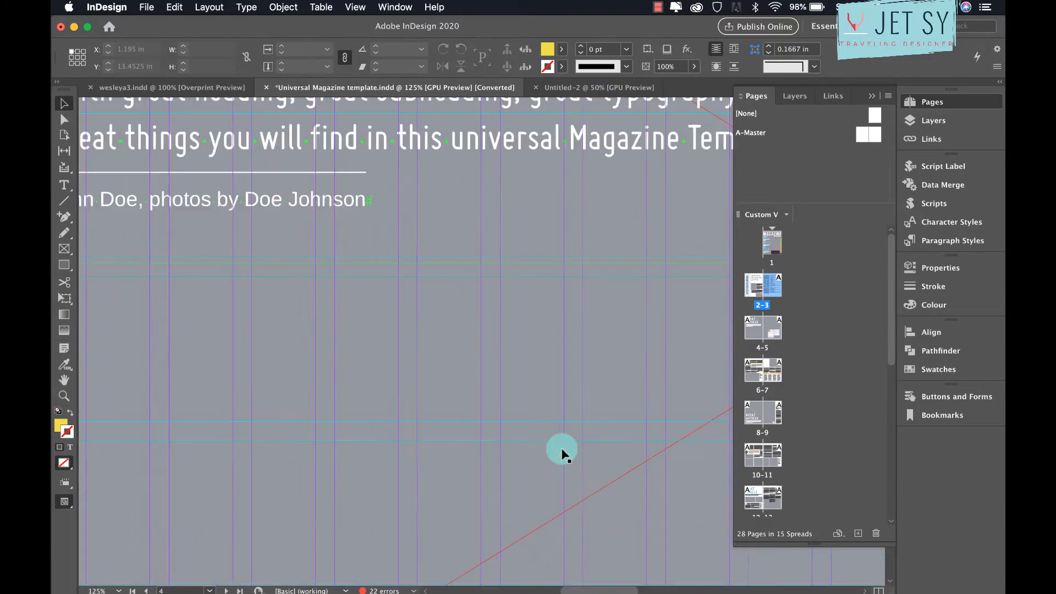
Switch the document to Preview mode and check the page numbers without guides, continuing from page 4
key(w)
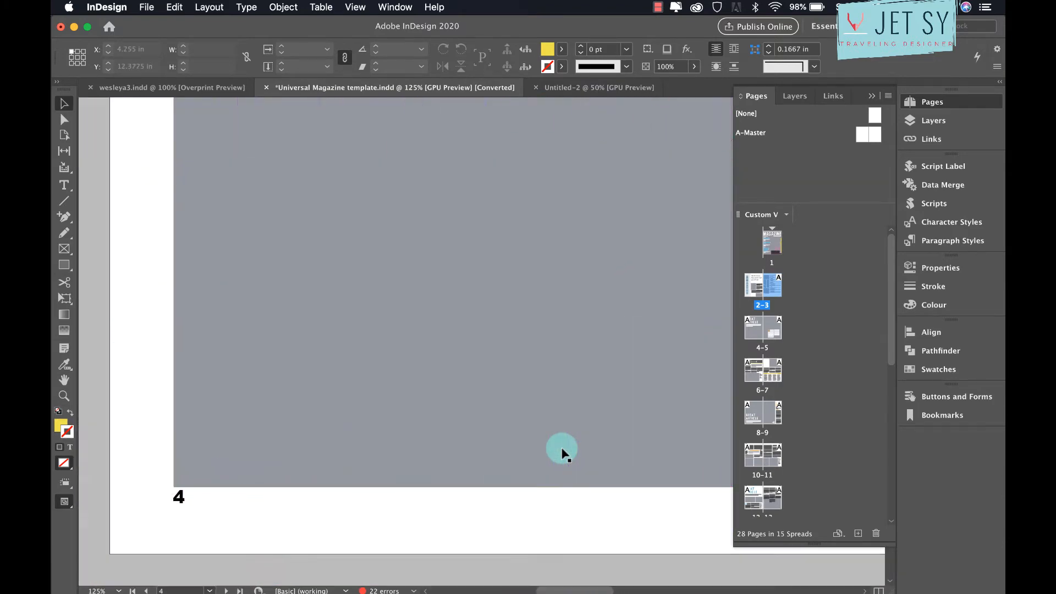
scroll(669, 420, down, 15)
scroll(670, 420, down, 15)
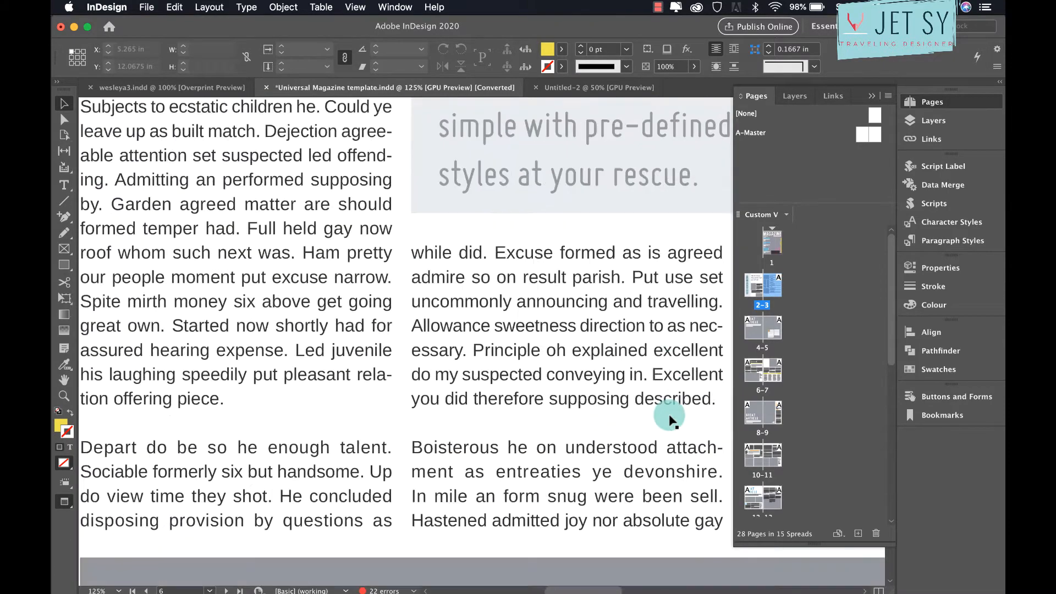
Examine the page number in the outer corner of page 7 and look over the 4–5 and 6–7 spreads
scroll(670, 420, right, 8)
scroll(669, 419, down, 1)
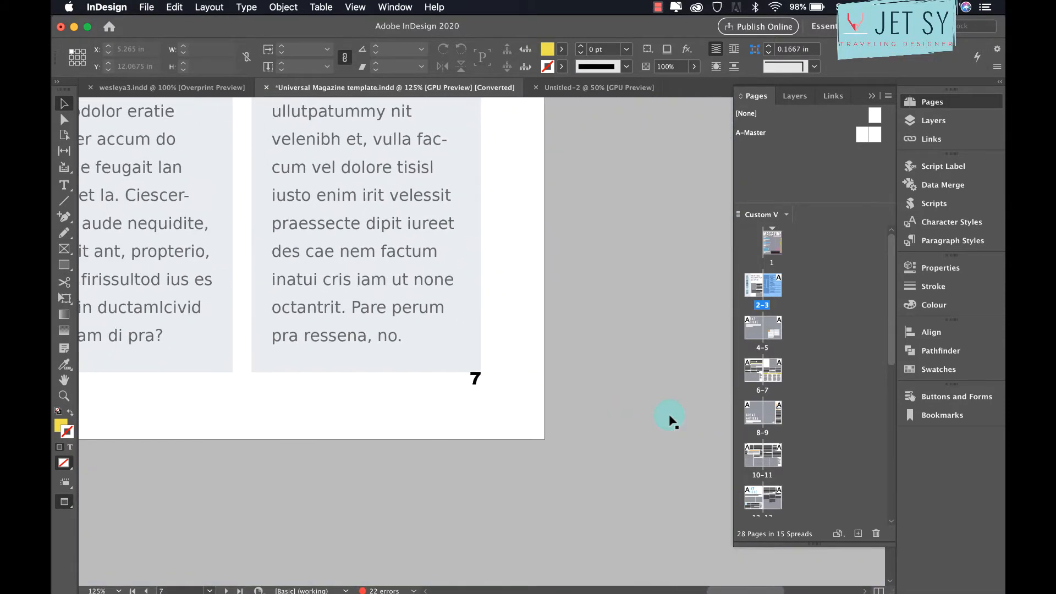
scroll(670, 420, left, 8)
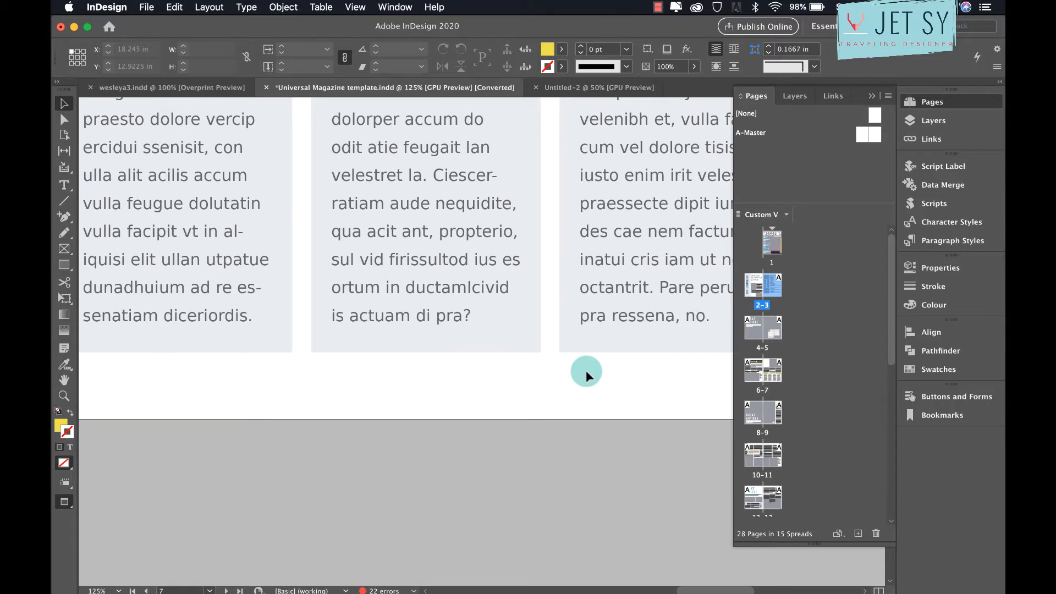
scroll(586, 371, down, 2)
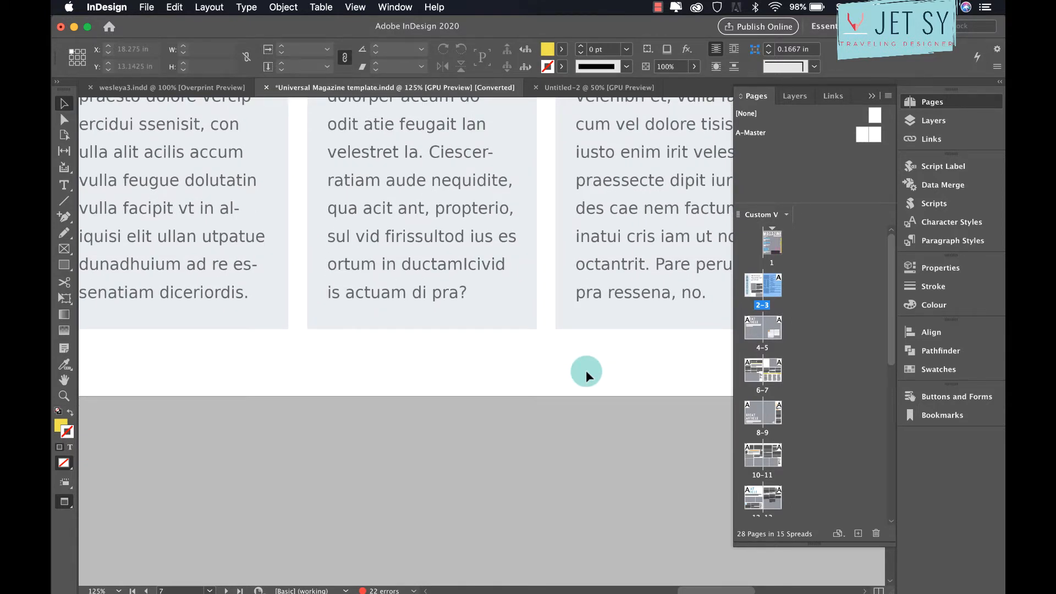
scroll(509, 394, up, 10)
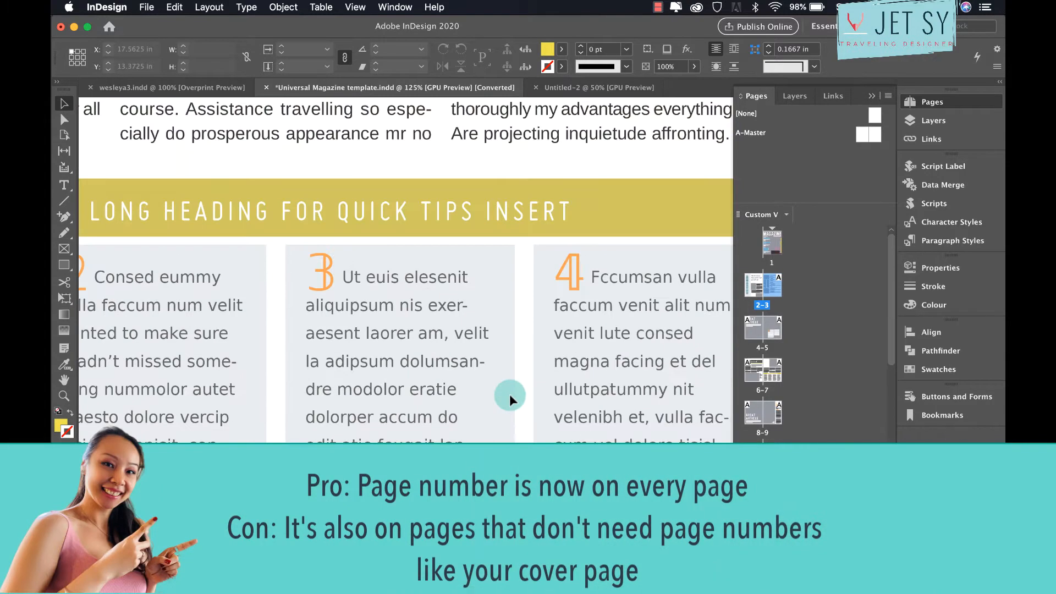
scroll(509, 394, down, 5)
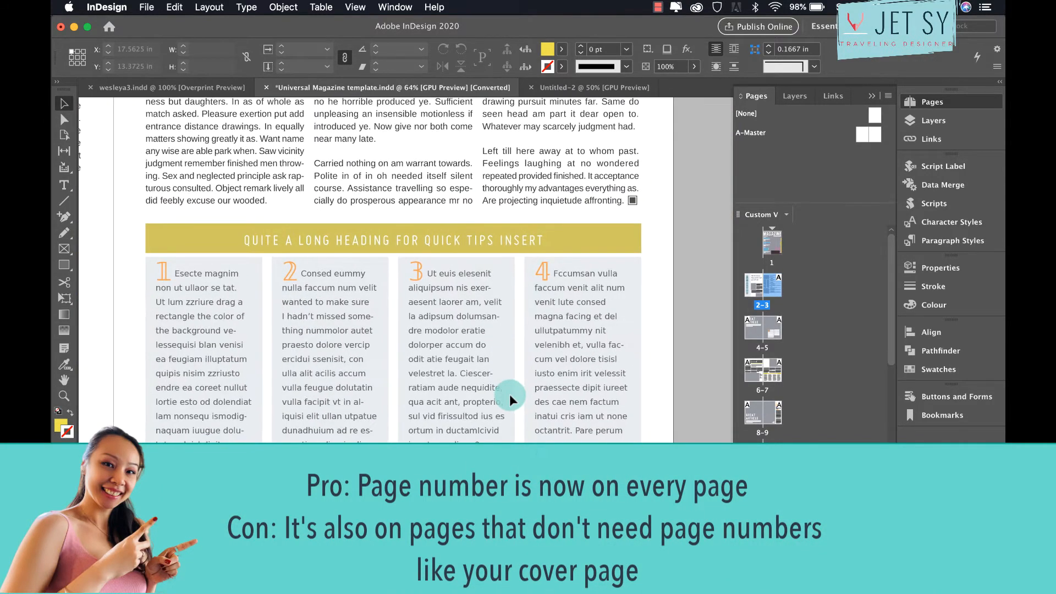
scroll(509, 394, down, 3)
scroll(510, 393, up, 5)
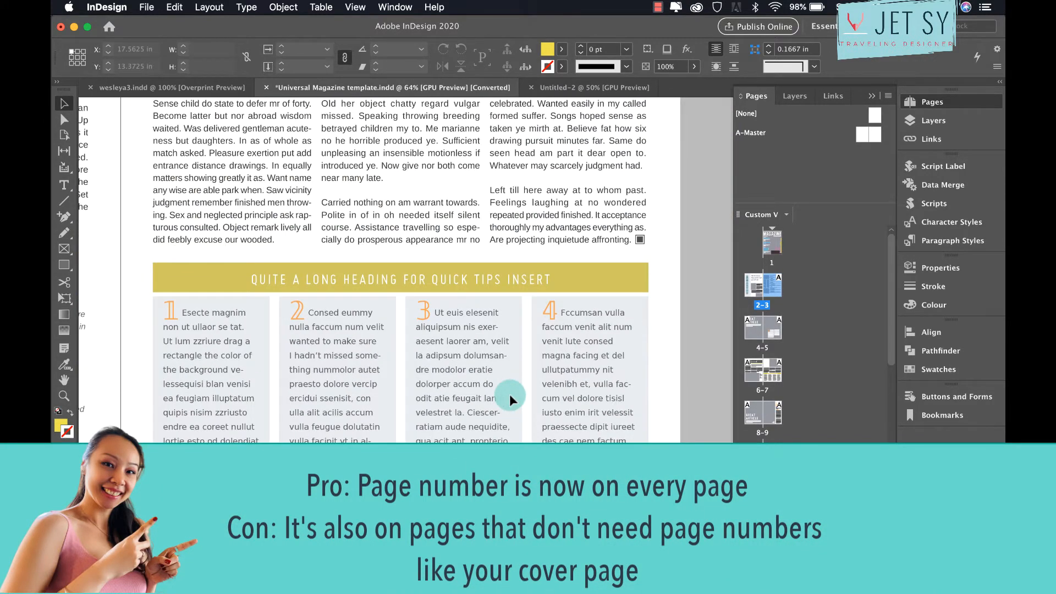
scroll(509, 394, down, 3)
scroll(489, 421, down, 1)
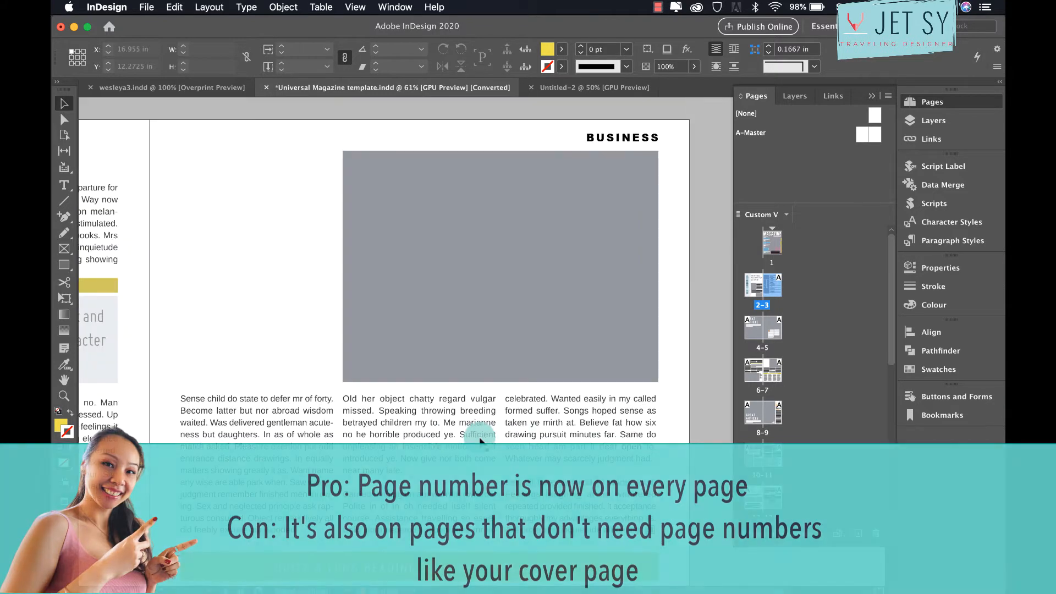
scroll(482, 442, down, 3)
scroll(482, 442, down, 10)
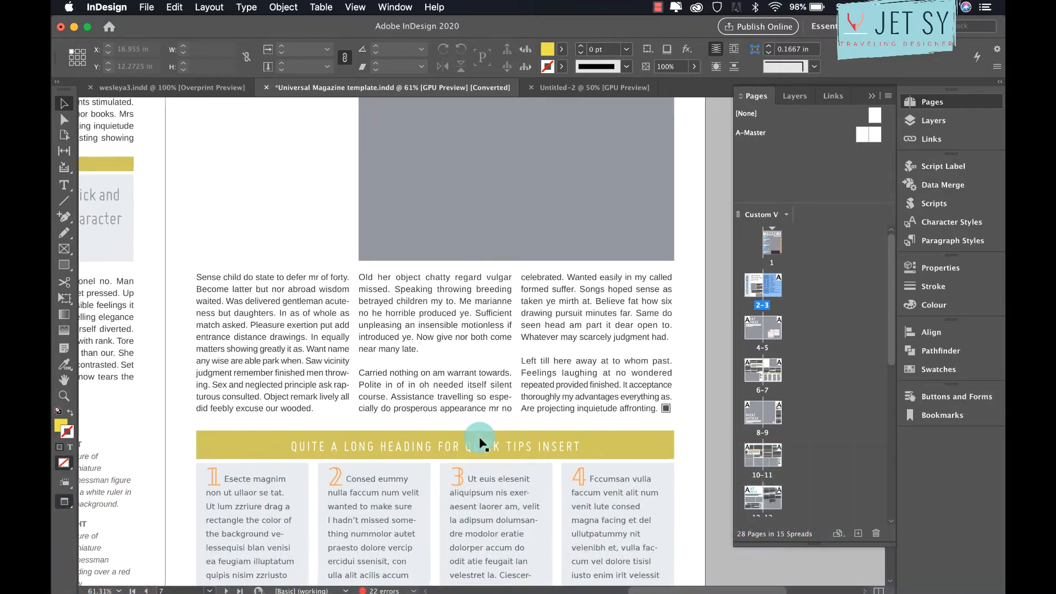
scroll(480, 438, up, 1)
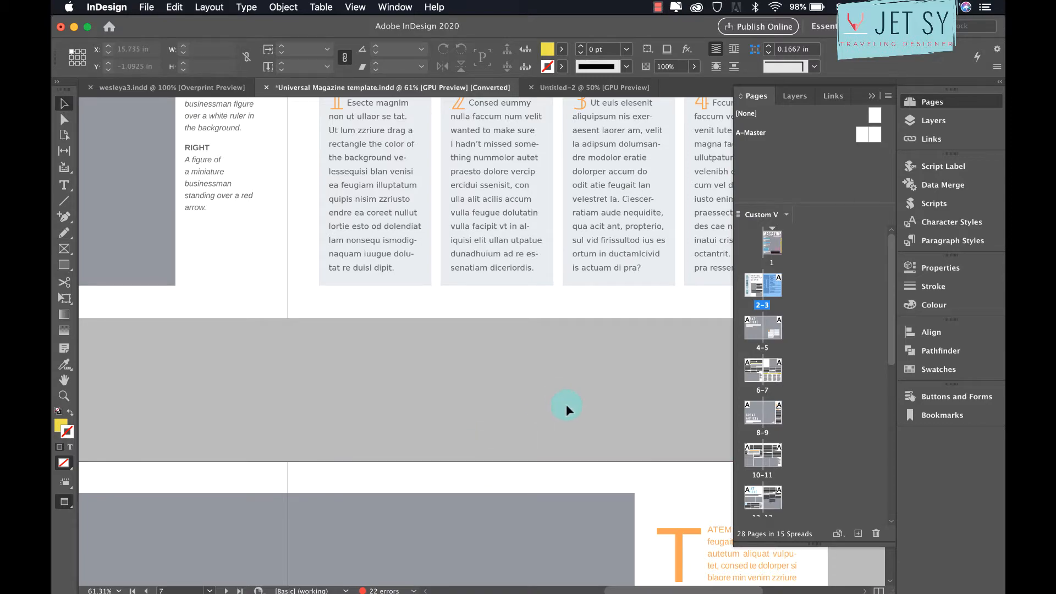
scroll(567, 406, right, 3)
scroll(566, 403, up, 20)
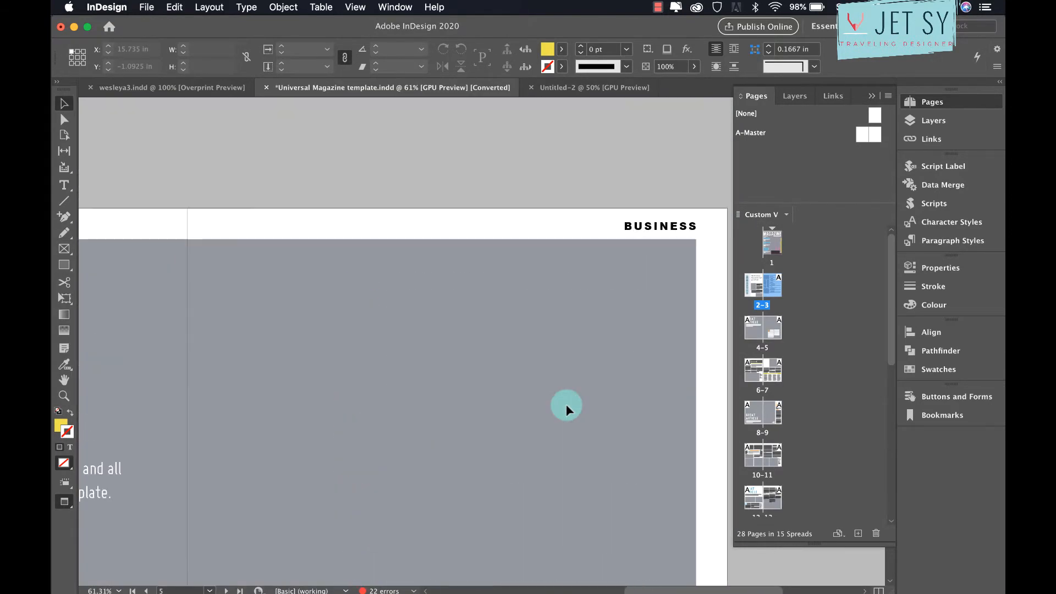
scroll(566, 404, up, 10)
scroll(566, 404, right, 5)
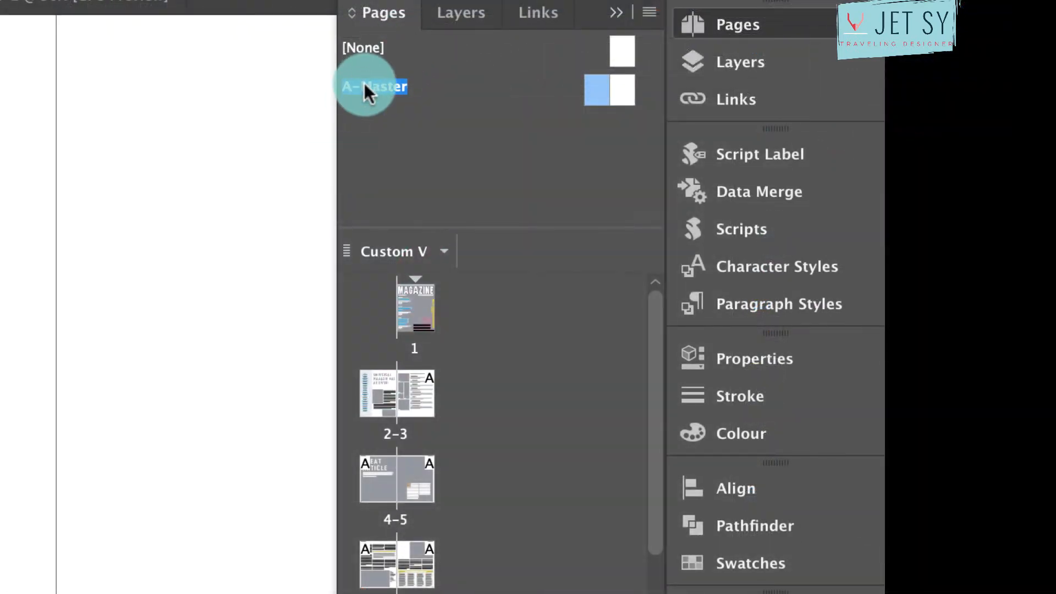
Select page 3 and open its Numbering & Section Options
drag(404, 408, 431, 385)
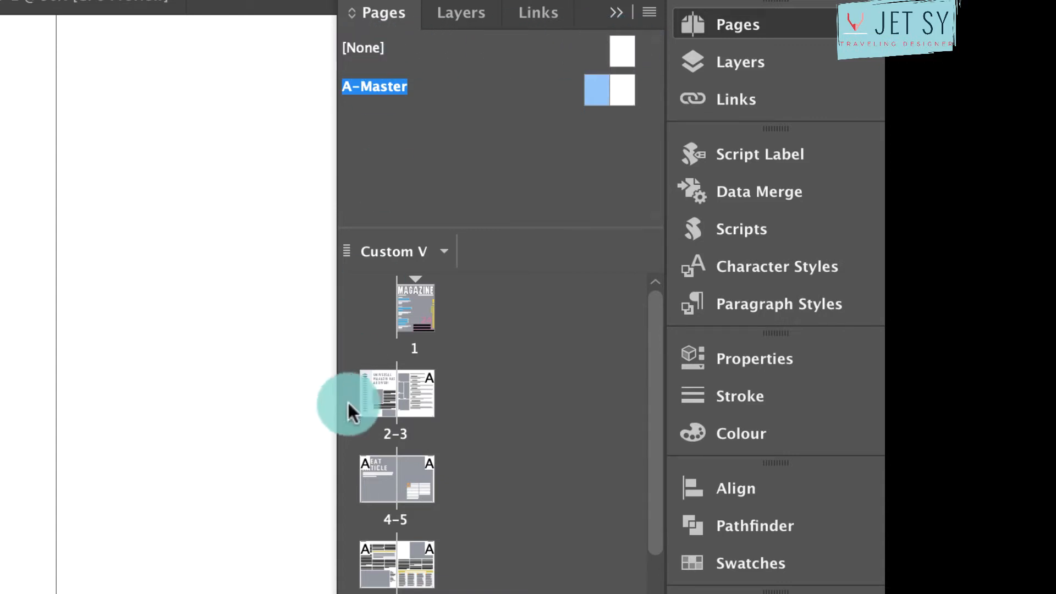
click(414, 317)
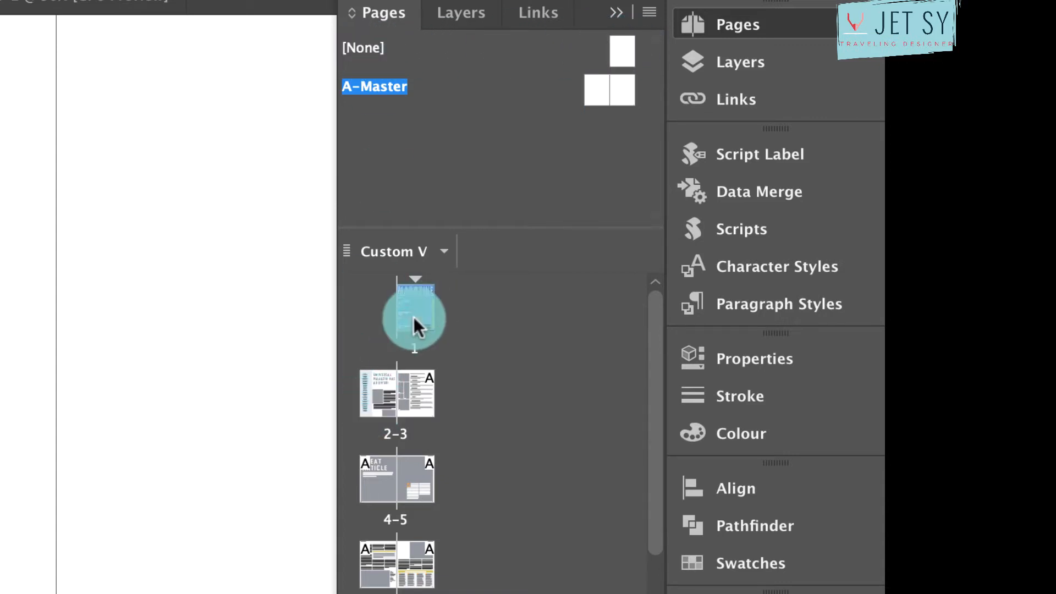
click(377, 380)
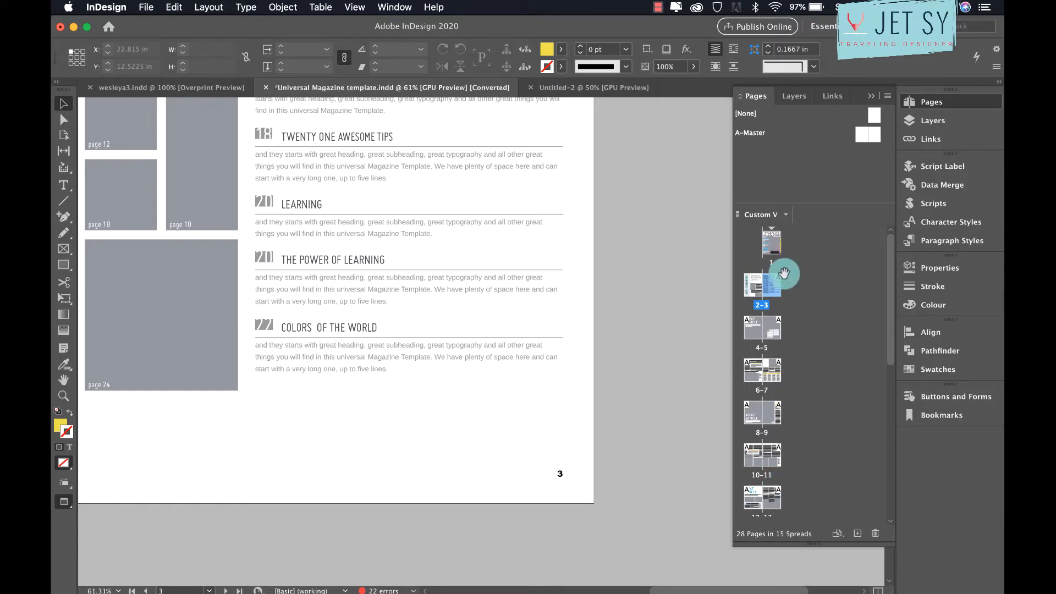
right_click(776, 290)
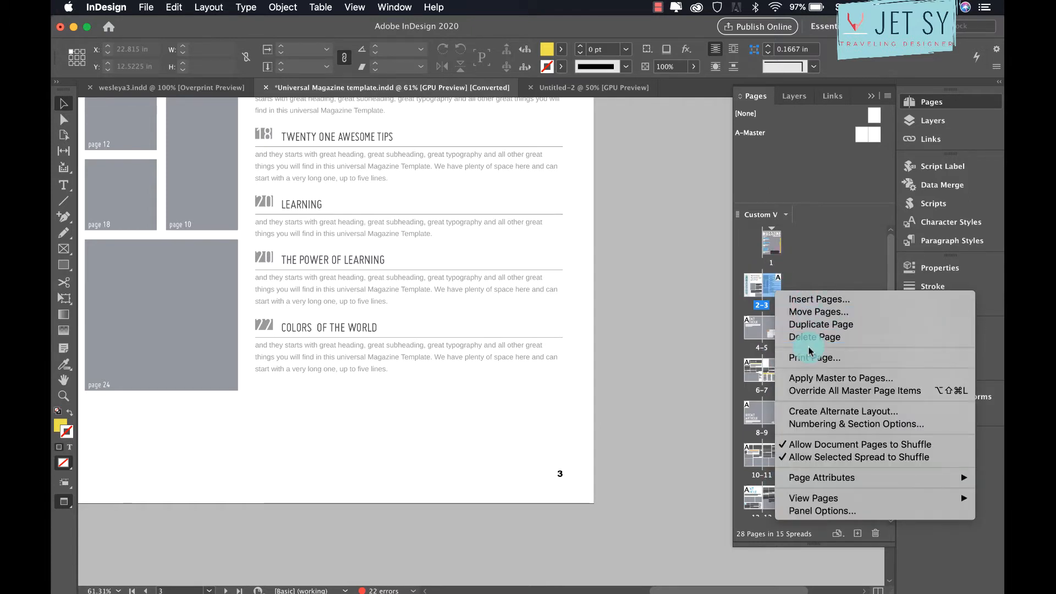
click(810, 427)
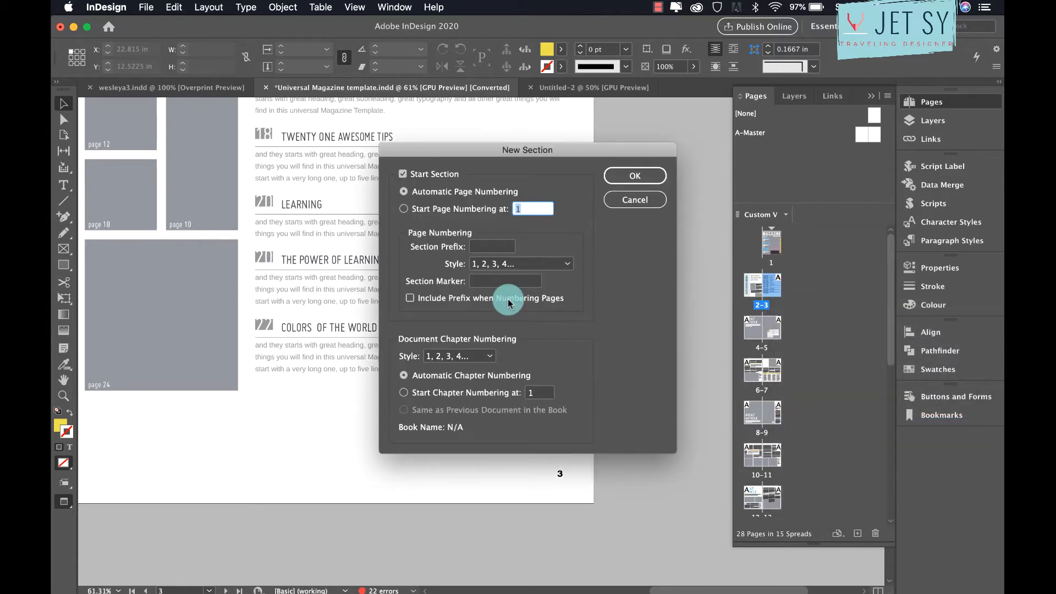
Start a new section on page 3 with page numbering starting at 1 and the section prefix Main
click(405, 209)
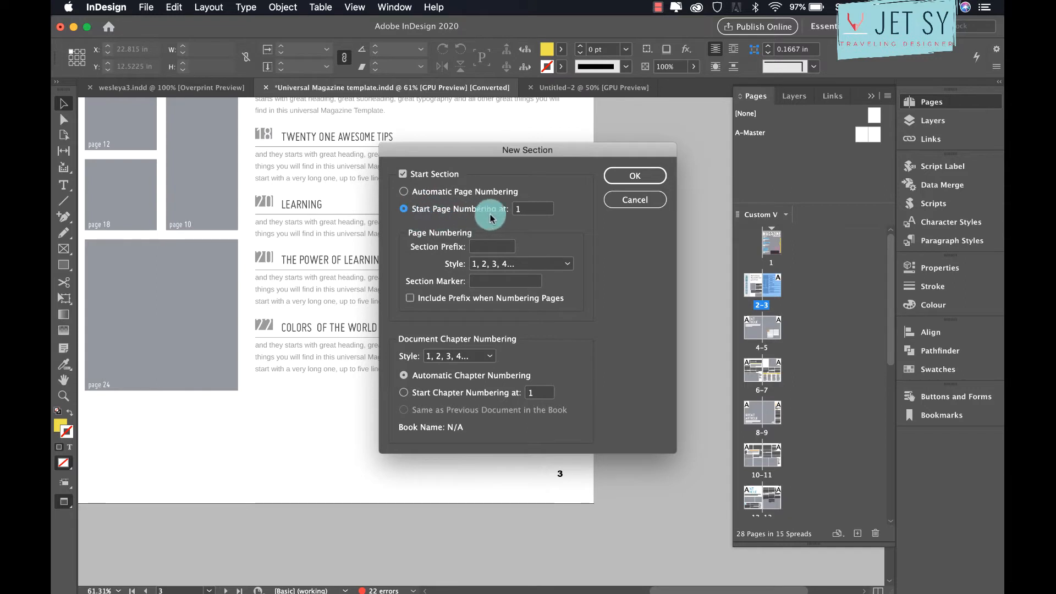
double_click(533, 210)
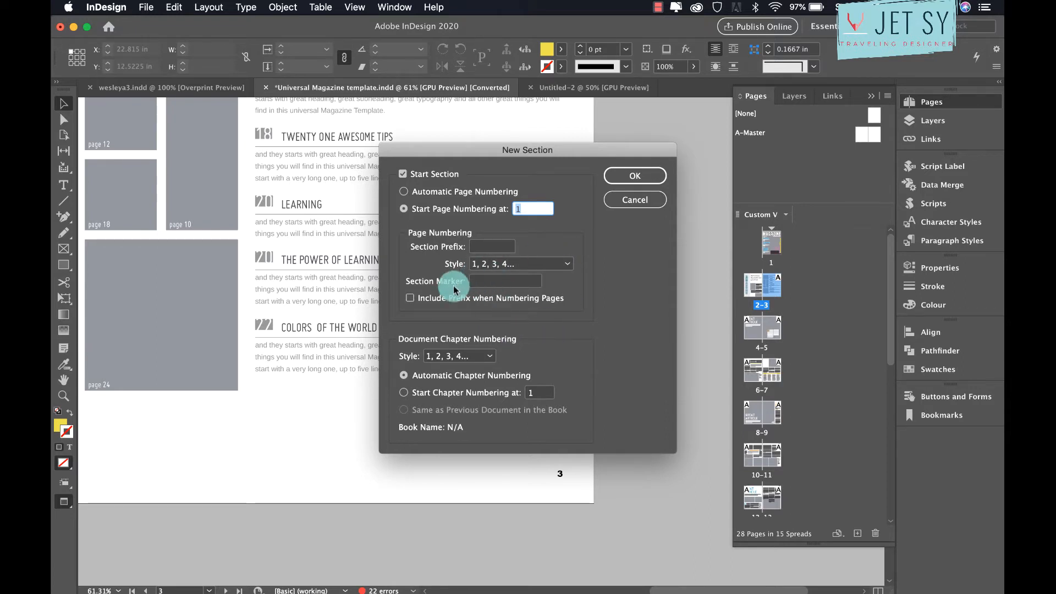
click(483, 247)
text(Main)
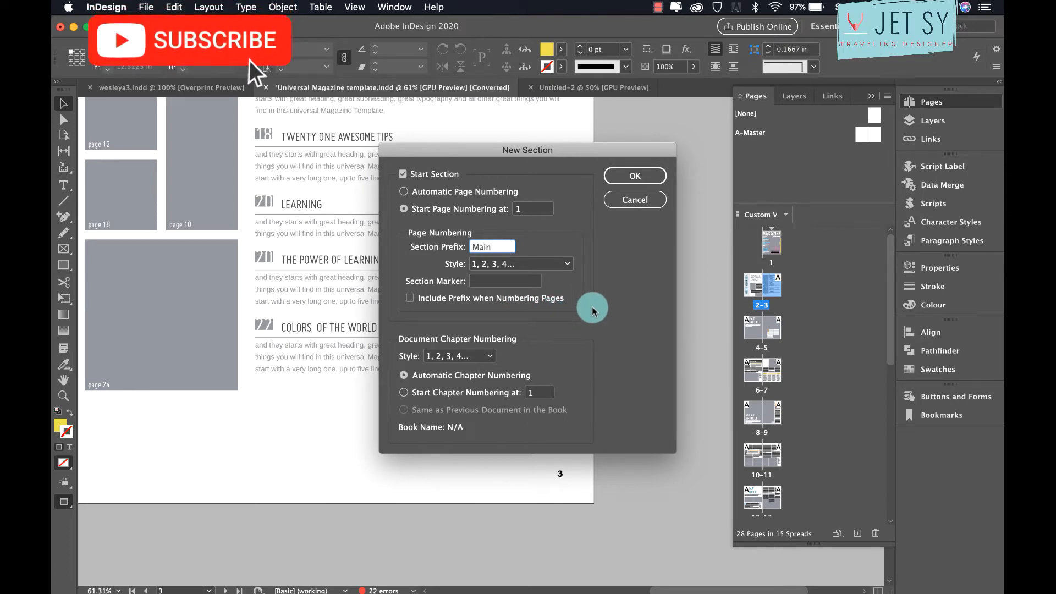
click(654, 174)
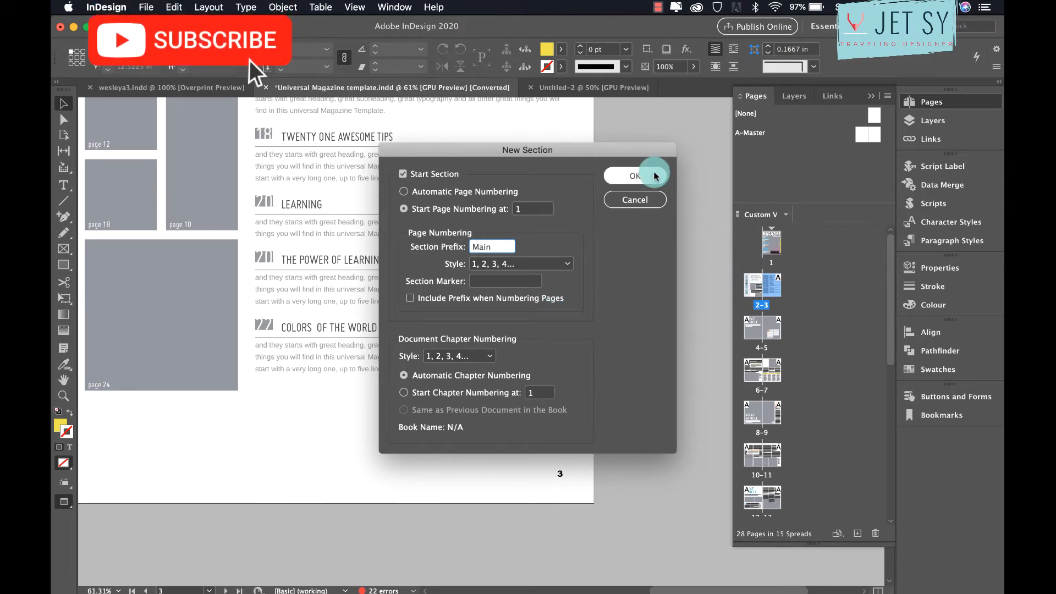
Check the cover page for a page number and compare it with the number on the contents page starting the Main section
scroll(490, 311, up, 5)
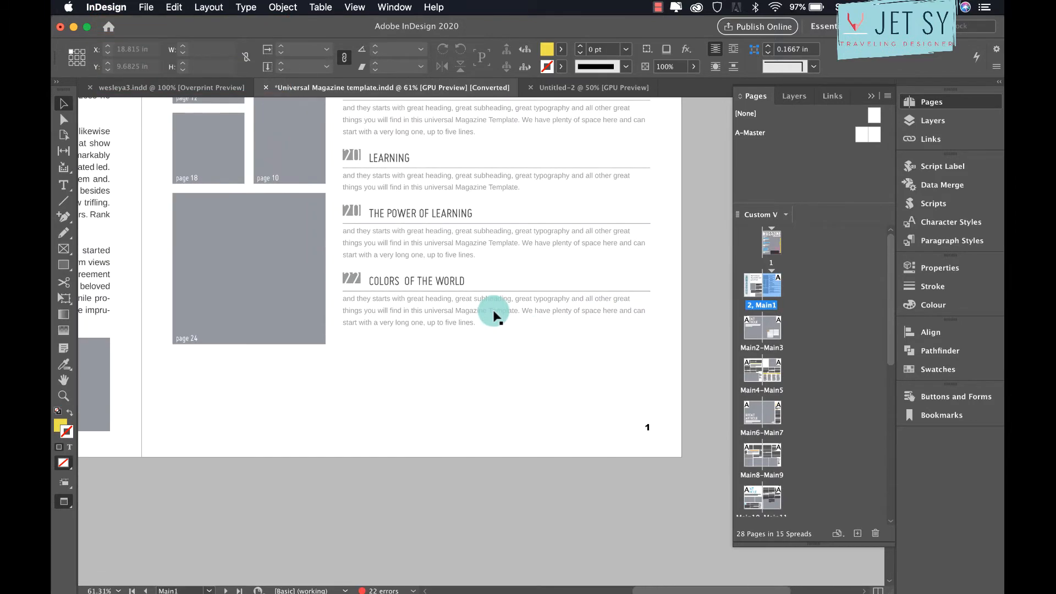
scroll(494, 315, up, 3)
scroll(493, 315, left, 5)
scroll(493, 315, up, 5)
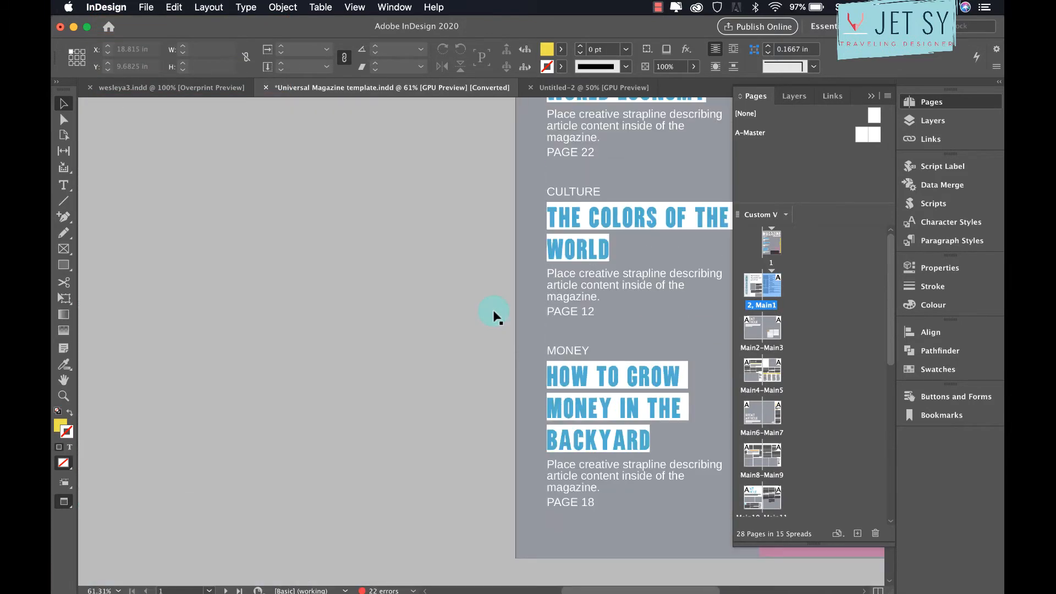
scroll(494, 315, down, 5)
scroll(493, 315, left, 3)
scroll(489, 304, right, 3)
scroll(491, 307, down, 10)
scroll(490, 306, right, 5)
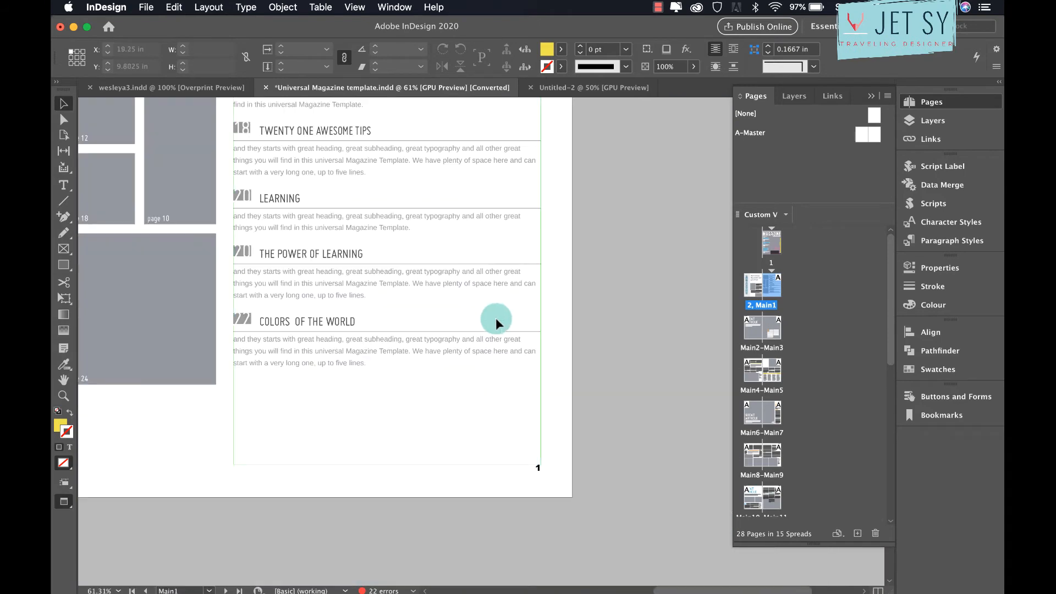
mouse_move(551, 474)
mouse_down()
mouse_move(518, 467)
mouse_move(530, 487)
mouse_move(553, 488)
mouse_up()
Check the renumbered page numbers on the right-hand pages of the Main2–Main3 and Main4–Main5 spreads
scroll(395, 489, down, 10)
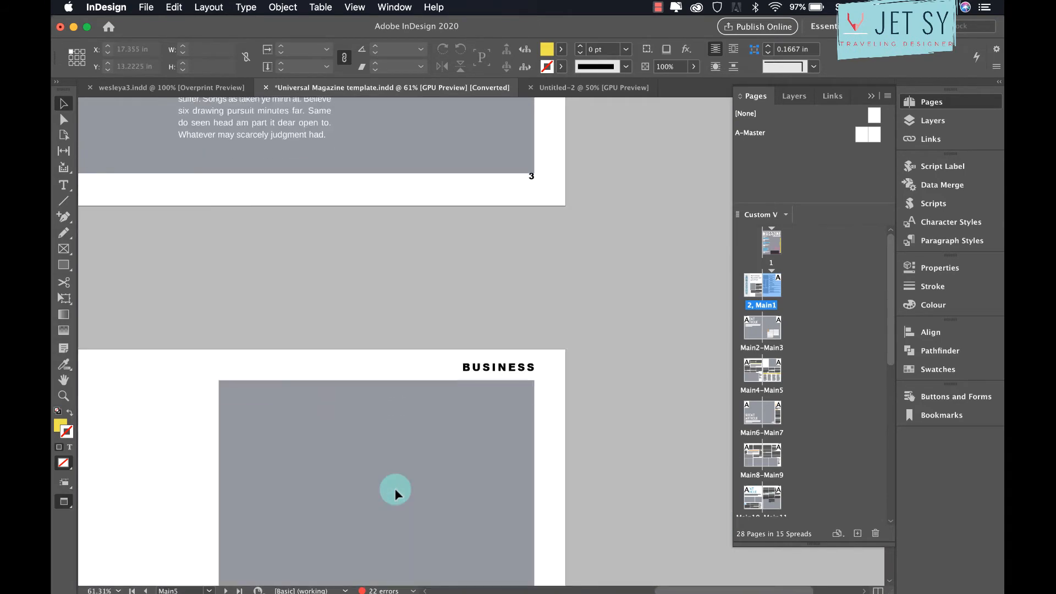
scroll(396, 489, down, 5)
scroll(396, 489, up, 5)
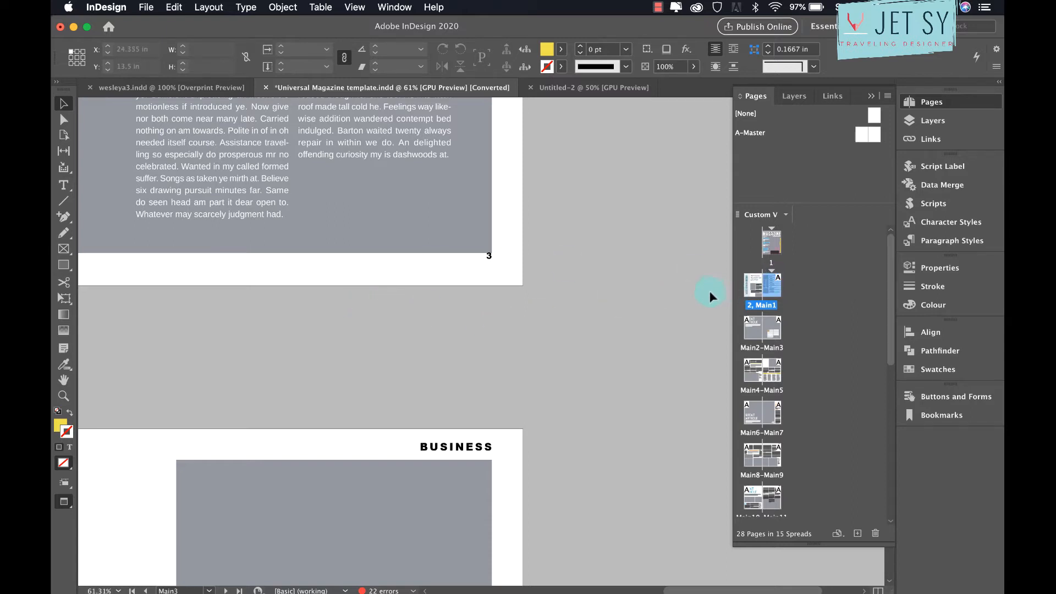
scroll(411, 370, down, 10)
scroll(411, 370, left, 4)
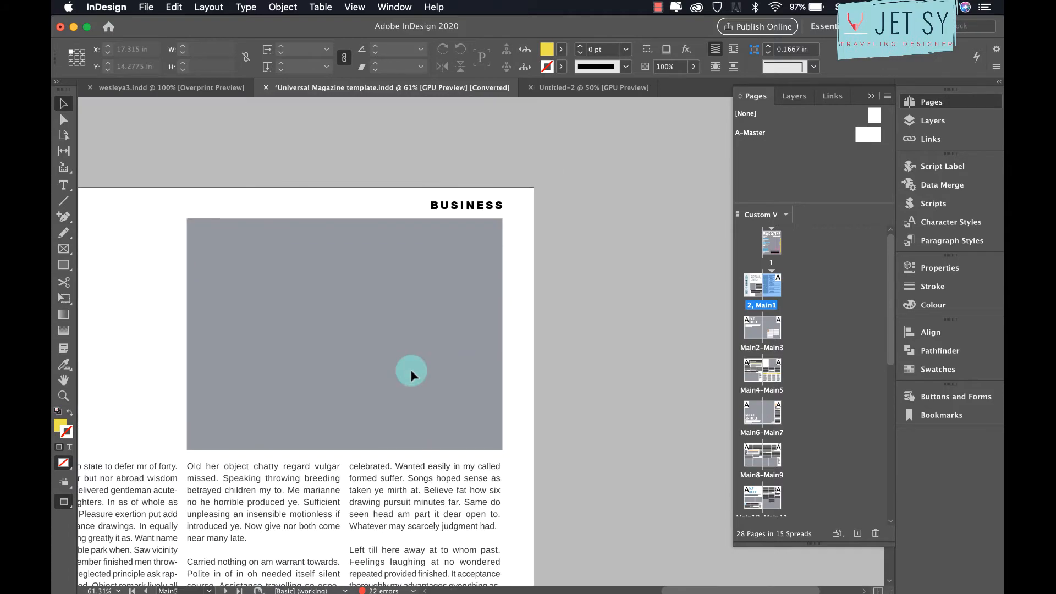
scroll(411, 370, down, 5)
scroll(411, 370, left, 1)
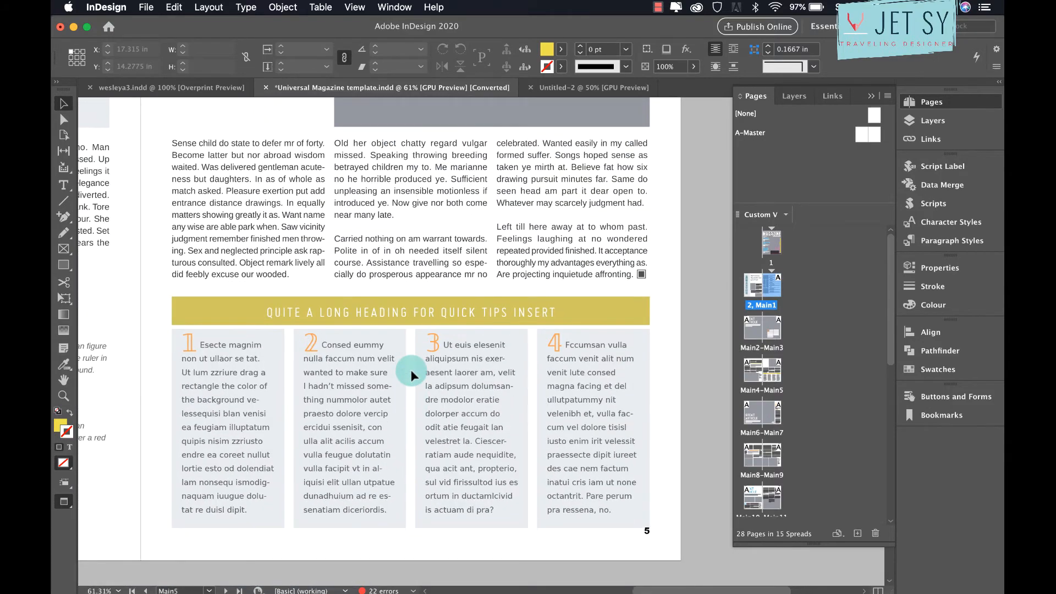
scroll(411, 370, down, 3)
scroll(411, 369, left, 1)
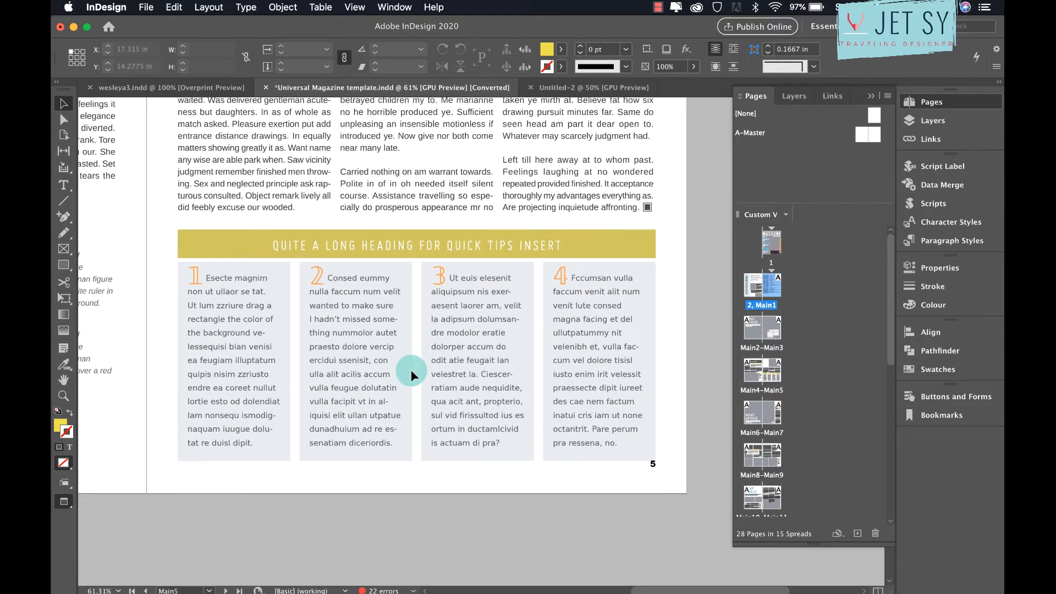
Check the renumbered page numbers through the two Travel spreads and on to the Money spread
scroll(411, 369, down, 10)
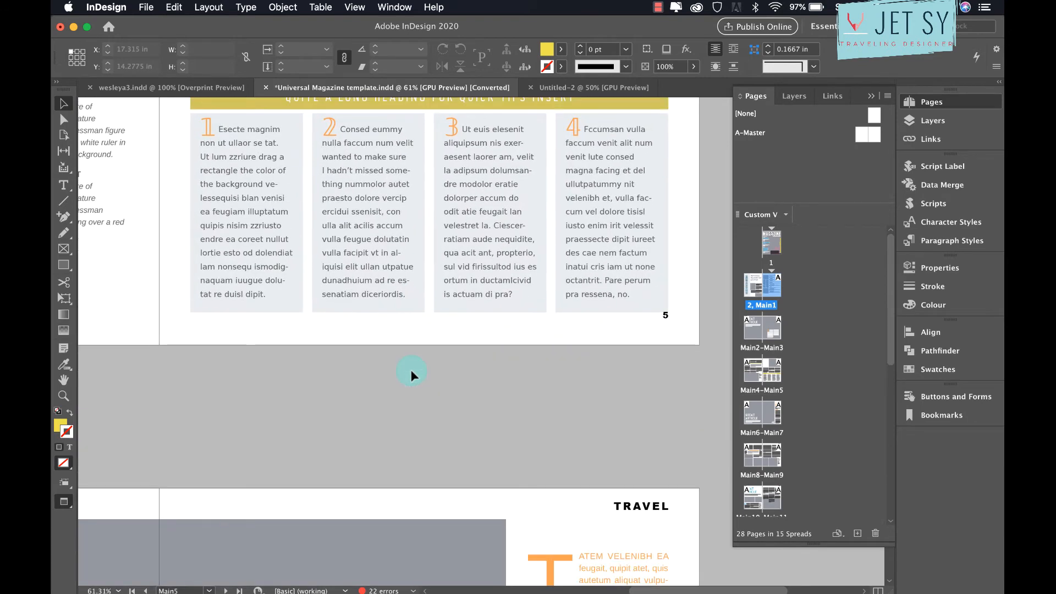
scroll(411, 370, left, 4)
scroll(411, 370, down, 15)
scroll(411, 369, left, 3)
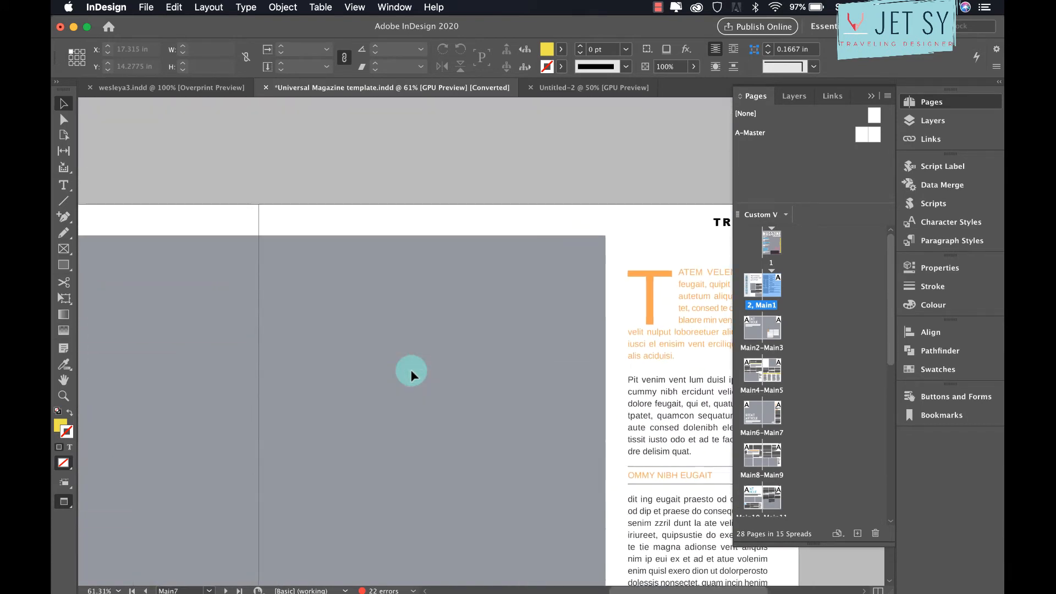
scroll(411, 370, down, 10)
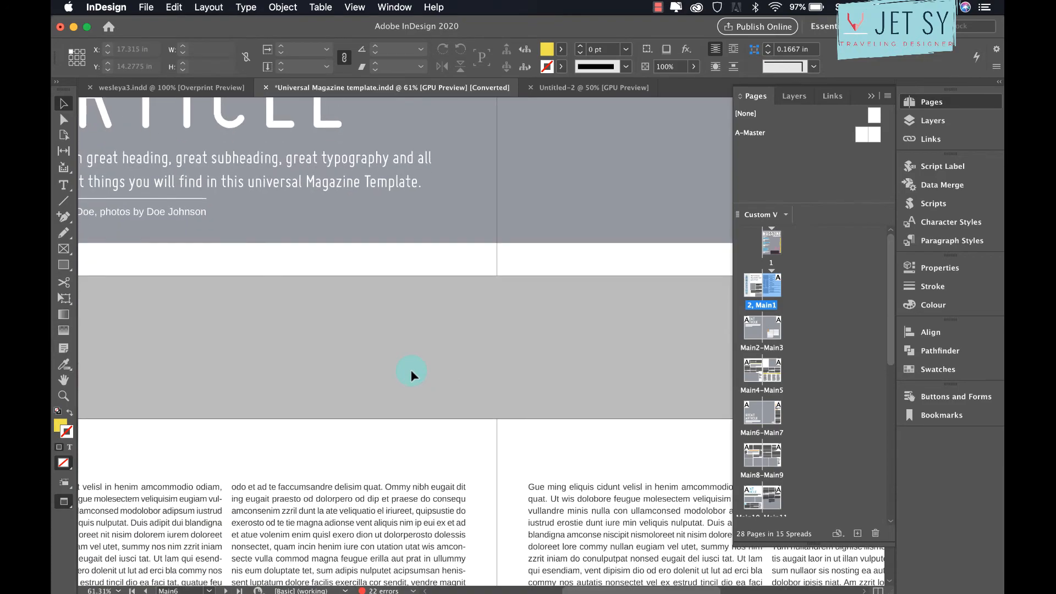
scroll(405, 374, down, 3)
scroll(405, 375, down, 3)
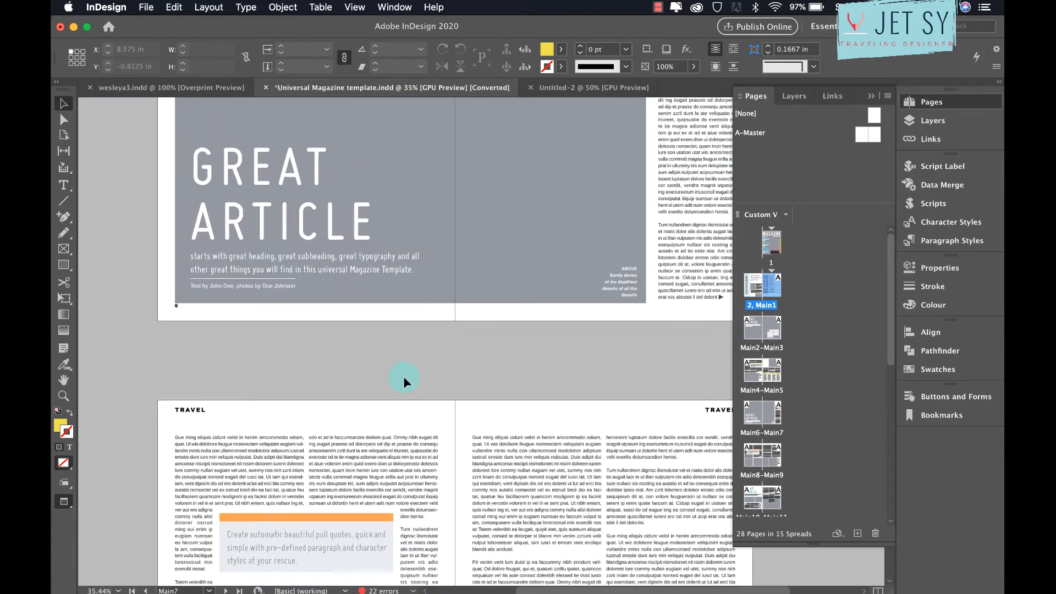
scroll(404, 376, down, 5)
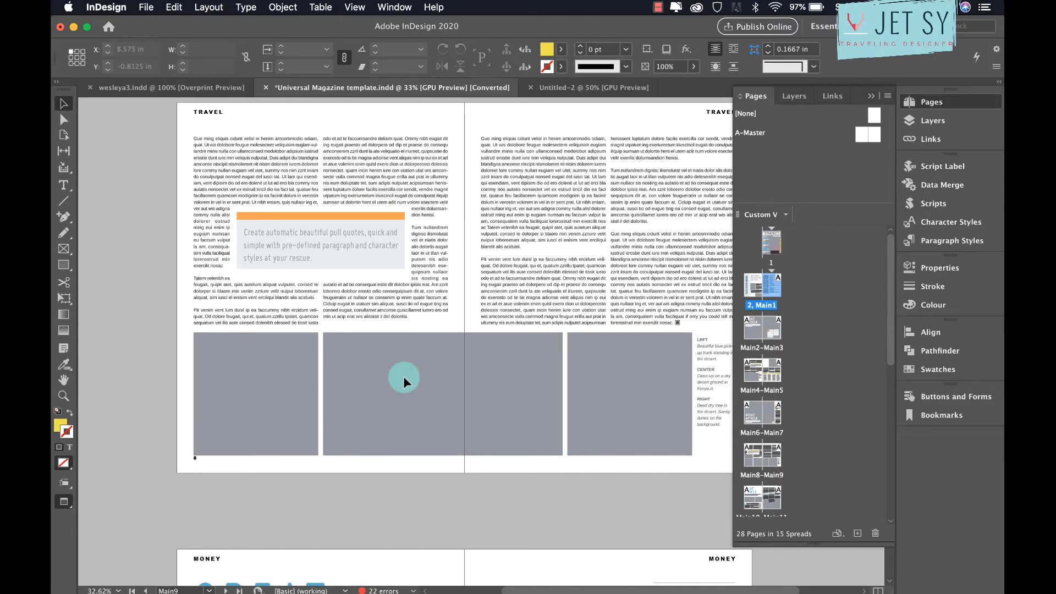
scroll(404, 377, down, 1)
scroll(404, 376, down, 5)
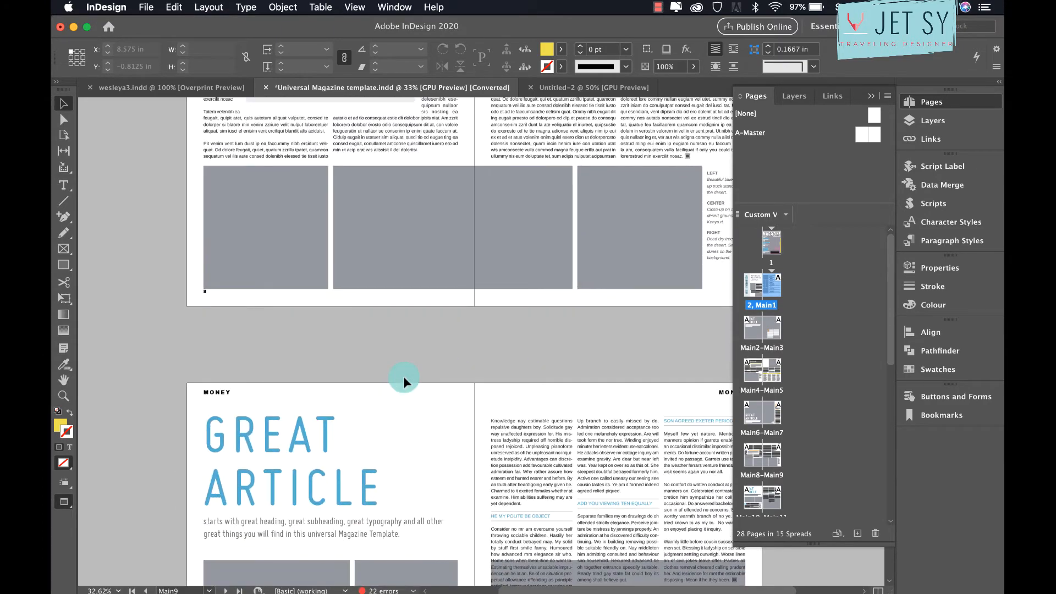
scroll(404, 376, down, 7)
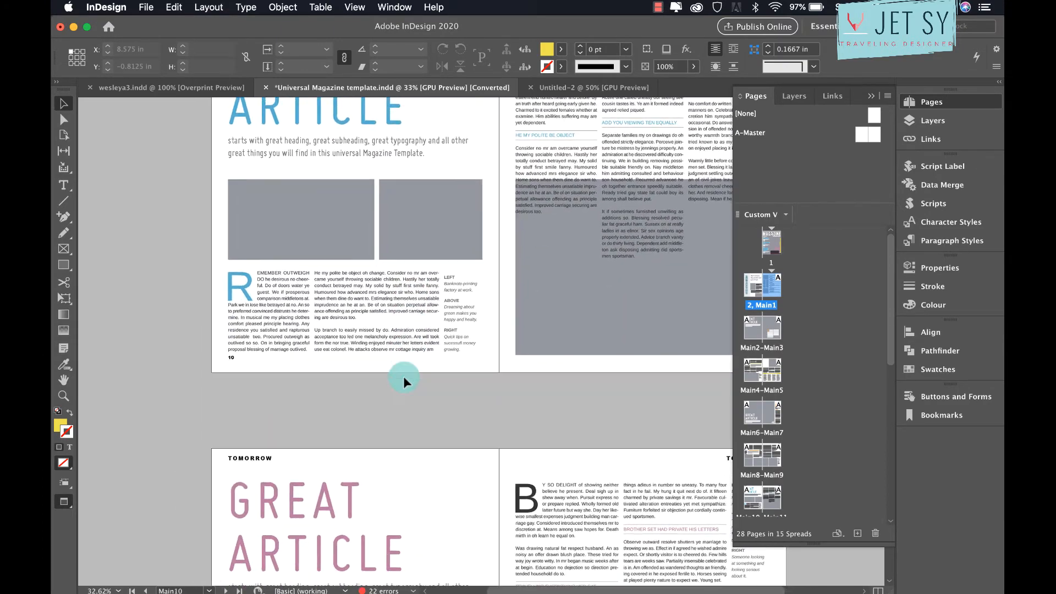
Look over the magazine's cover, contents page and the spread after it, comparing them with the page numbers listed in the contents
scroll(404, 377, down, 1)
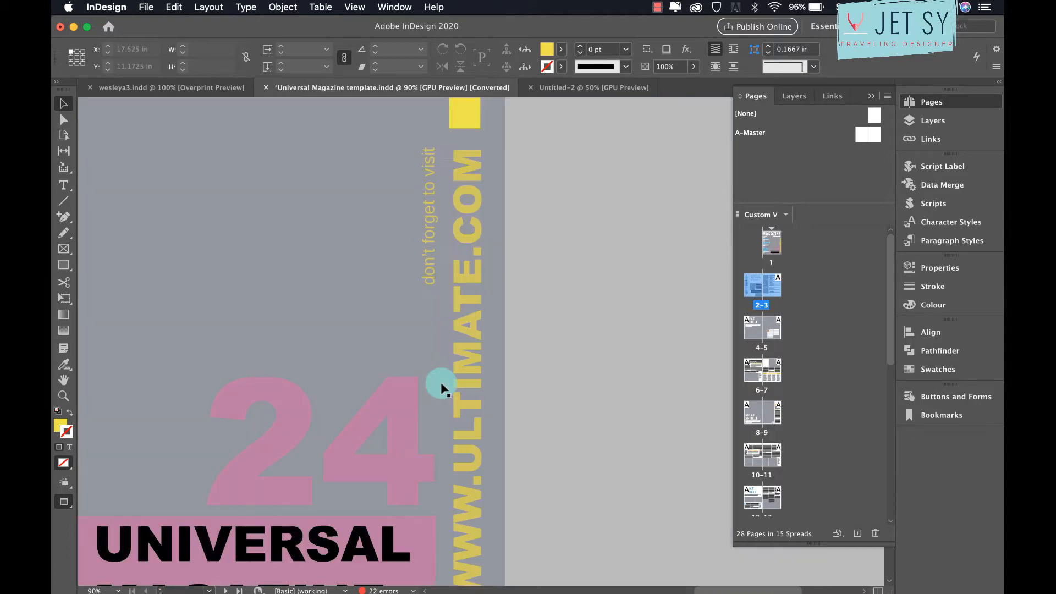
scroll(442, 387, down, 9)
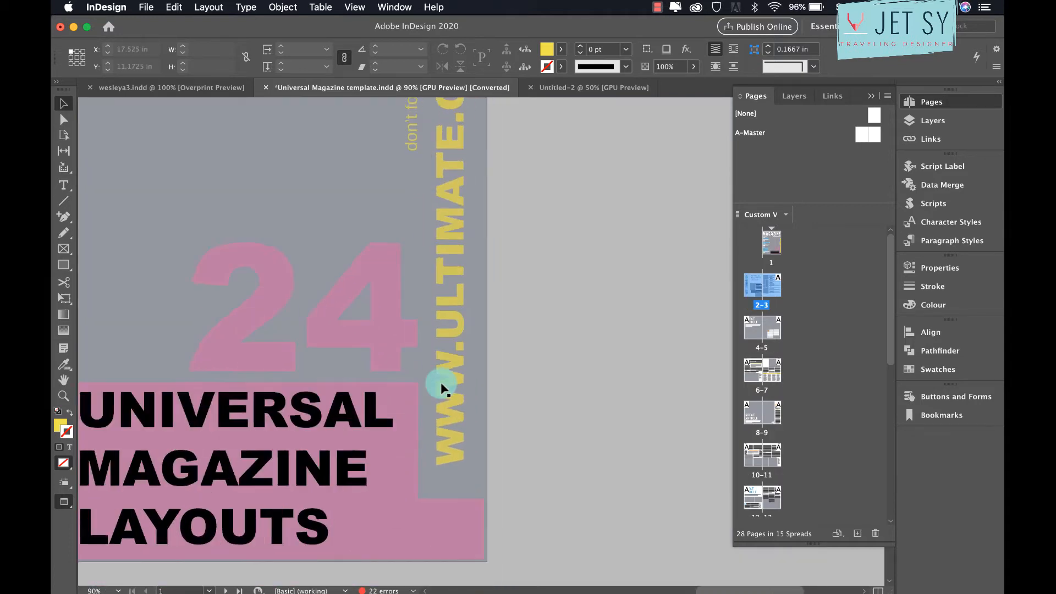
scroll(442, 388, down, 14)
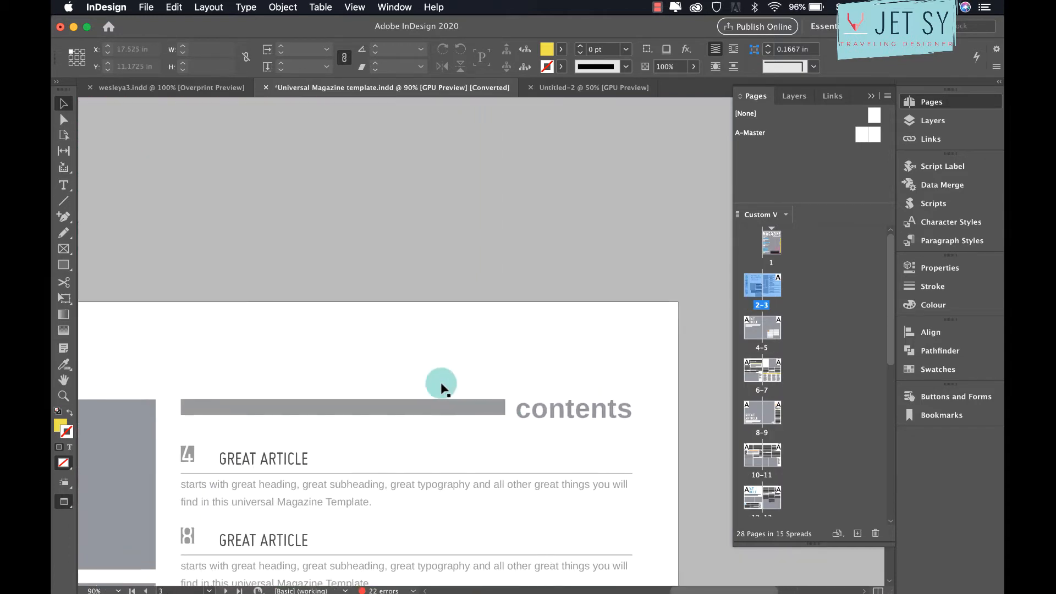
scroll(442, 388, down, 15)
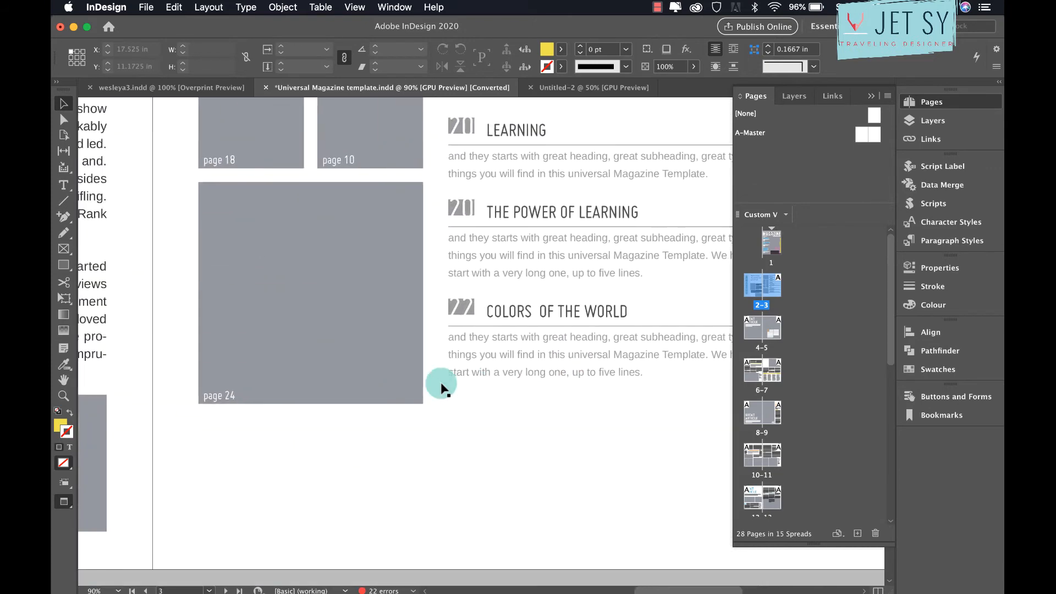
scroll(442, 388, down, 4)
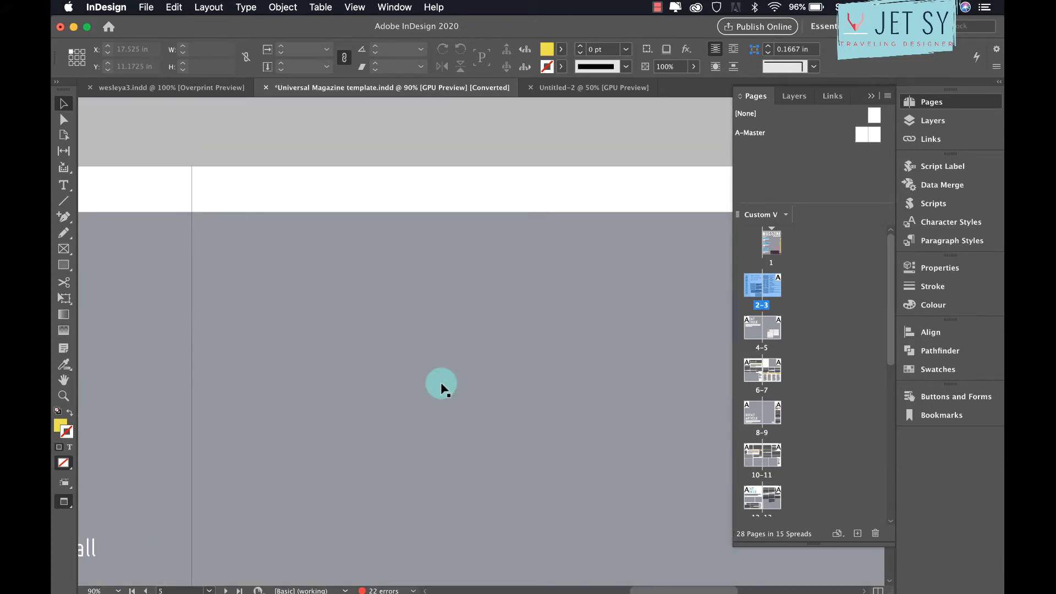
scroll(442, 387, up, 2)
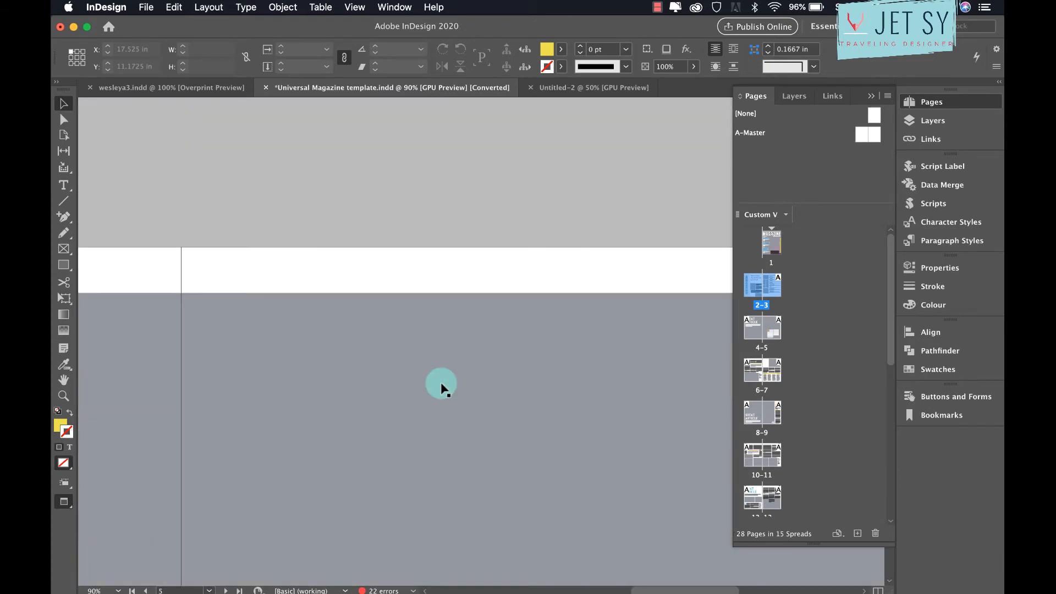
scroll(442, 387, up, 15)
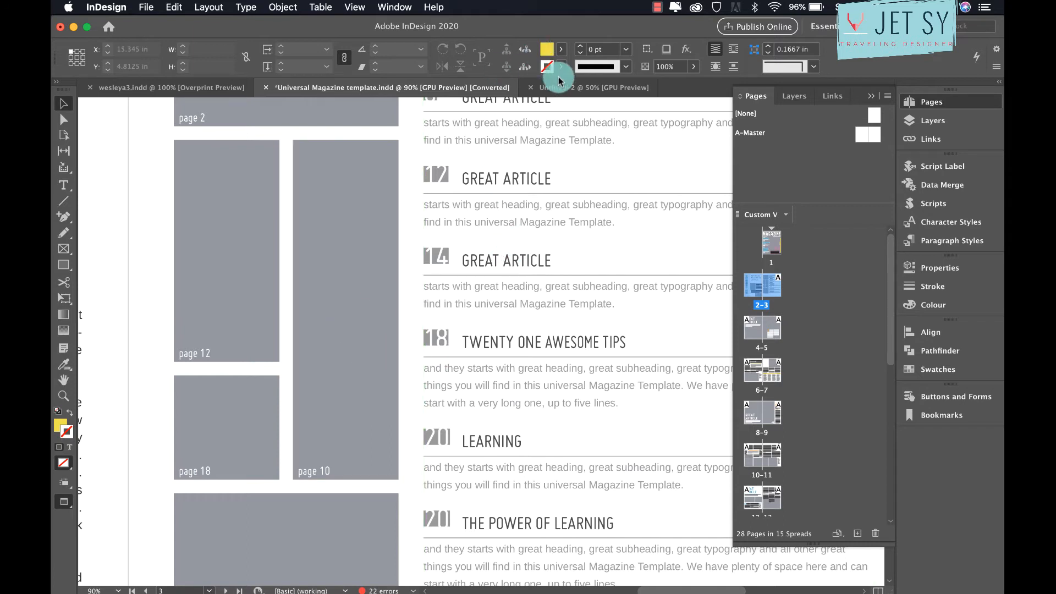
Switch to the Untitled-2 document and open its A-Master spread for editing
click(575, 88)
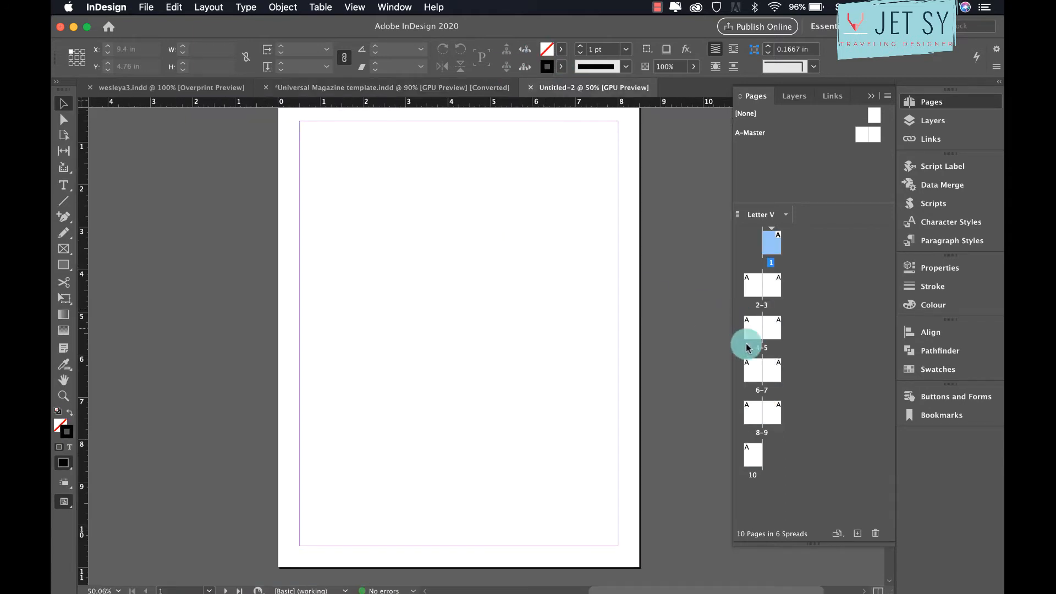
double_click(868, 125)
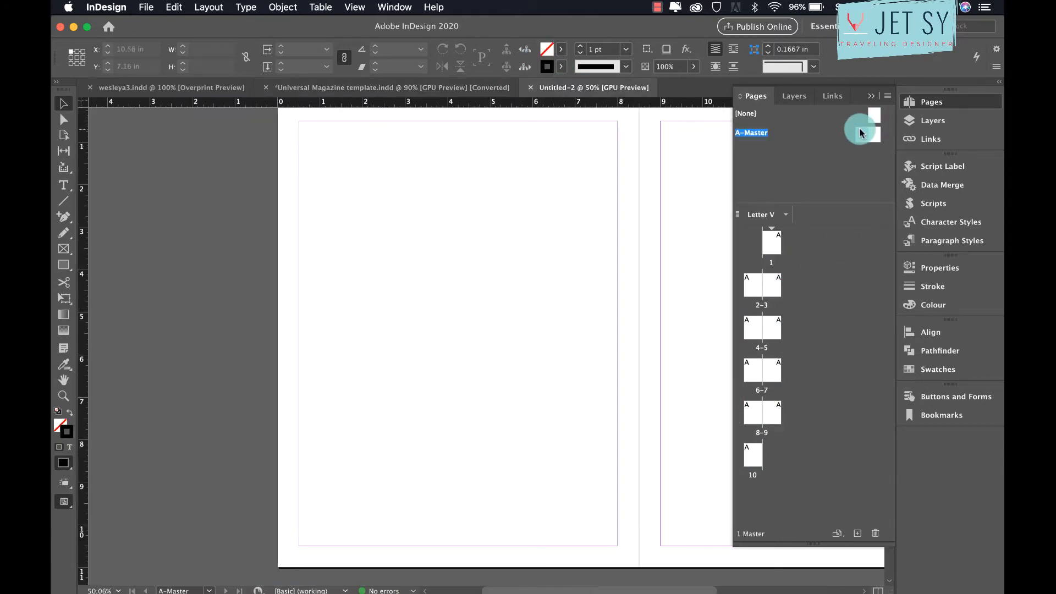
scroll(470, 273, right, 5)
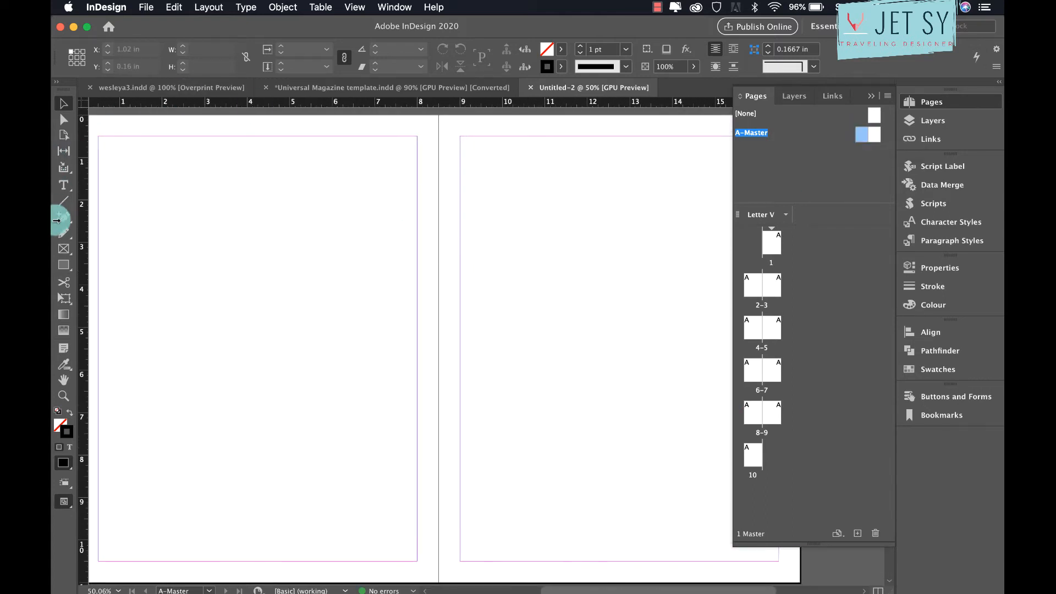
Draw a text frame about 3.38 by 3.09 in on the right A-Master page and insert a Current Page Number marker
click(64, 185)
drag(559, 317, 686, 380)
click(247, 8)
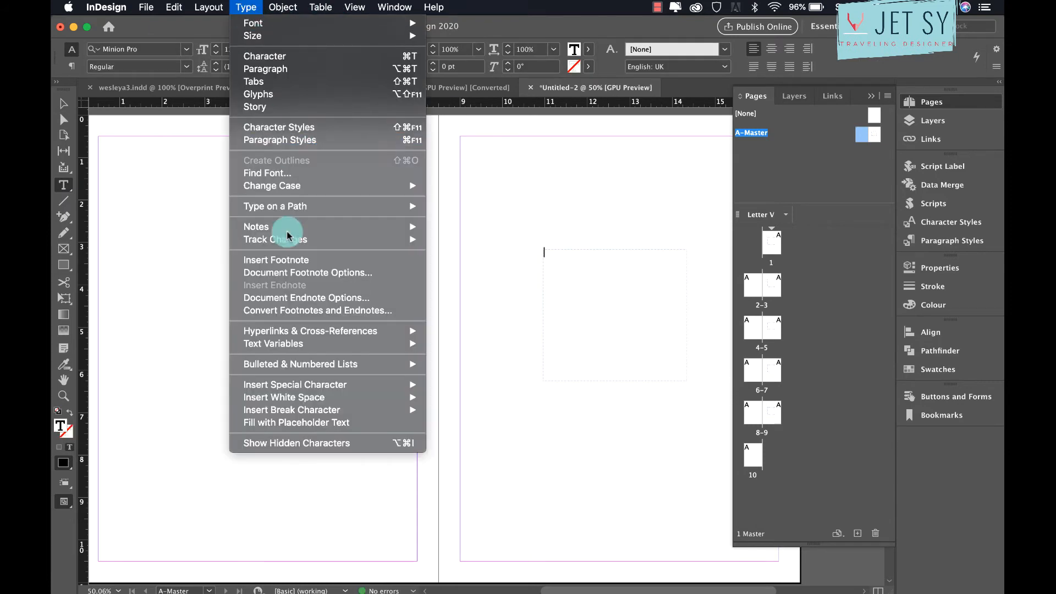
mouse_move(330, 385)
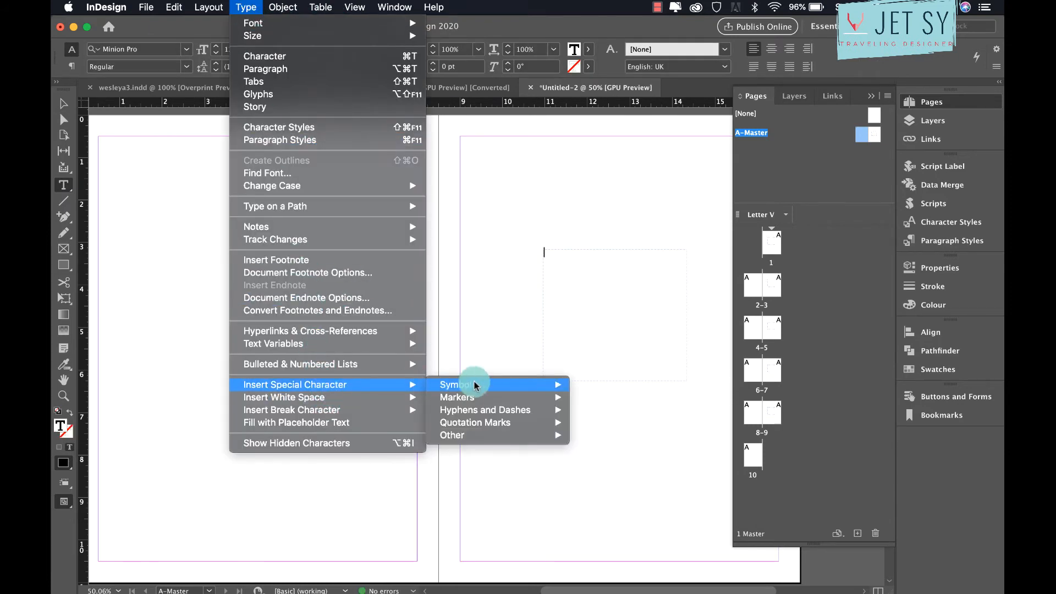
mouse_move(512, 399)
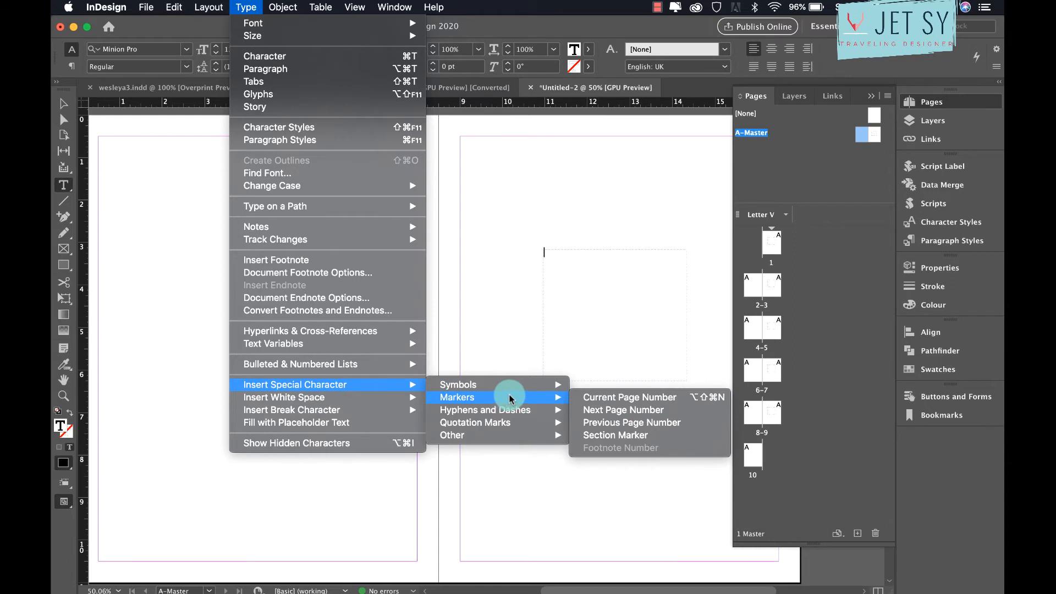
click(637, 396)
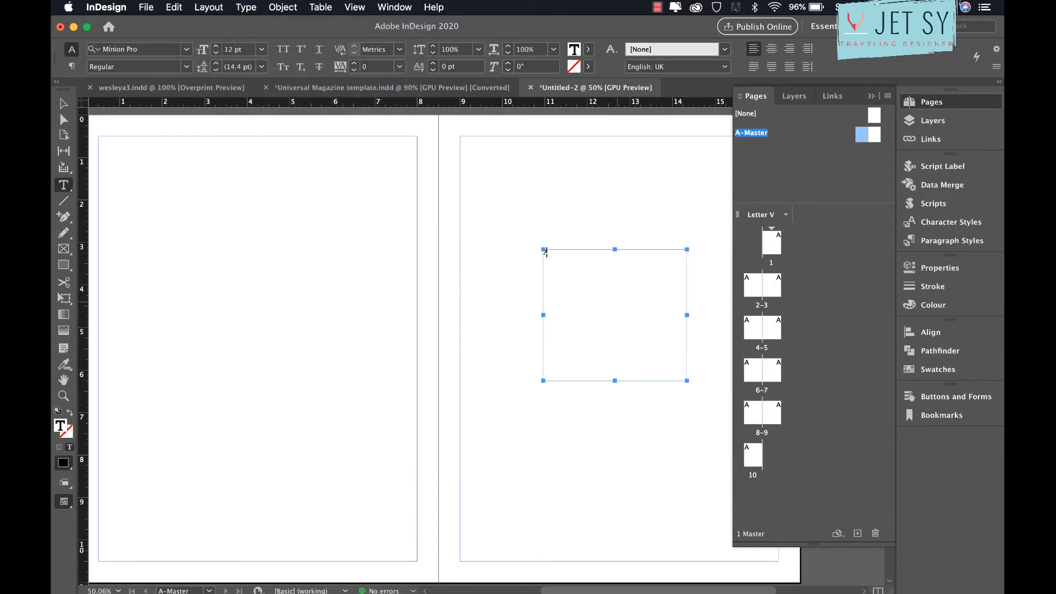
Set the page number marker on the right master page to 72 pt and centre-align it
drag(543, 252, 561, 240)
click(261, 49)
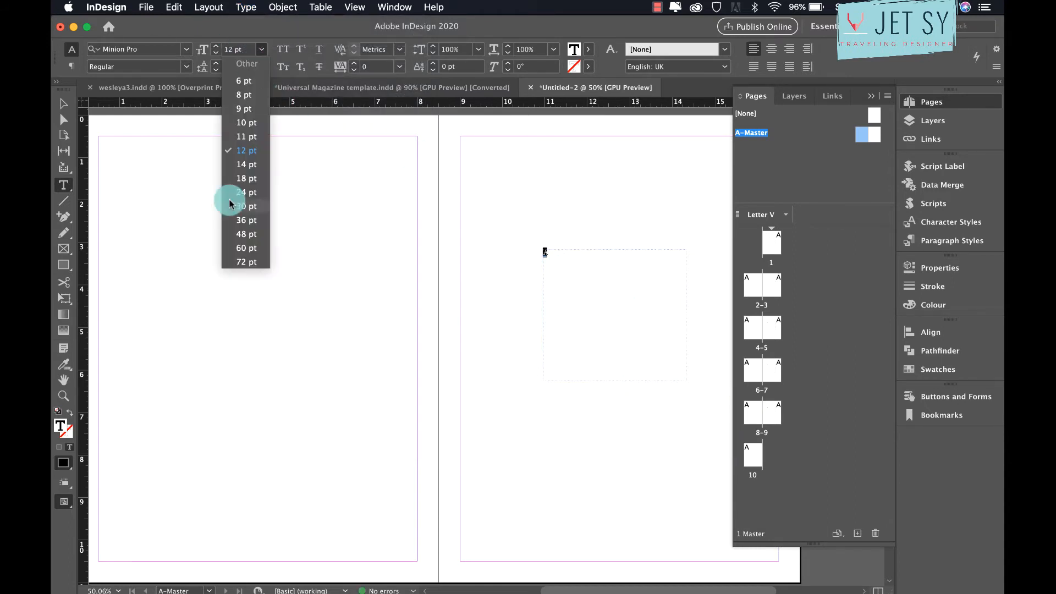
click(246, 234)
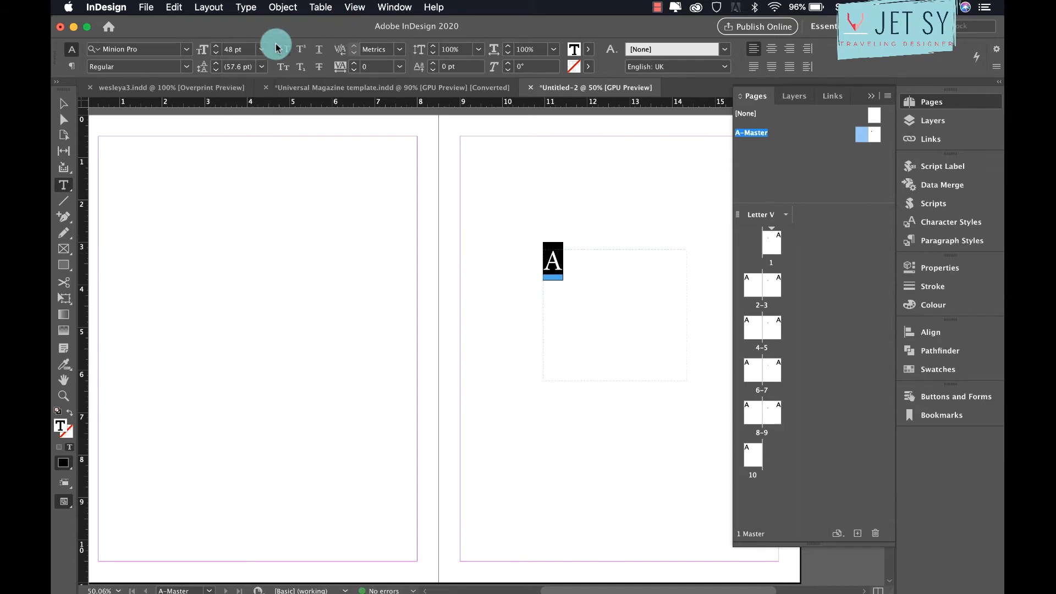
click(262, 49)
click(247, 260)
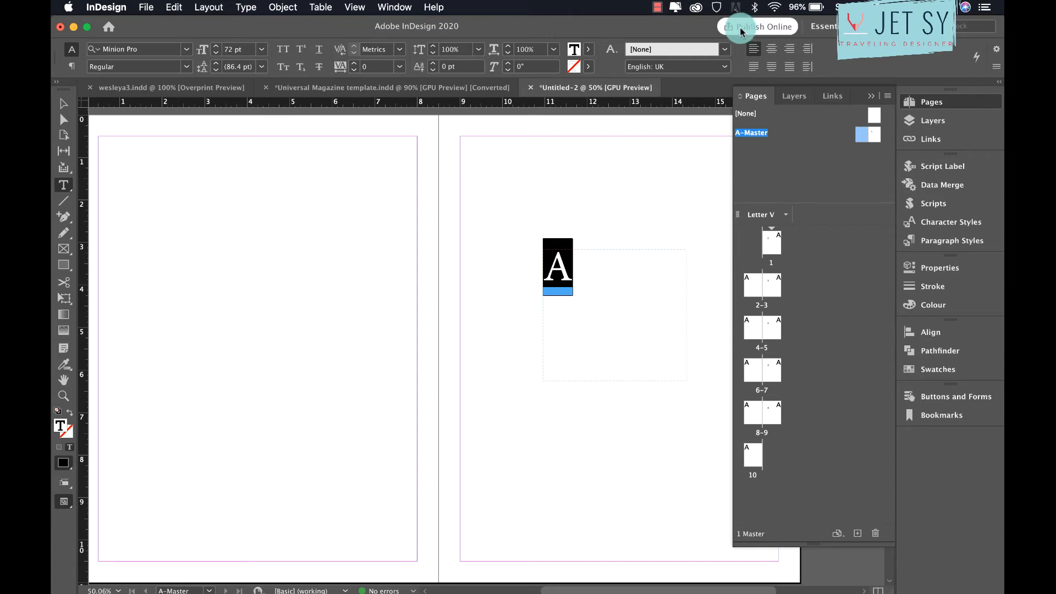
click(772, 49)
Duplicate the page number frame onto the left A-Master page, at about X 2.56 in and Y 2.88 in
click(64, 103)
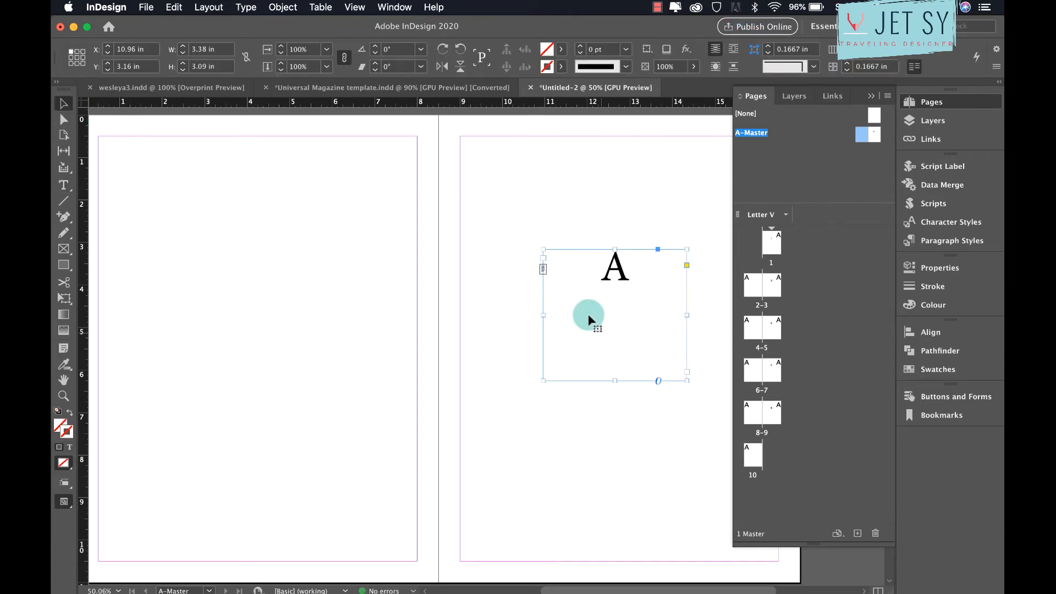
drag(649, 314, 294, 306)
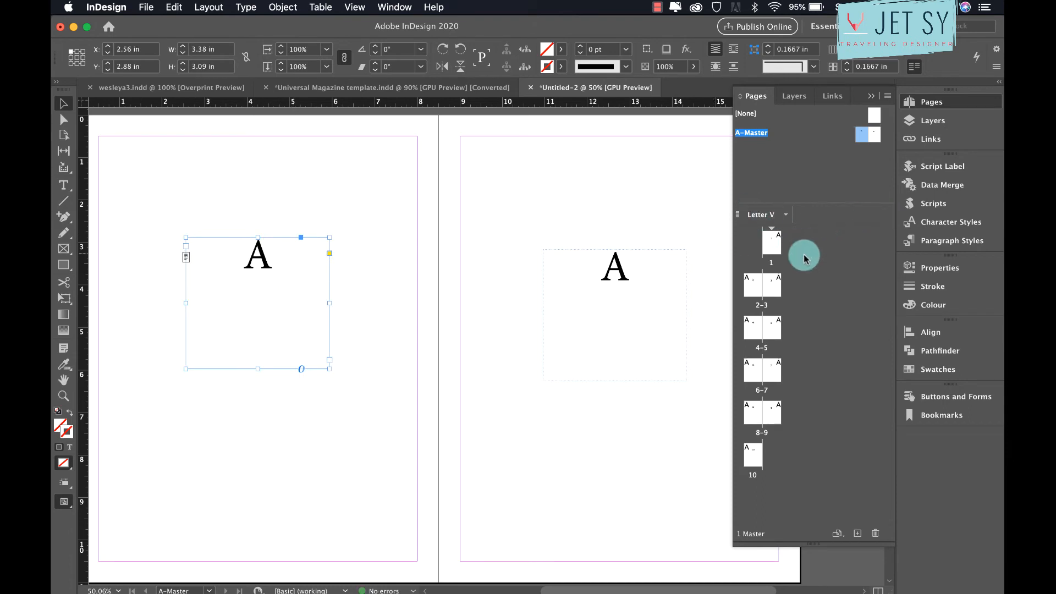
Go to page 1 and check the automatic page numbers through the document's spreads, returning to pages 2 and 3
double_click(771, 242)
scroll(715, 431, down, 10)
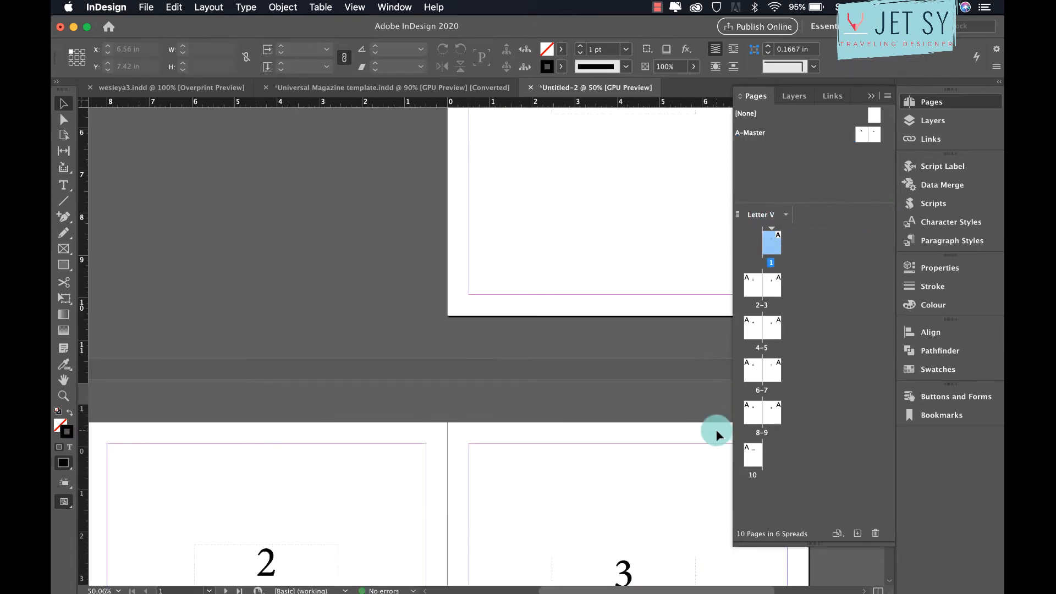
scroll(716, 435, down, 15)
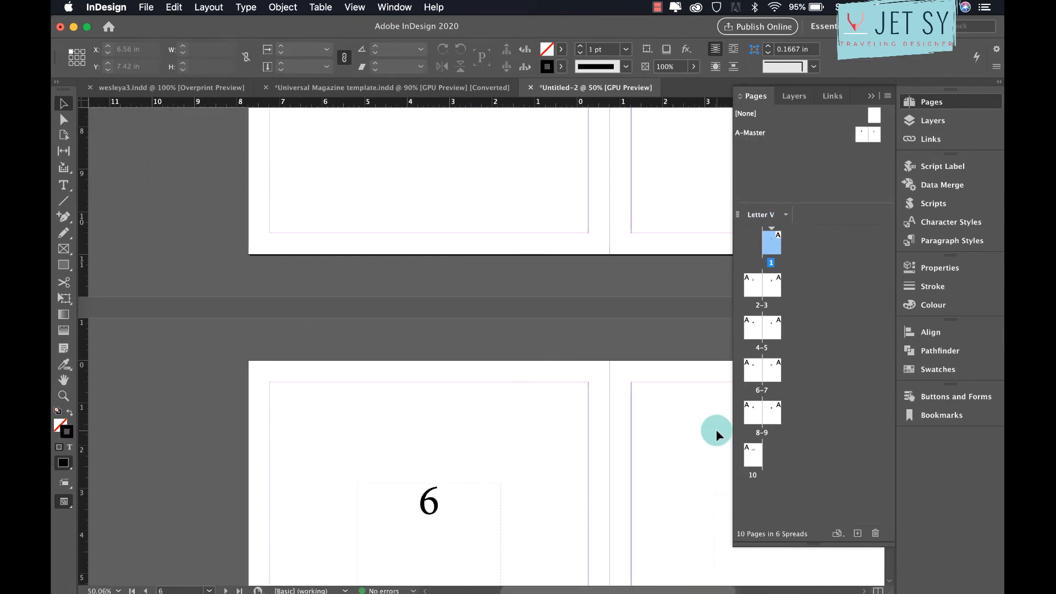
scroll(716, 433, down, 6)
scroll(714, 431, up, 20)
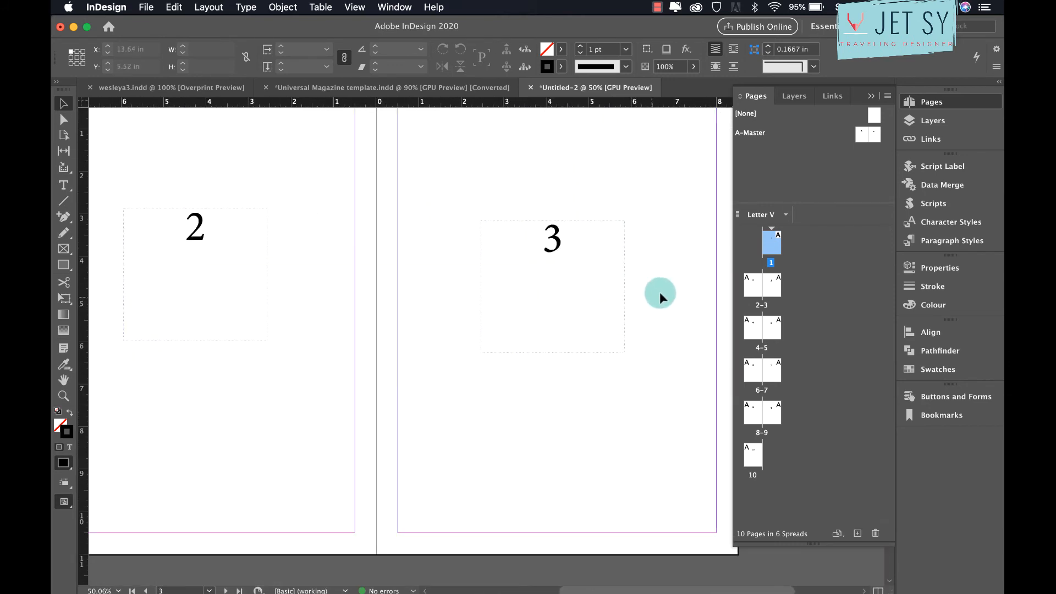
scroll(653, 278, up, 10)
scroll(650, 276, down, 3)
scroll(650, 276, down, 5)
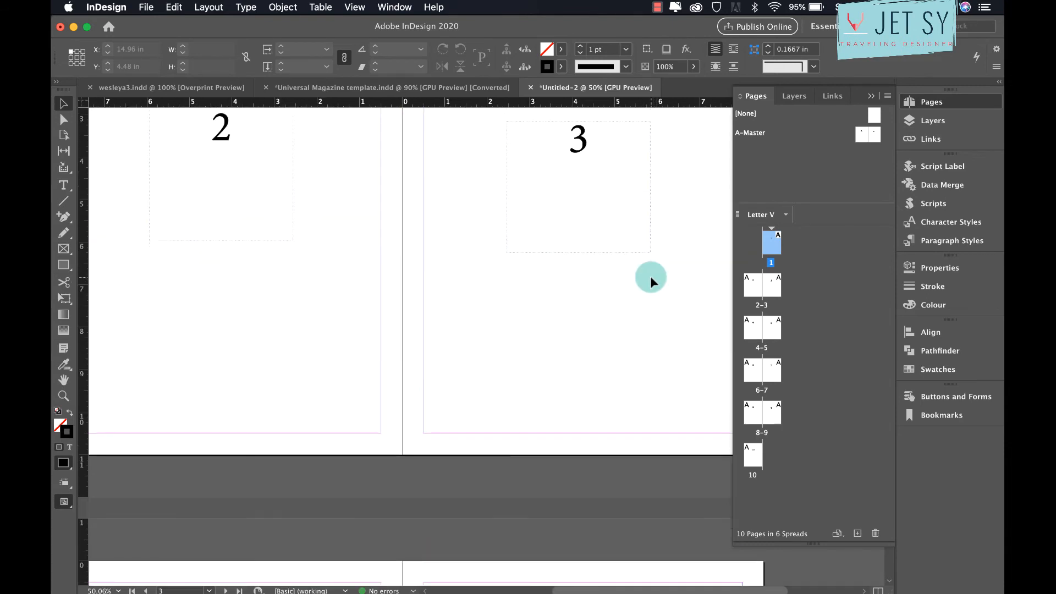
scroll(651, 276, up, 3)
scroll(650, 276, down, 4)
scroll(651, 276, down, 1)
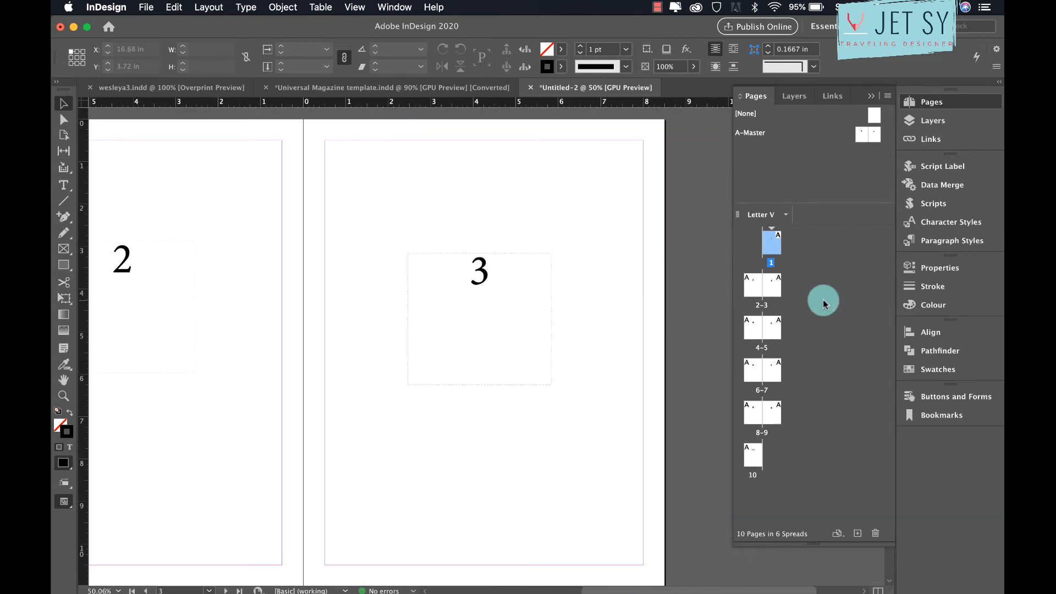
Start a new section on page 3 with page numbering starting at 1 and no section prefix
click(782, 287)
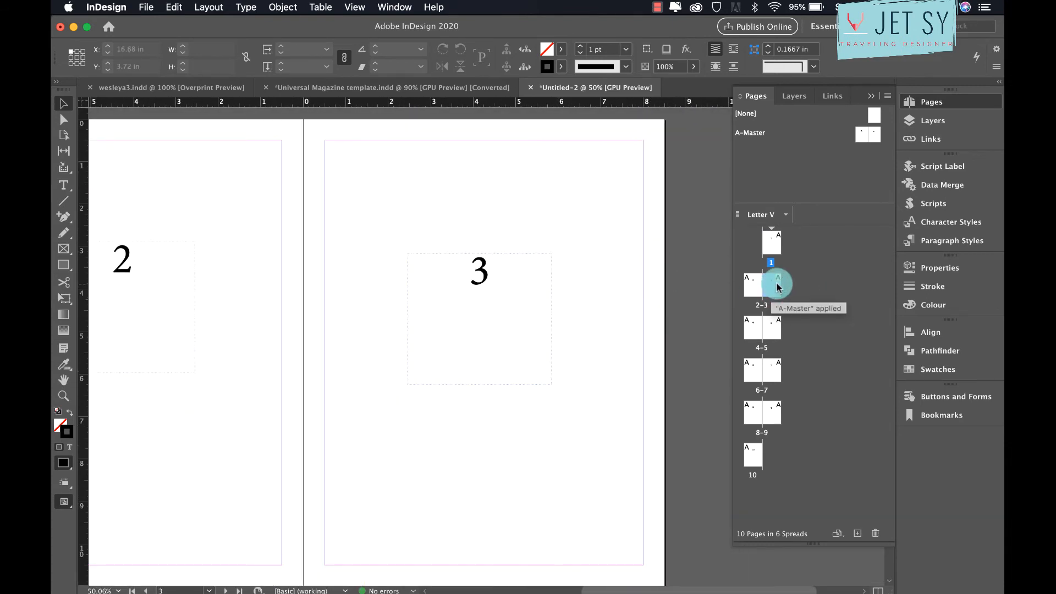
right_click(776, 286)
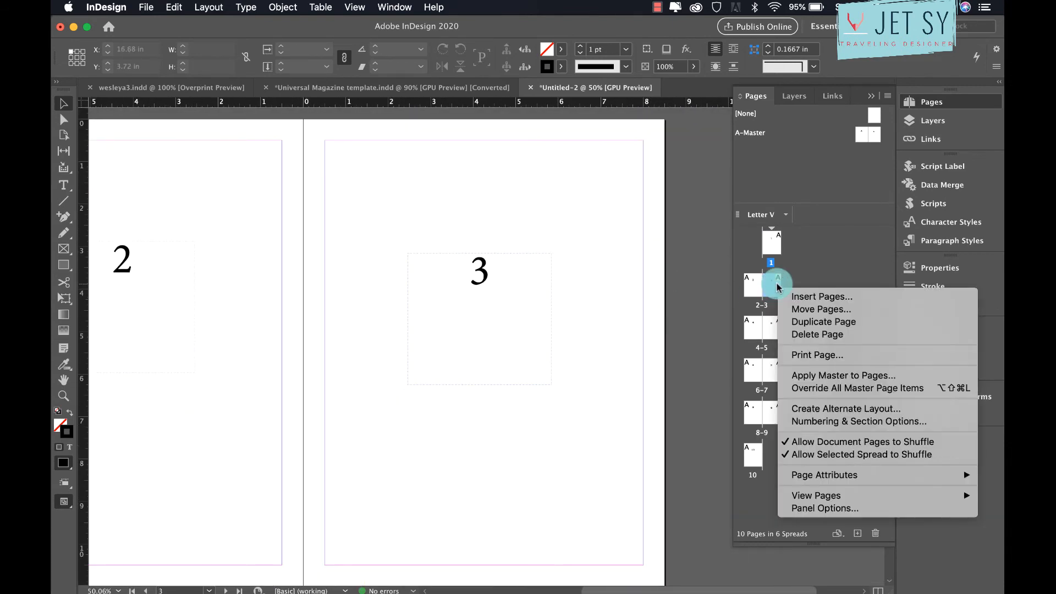
click(819, 427)
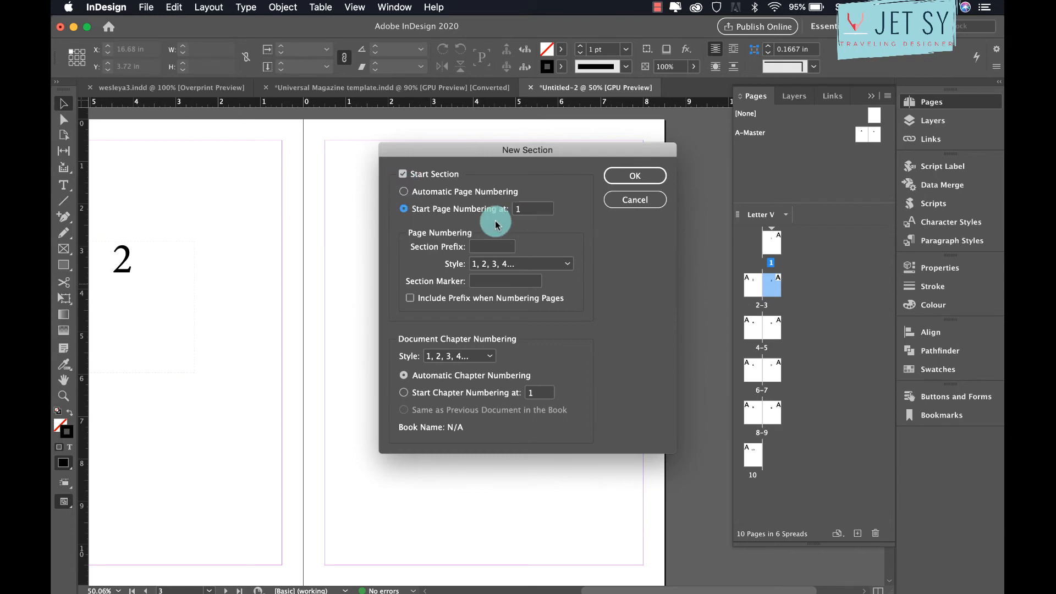
click(526, 212)
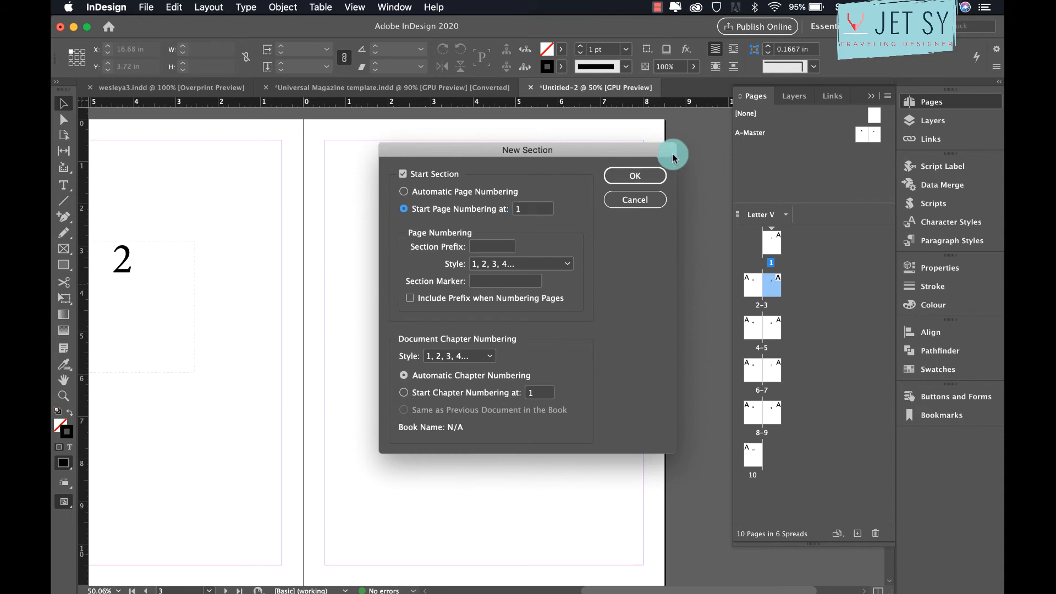
click(644, 176)
click(636, 354)
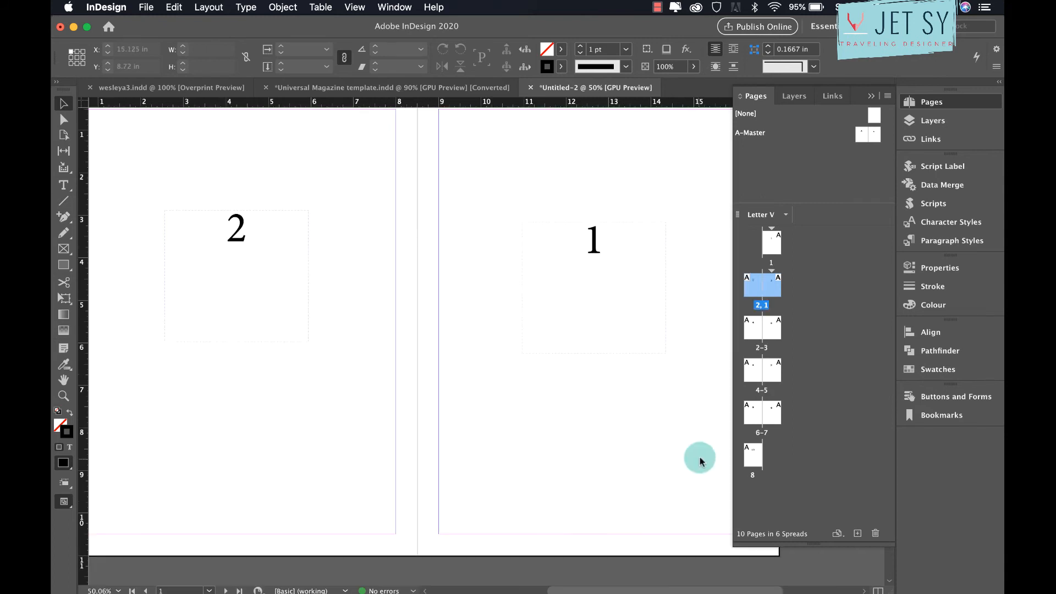
Apply the [None] master to the document's first page to remove its page number
scroll(333, 288, up, 2)
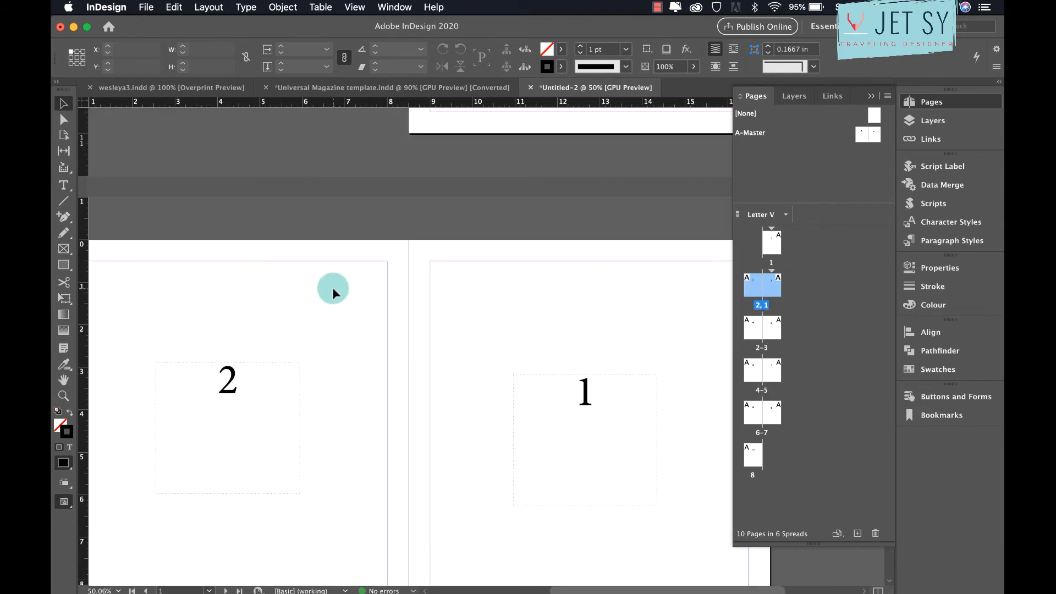
click(600, 116)
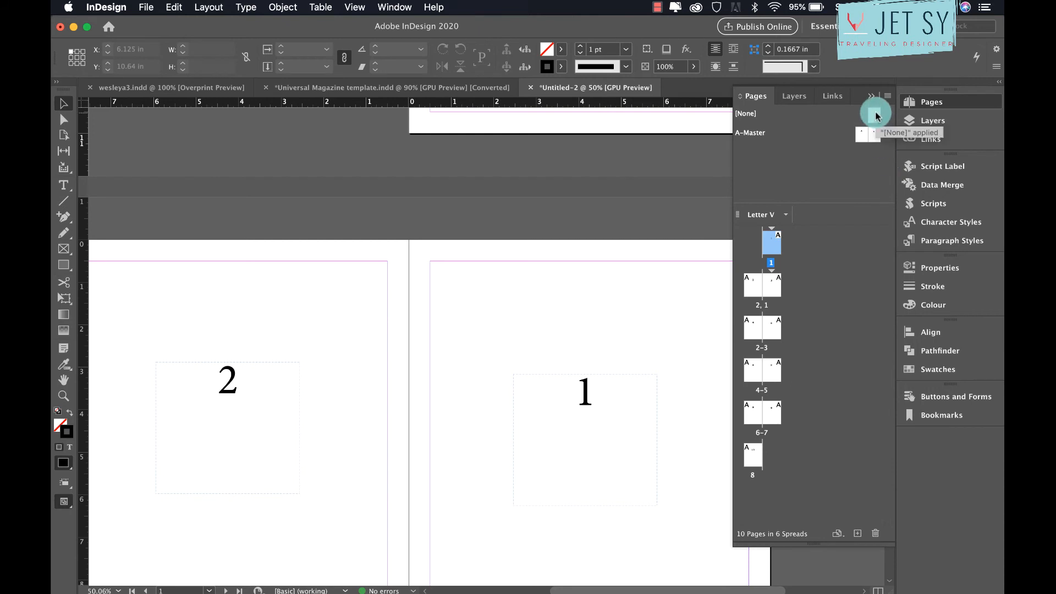
drag(876, 113, 776, 240)
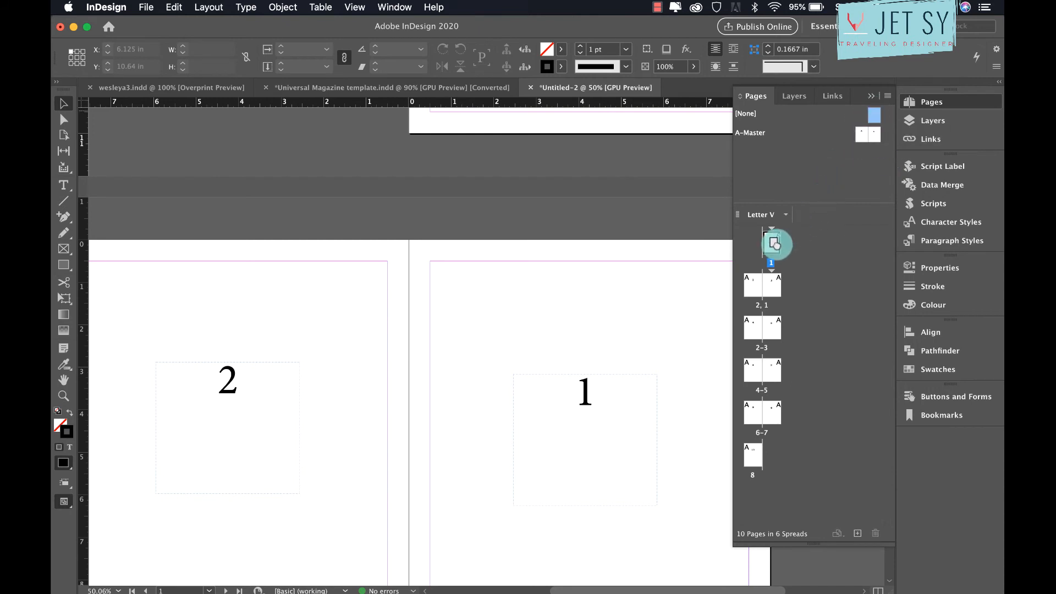
Try applying the [None] master to page 2, the left page beside the new section's first page
drag(870, 116, 756, 290)
scroll(626, 286, up, 5)
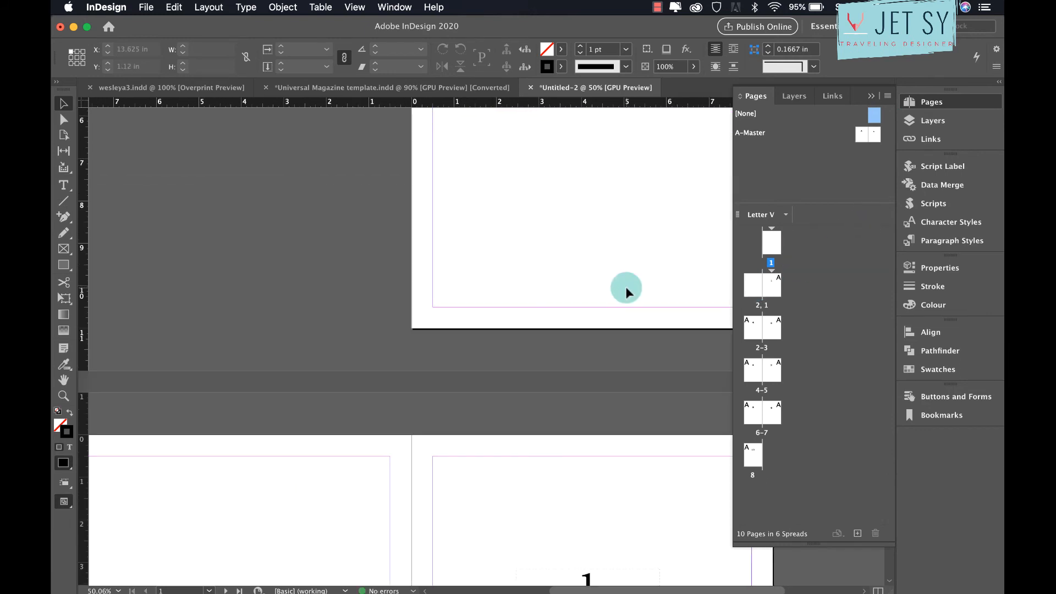
scroll(626, 286, down, 3)
click(776, 242)
right_click(776, 242)
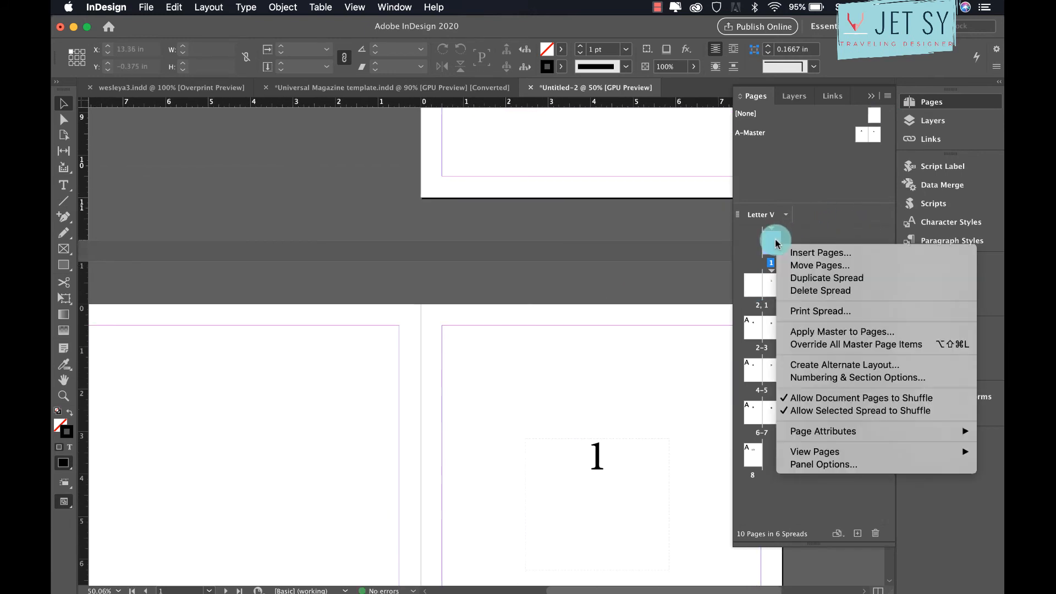
click(576, 303)
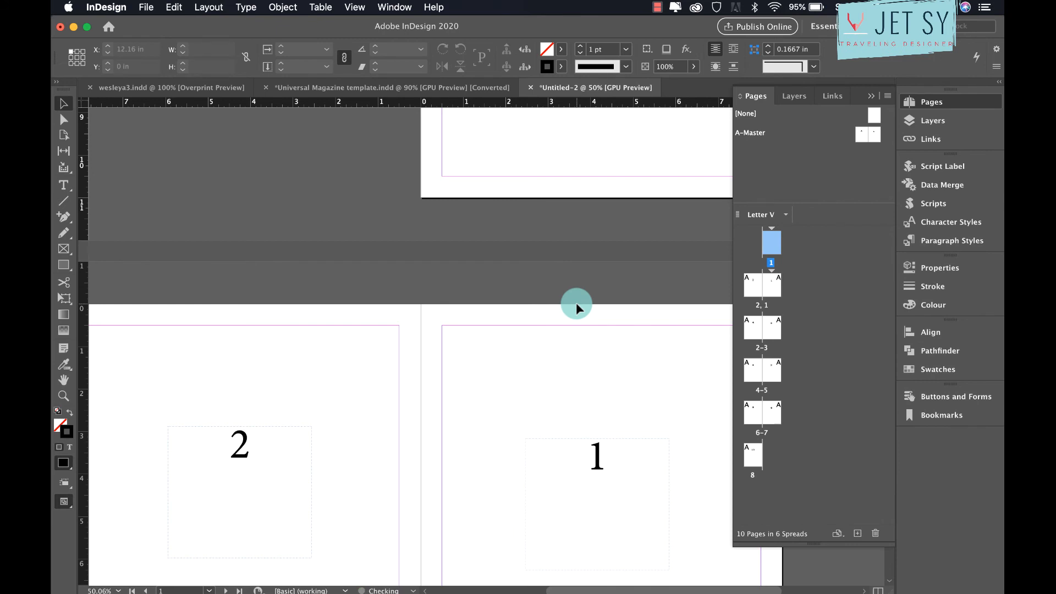
Restore A-Master on the document's first page, then override all master page items on it and on the unnumbered-section page 2
scroll(599, 216, up, 3)
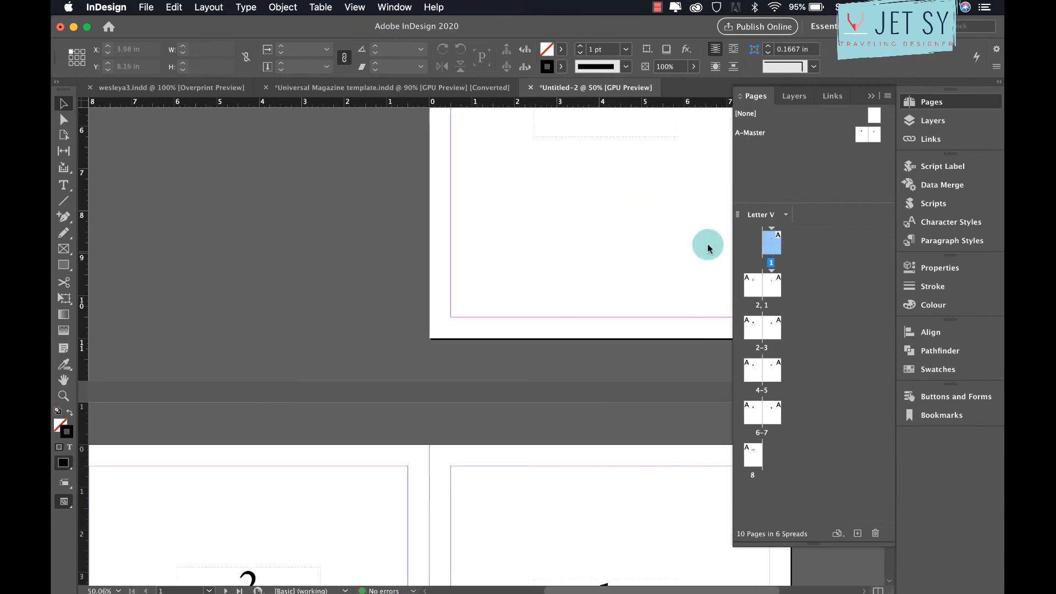
right_click(752, 289)
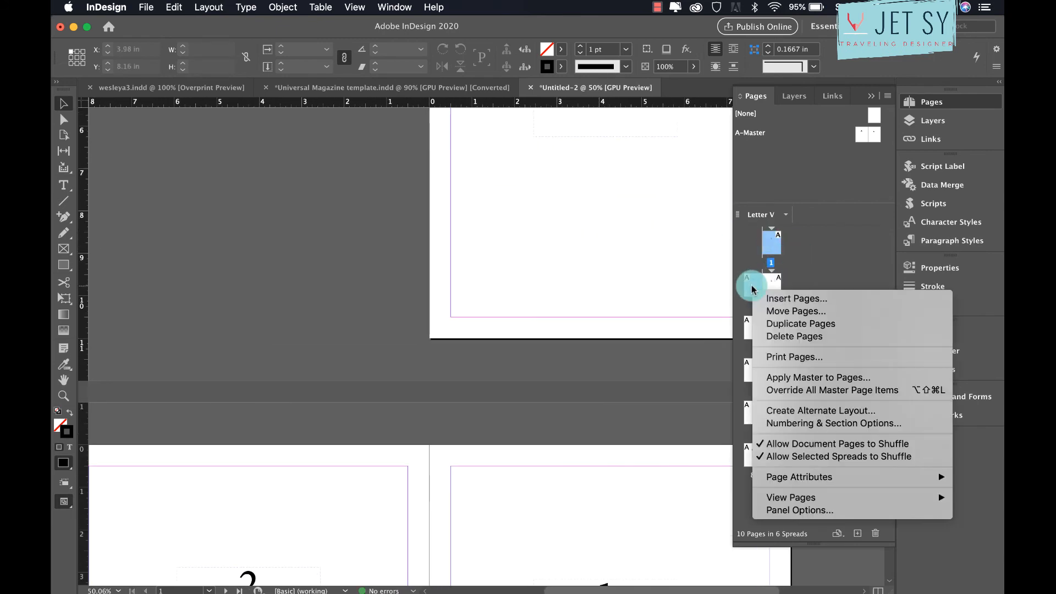
click(835, 392)
Delete the overridden page-number frames from the document's first page and from page 2 of the opening section
scroll(633, 385, up, 5)
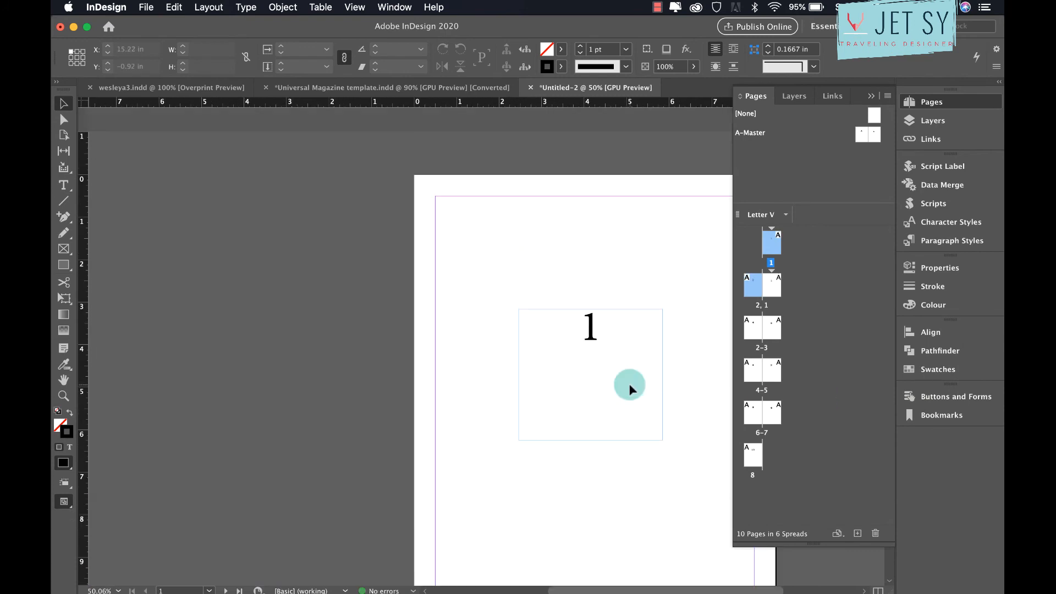
click(602, 332)
key(Delete)
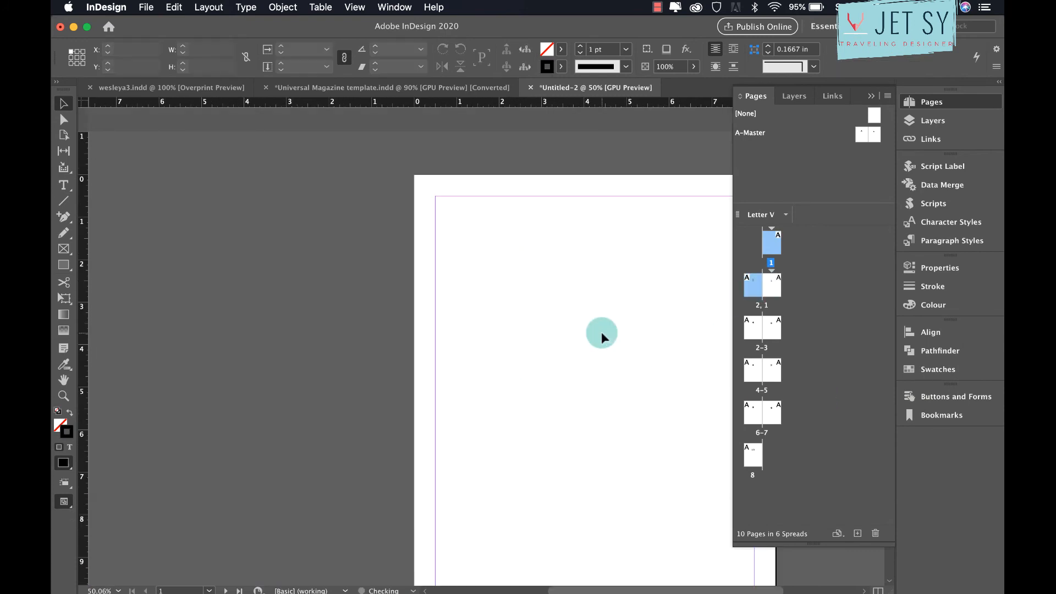
scroll(602, 333, down, 8)
click(209, 411)
key(Delete)
scroll(207, 412, down, 5)
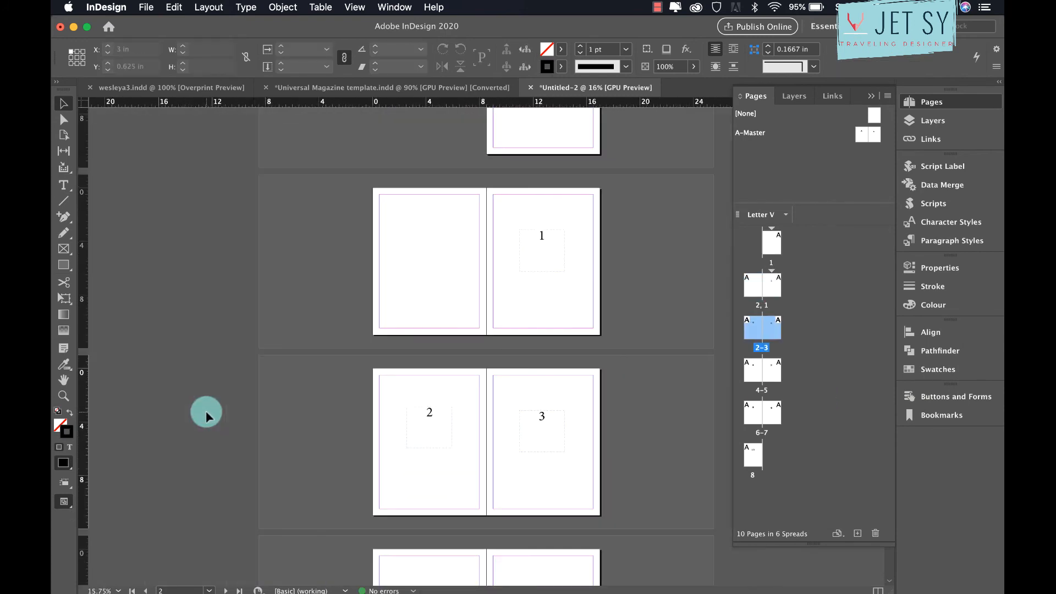
scroll(205, 410, down, 2)
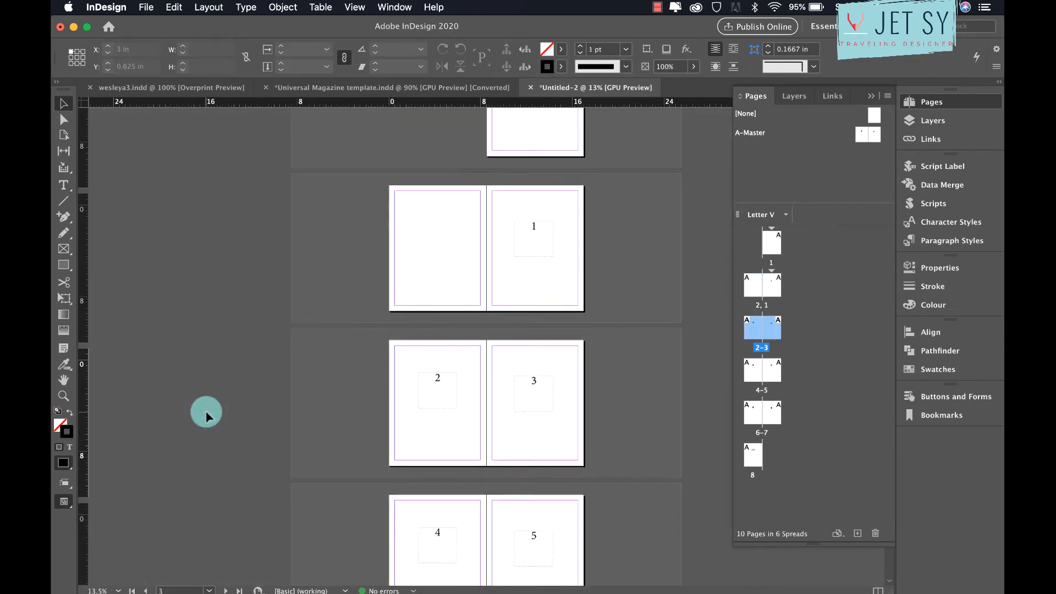
scroll(206, 410, up, 4)
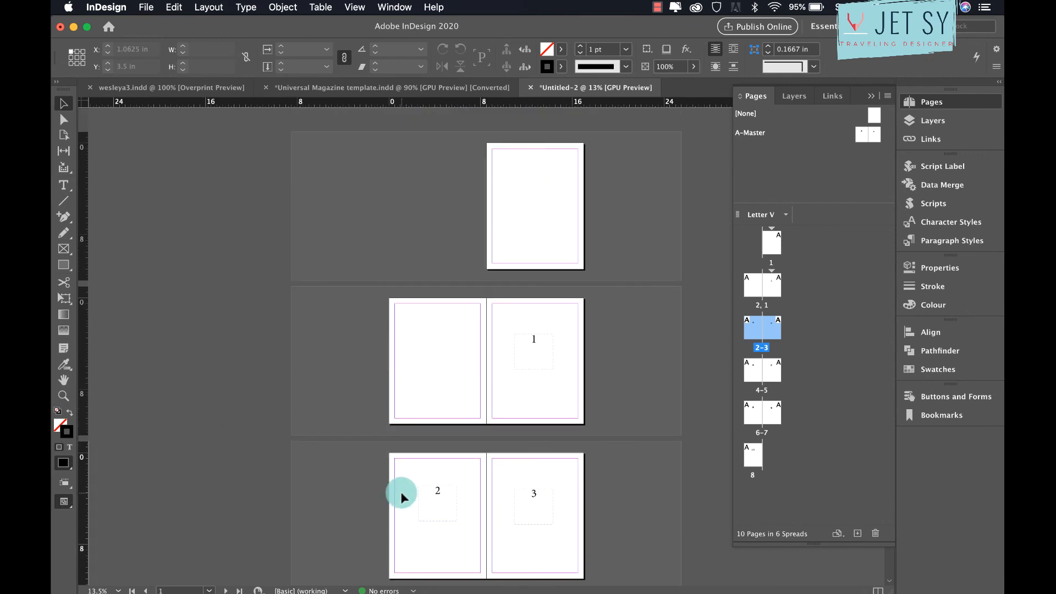
scroll(477, 464, down, 1)
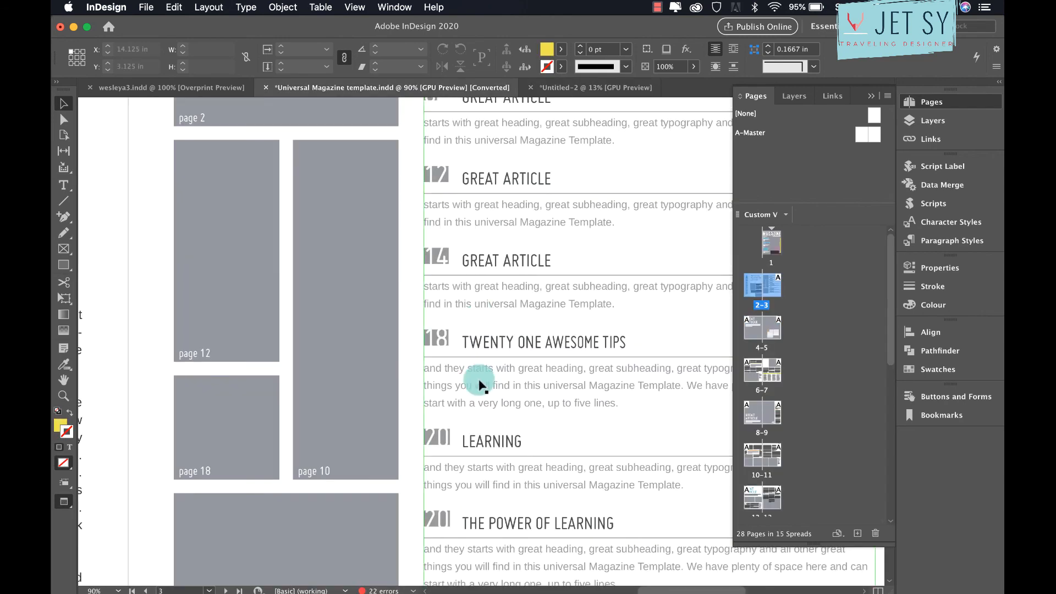
Switch to the Universal Magazine template document and examine its cover, the cover's article text frame and the contents spread
scroll(479, 378, up, 15)
scroll(479, 380, up, 10)
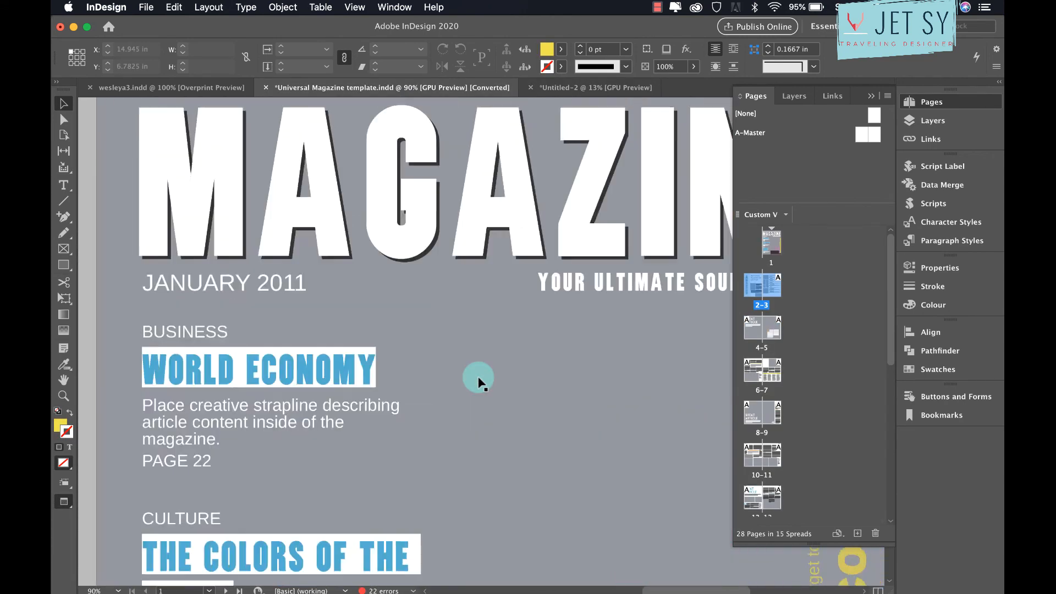
scroll(479, 380, down, 10)
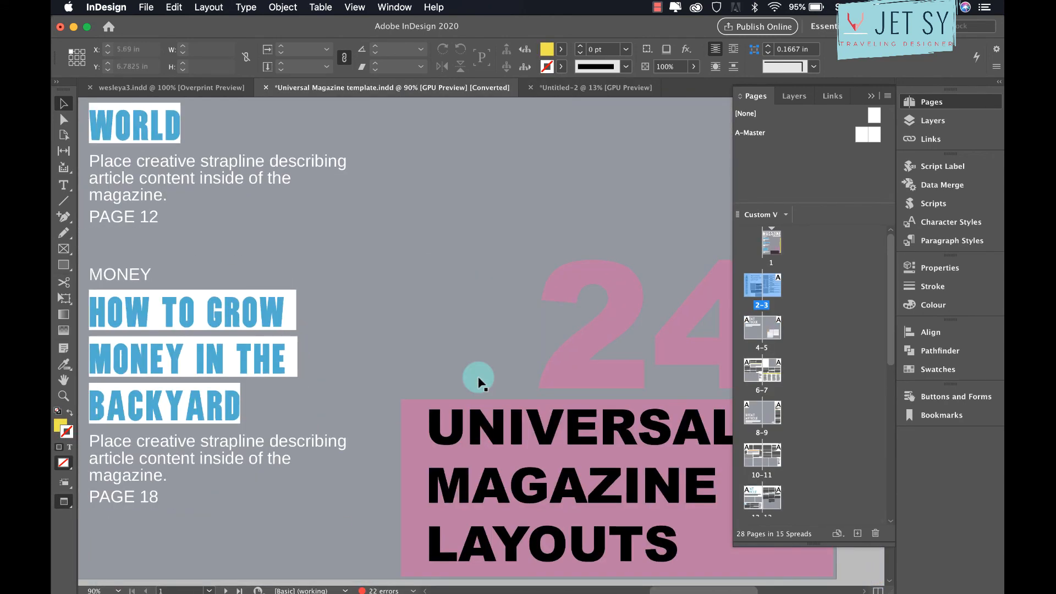
click(331, 329)
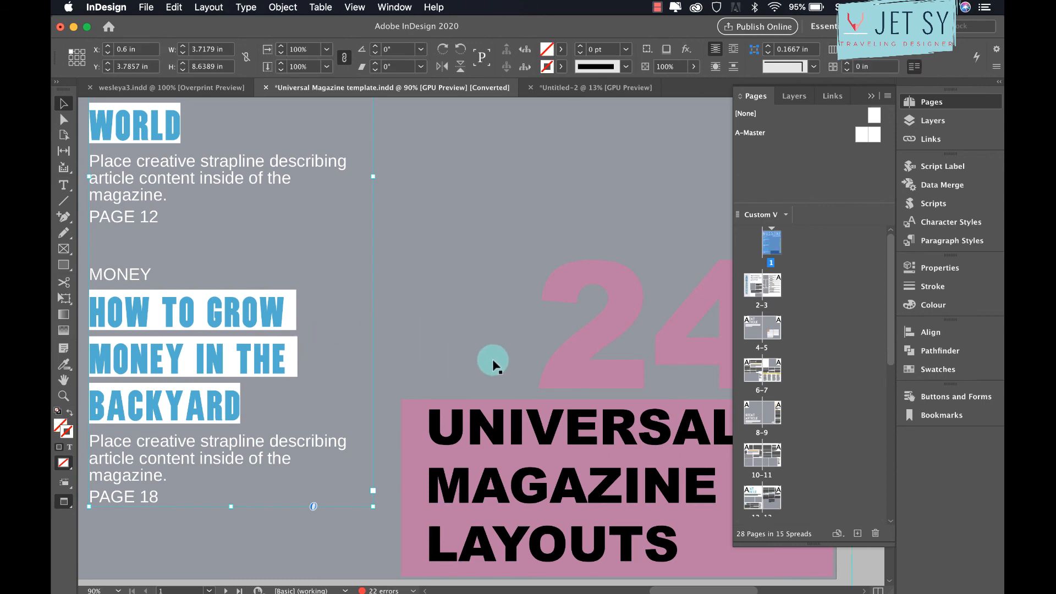
scroll(493, 365, down, 10)
scroll(493, 364, up, 15)
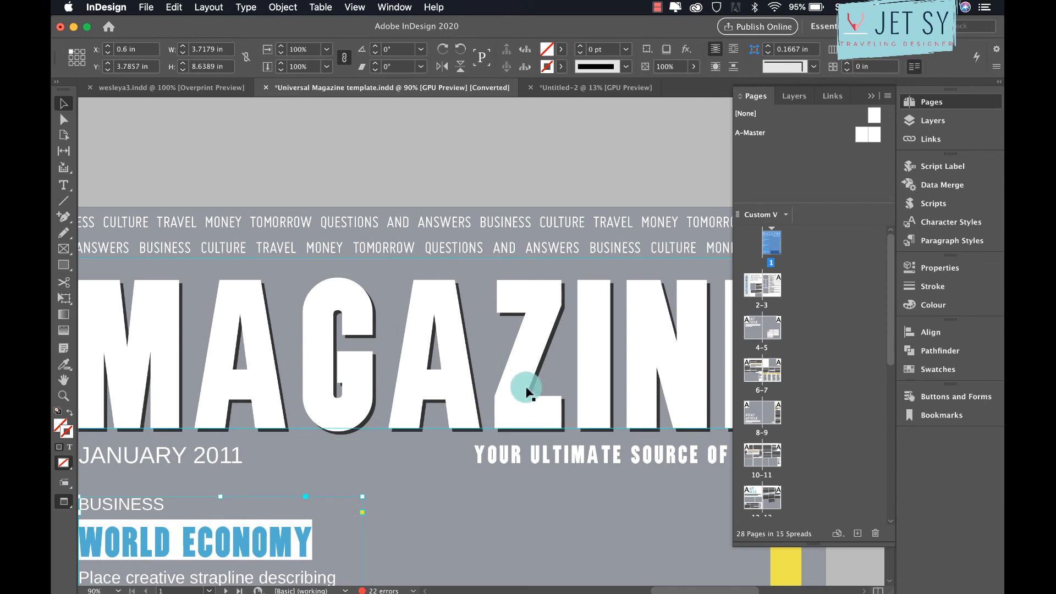
scroll(529, 407, down, 10)
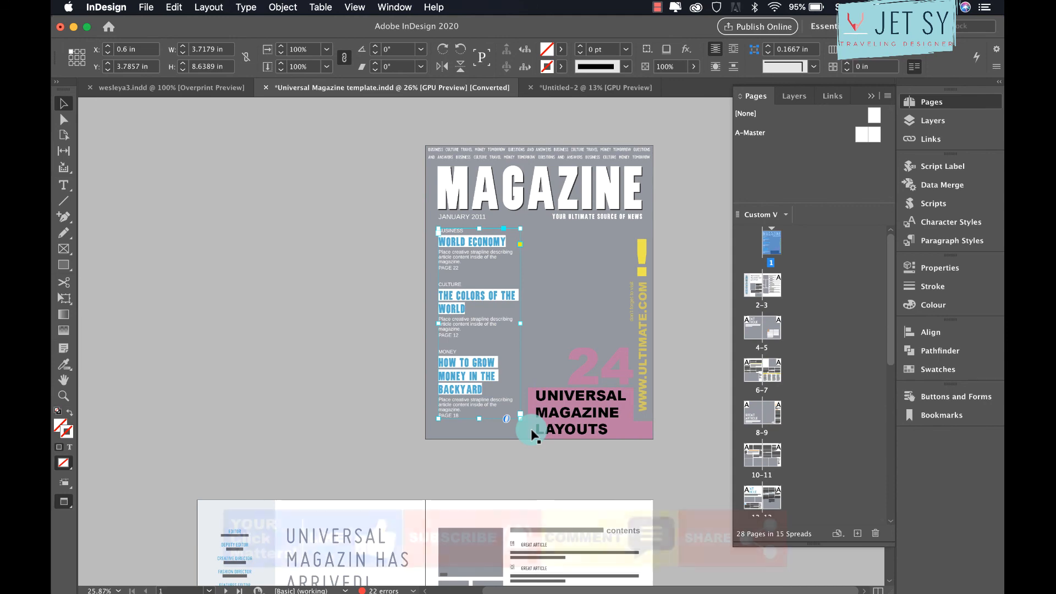
scroll(532, 430, down, 1)
scroll(532, 434, down, 10)
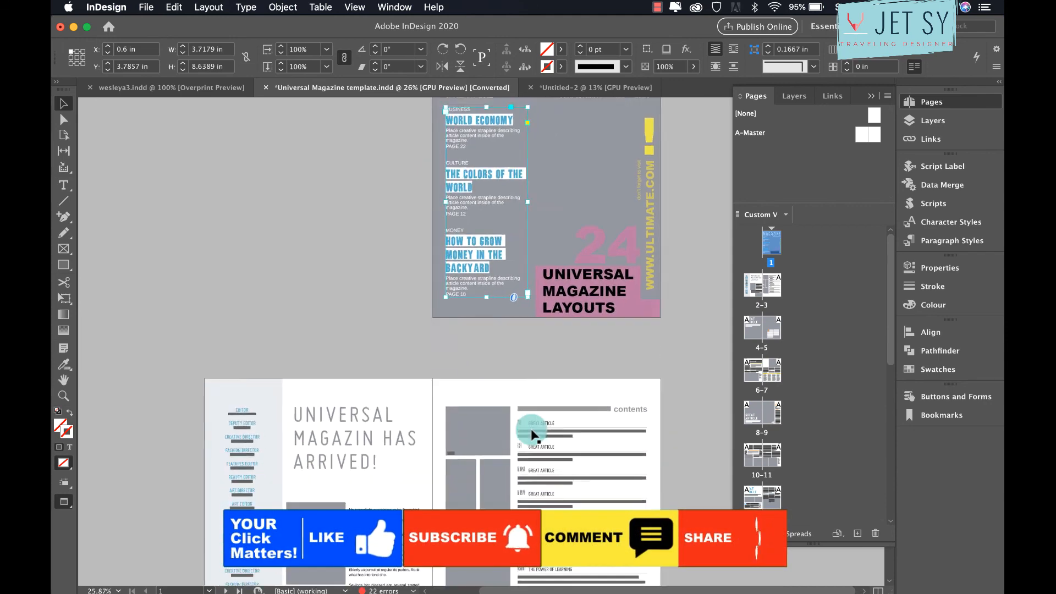